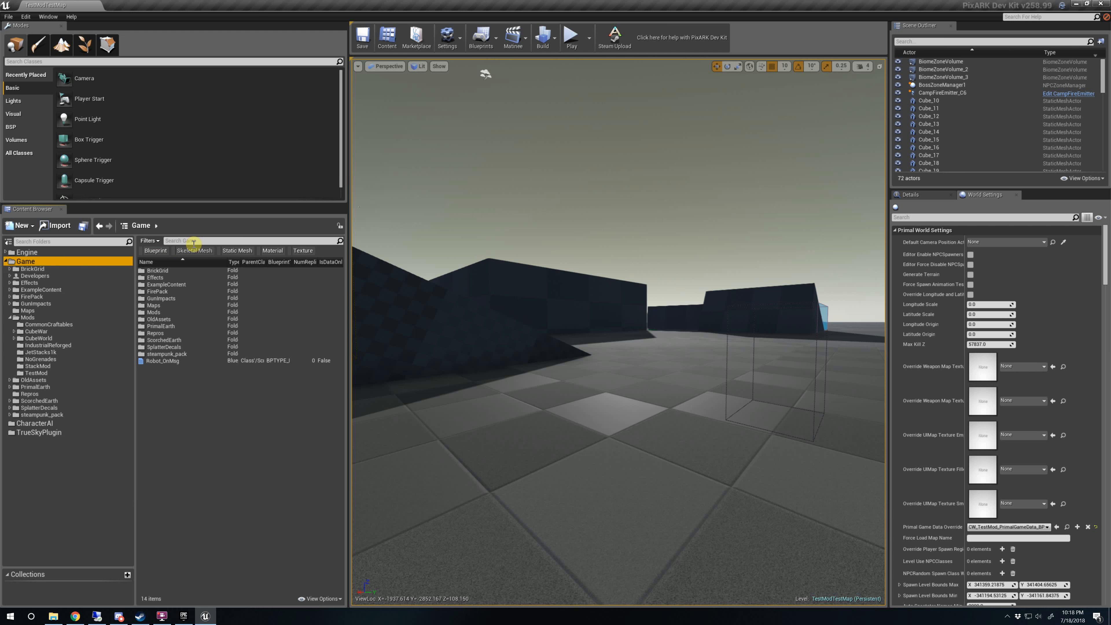
Step: Filter the Game folder to blueprints, search it for "storagebox" and widen the Name column to show full asset names
{"action": "left_click", "coordinate": [200, 242]}
{"action": "left_click", "coordinate": [153, 252]}
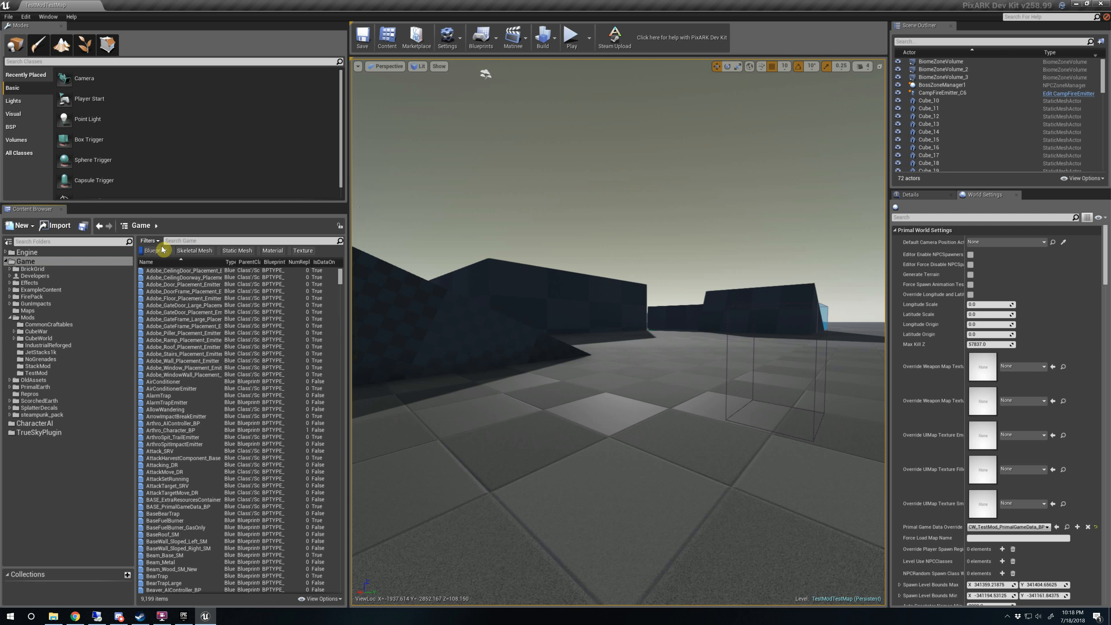
{"action": "type", "text": "st"}
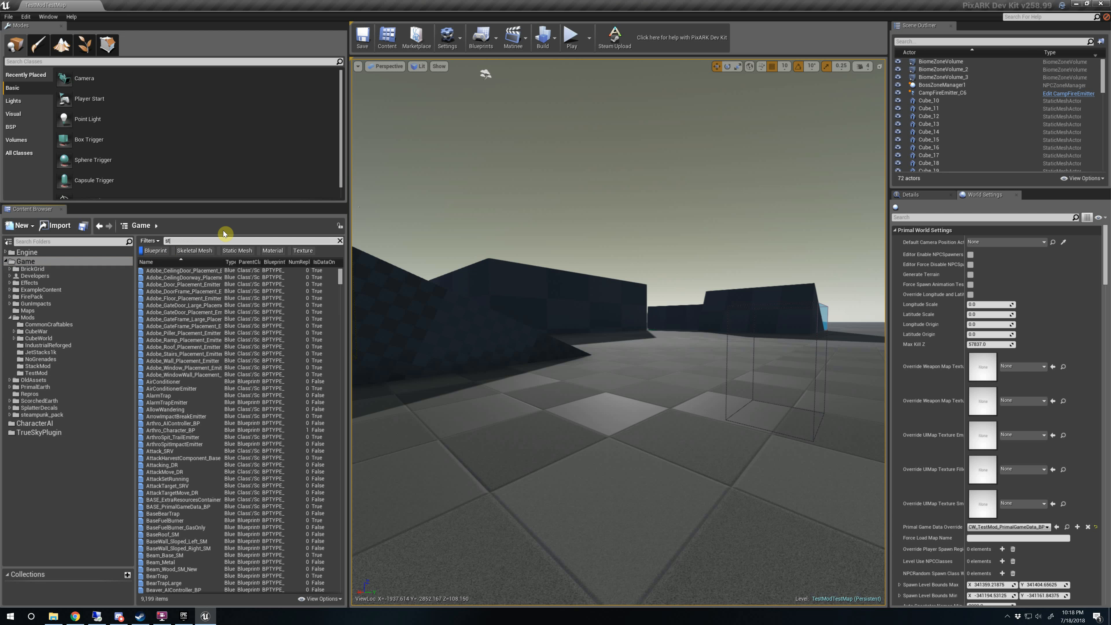
{"action": "type", "text": "orgae"}
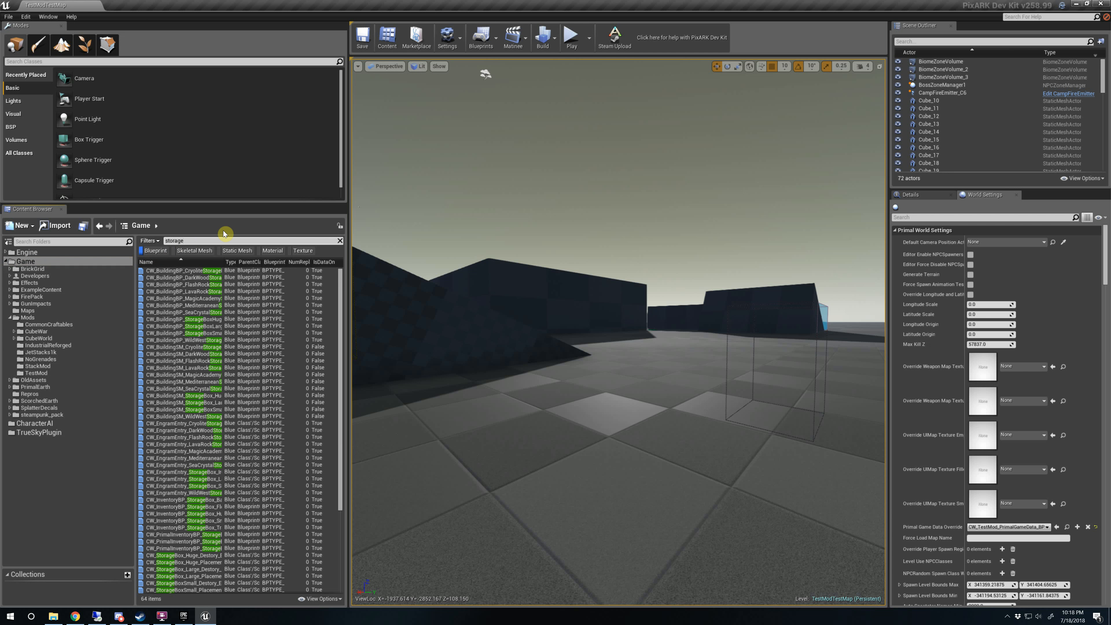
{"action": "type", "text": "box"}
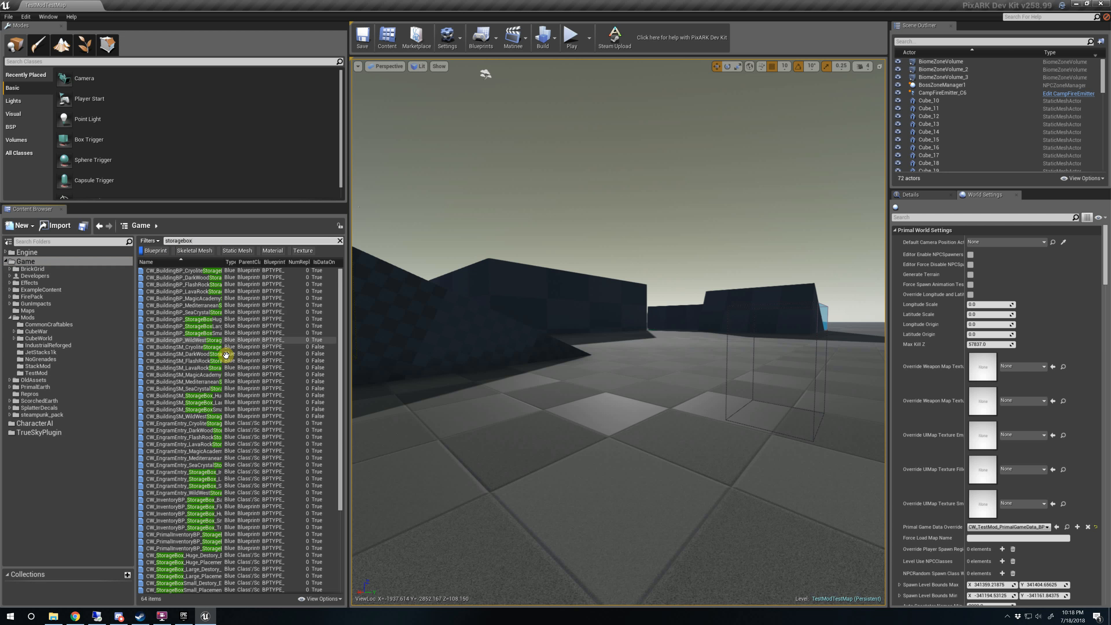
{"action": "left_click_drag", "start_coordinate": [223, 262], "coordinate": [298, 267]}
Step: Copy CW_BuildingBP_StorageBoxSmall and CW_BuildingSM_StorageBoxSmall into the TestMod folder
{"action": "left_click", "coordinate": [239, 333]}
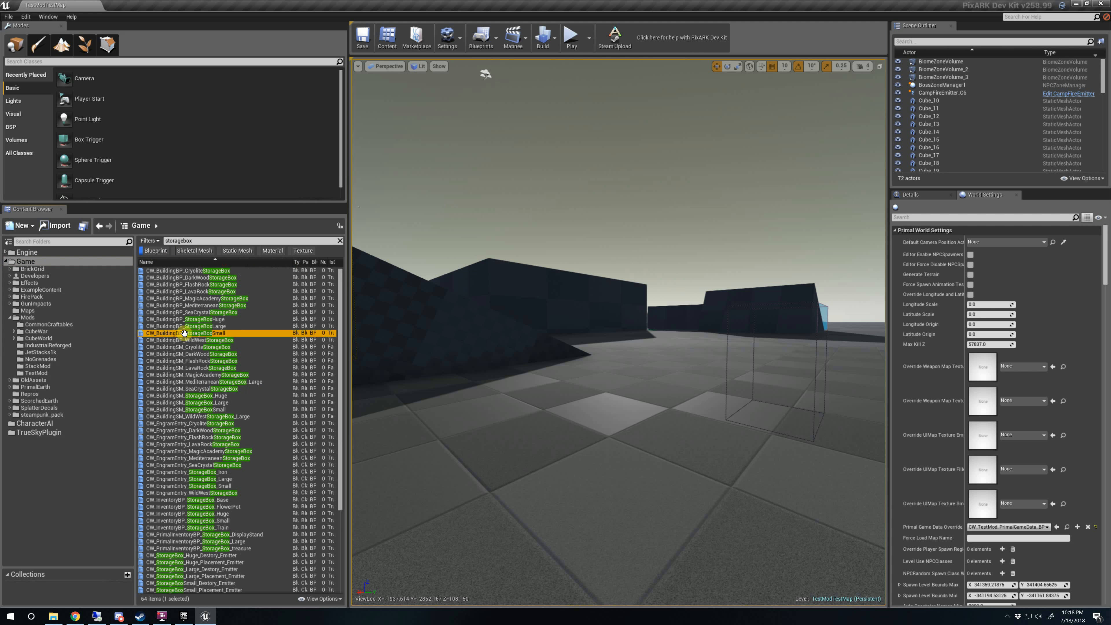
{"action": "mouse_move", "coordinate": [221, 333]}
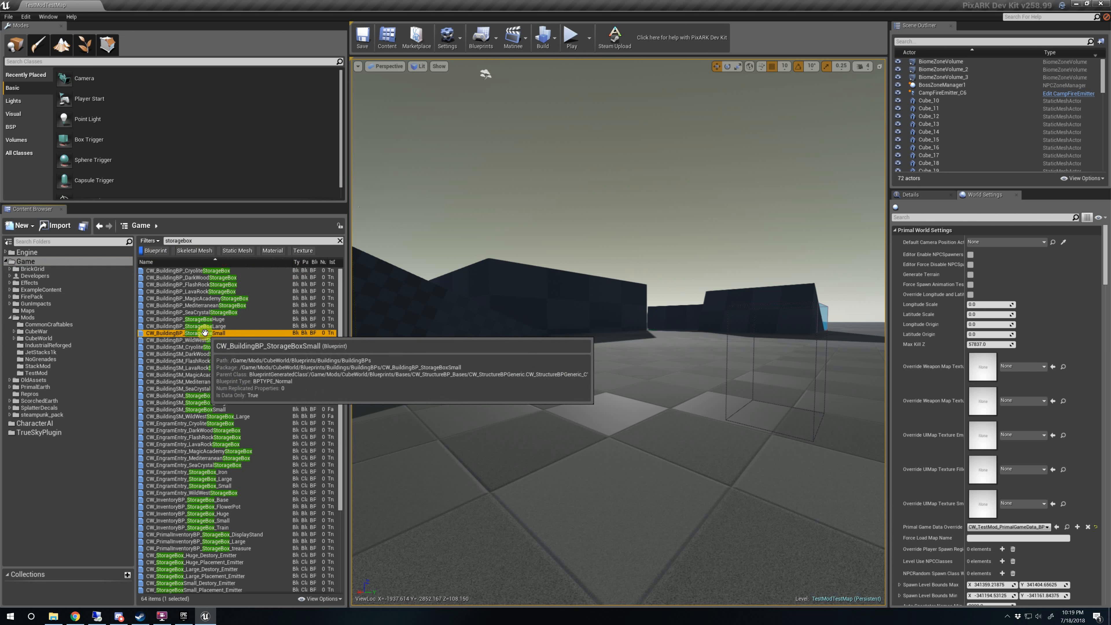
{"action": "left_click_drag", "start_coordinate": [204, 333], "coordinate": [46, 374]}
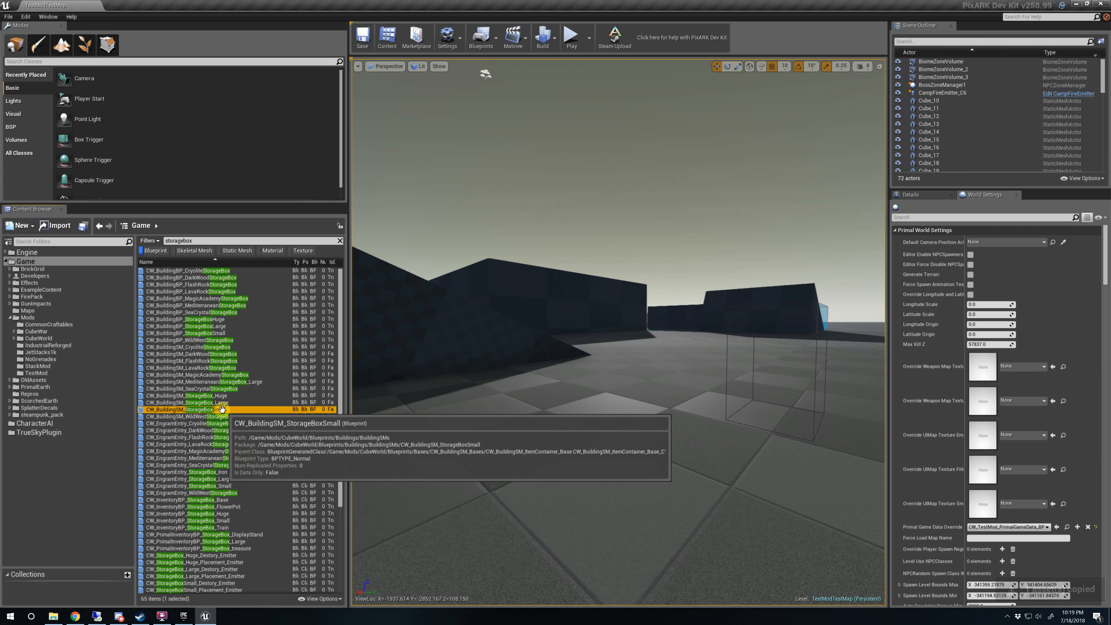
{"action": "left_click_drag", "start_coordinate": [221, 409], "coordinate": [38, 373]}
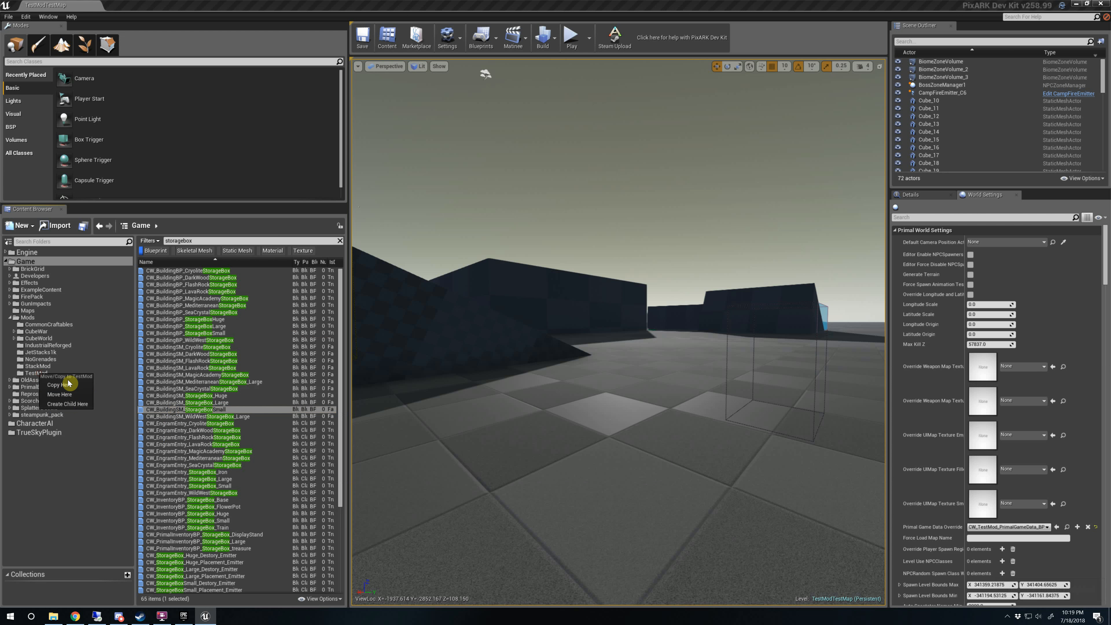
{"action": "left_click", "coordinate": [68, 381]}
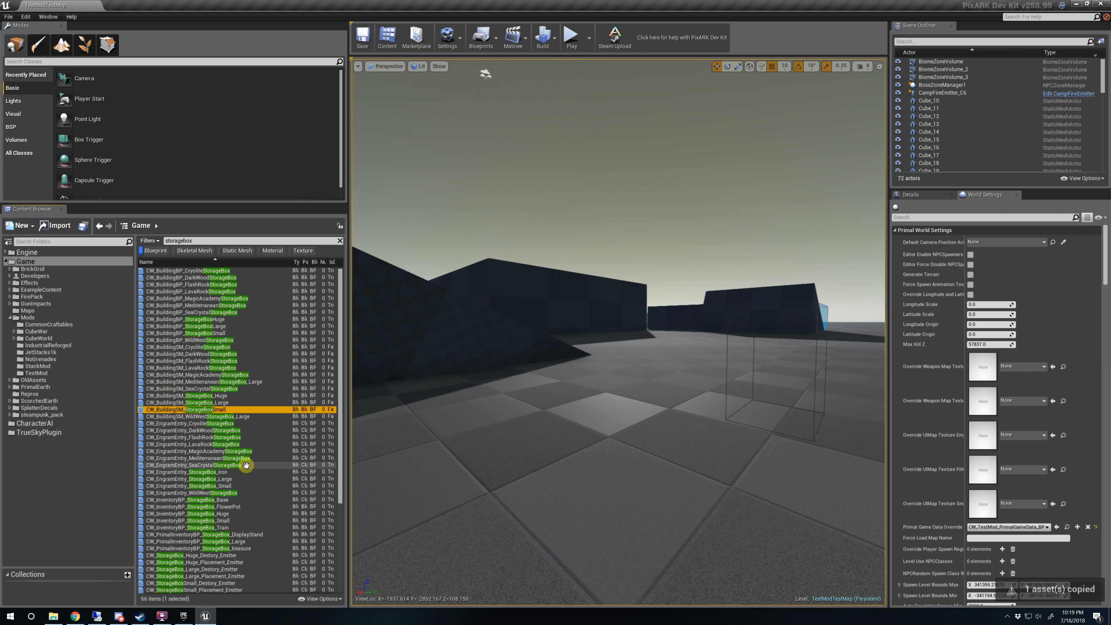
Step: Copy CW_EngramEntry_StorageBox_Small, CW_InventoryBP_StorageBox_Small, PrimalItemStructure_StorageBox_Small and StorageBox_Small together into the TestMod folder
{"action": "left_click", "coordinate": [228, 485]}
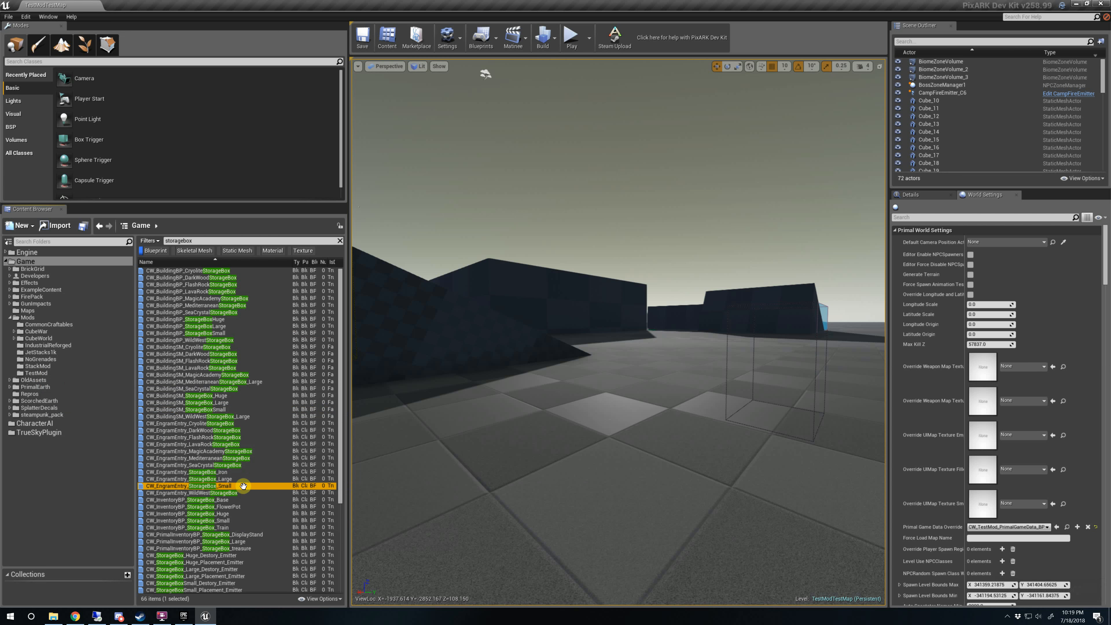
{"action": "left_click", "coordinate": [230, 520], "text": "ctrl"}
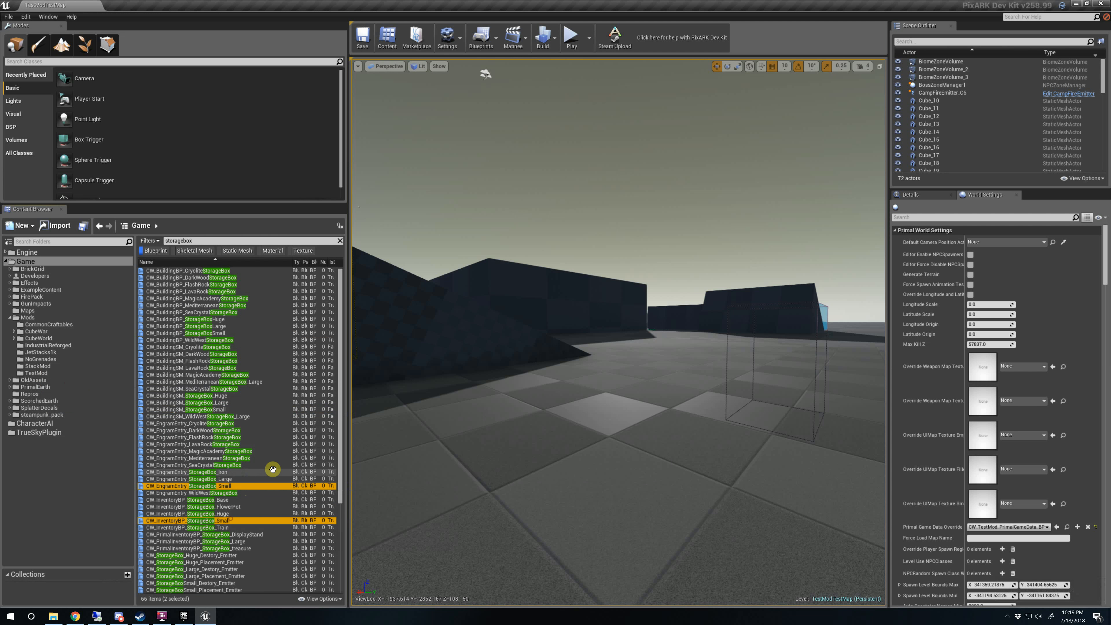
{"action": "scroll", "coordinate": [245, 498], "scroll_direction": "down", "scroll_amount": 4}
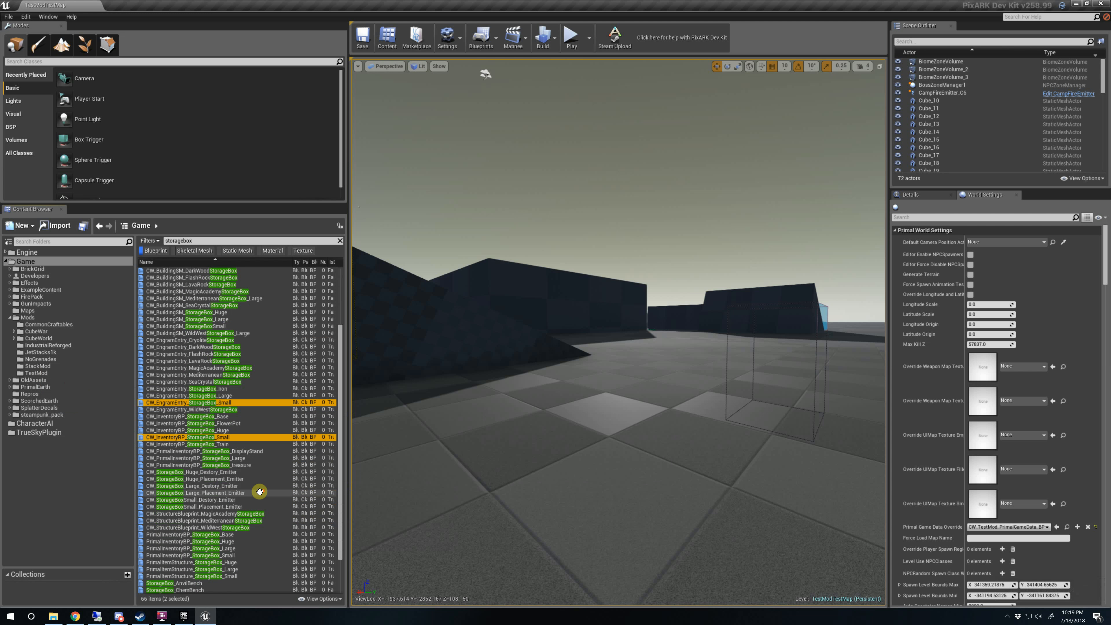
{"action": "scroll", "coordinate": [256, 486], "scroll_direction": "down", "scroll_amount": 2}
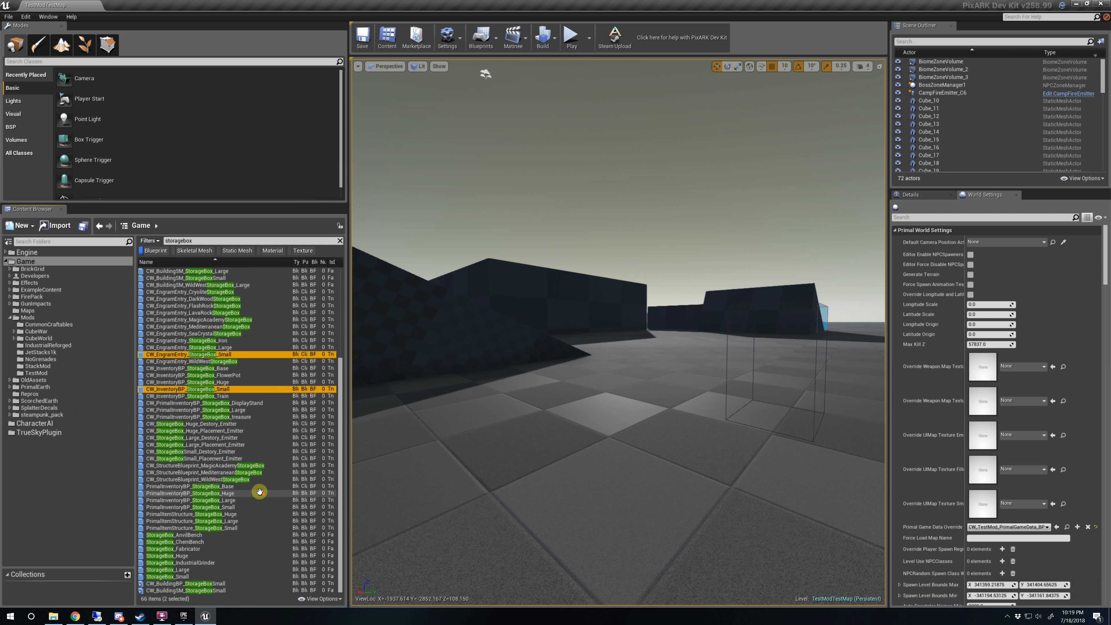
{"action": "left_click", "coordinate": [238, 527], "text": "ctrl"}
{"action": "left_click", "coordinate": [245, 576], "text": "ctrl"}
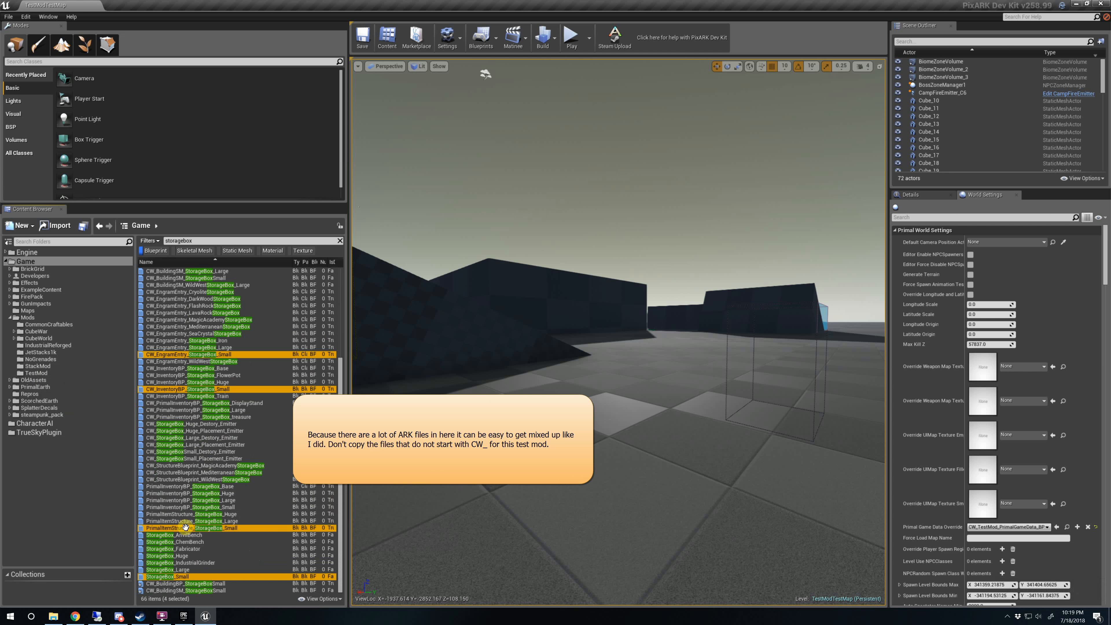
{"action": "left_click_drag", "start_coordinate": [223, 527], "coordinate": [42, 375]}
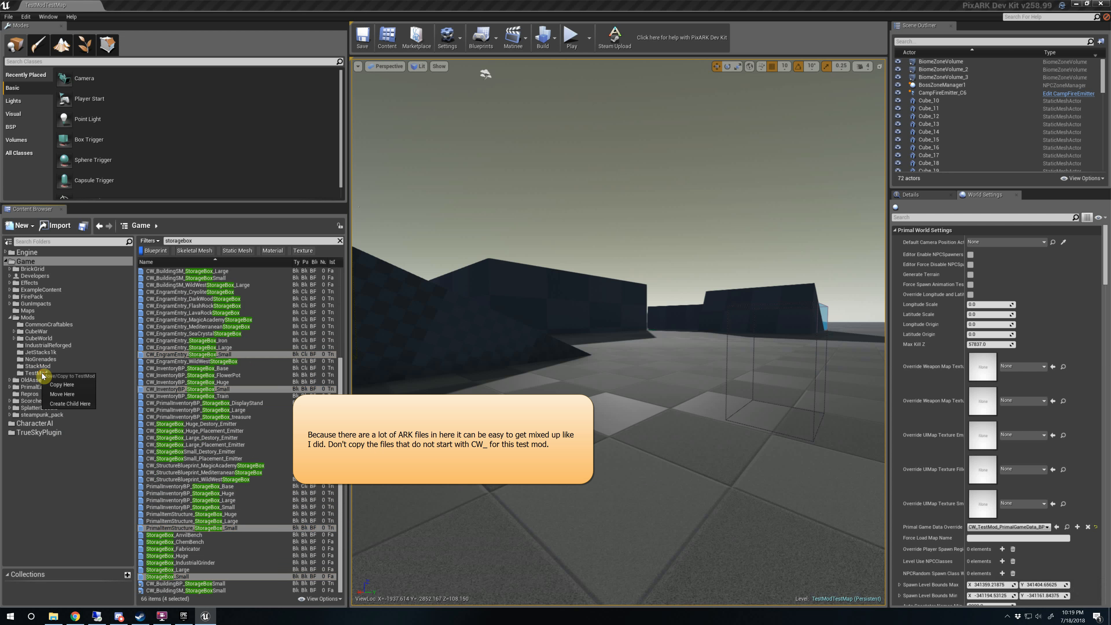
{"action": "left_click", "coordinate": [72, 383]}
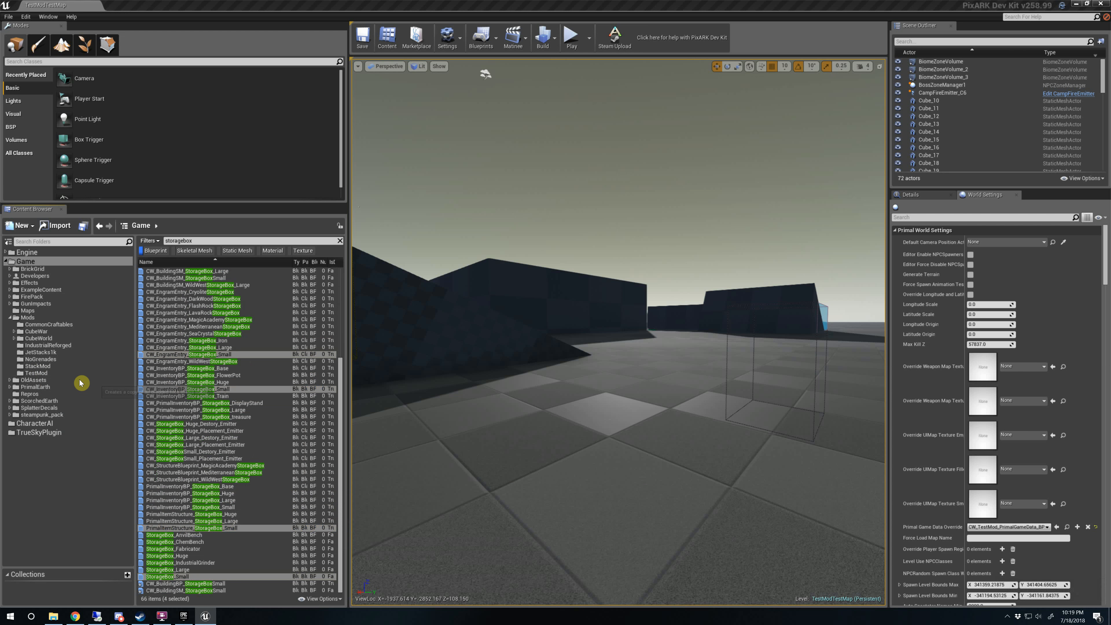
Step: Open the TestMod folder and clear the search so all its blueprints are listed
{"action": "left_click", "coordinate": [40, 374]}
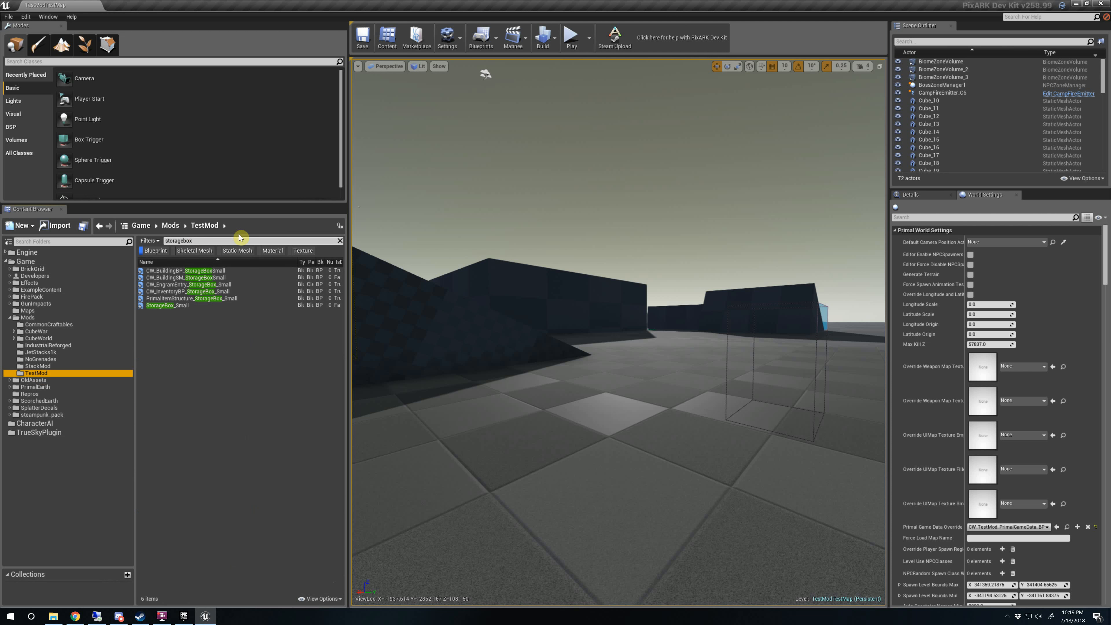
{"action": "left_click", "coordinate": [339, 240]}
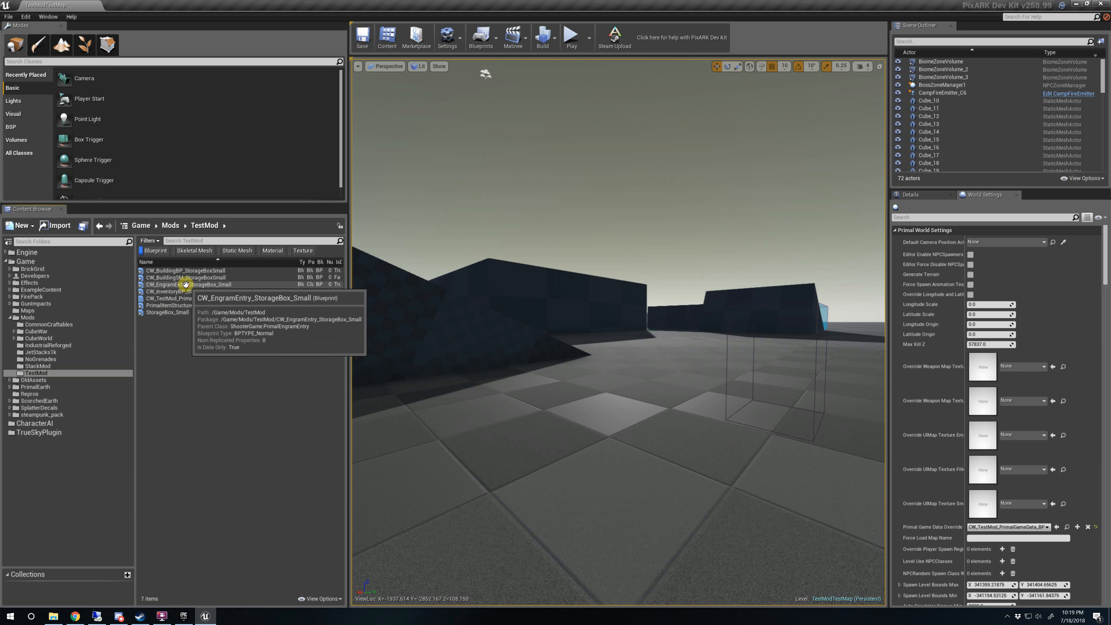
{"action": "left_click", "coordinate": [238, 283]}
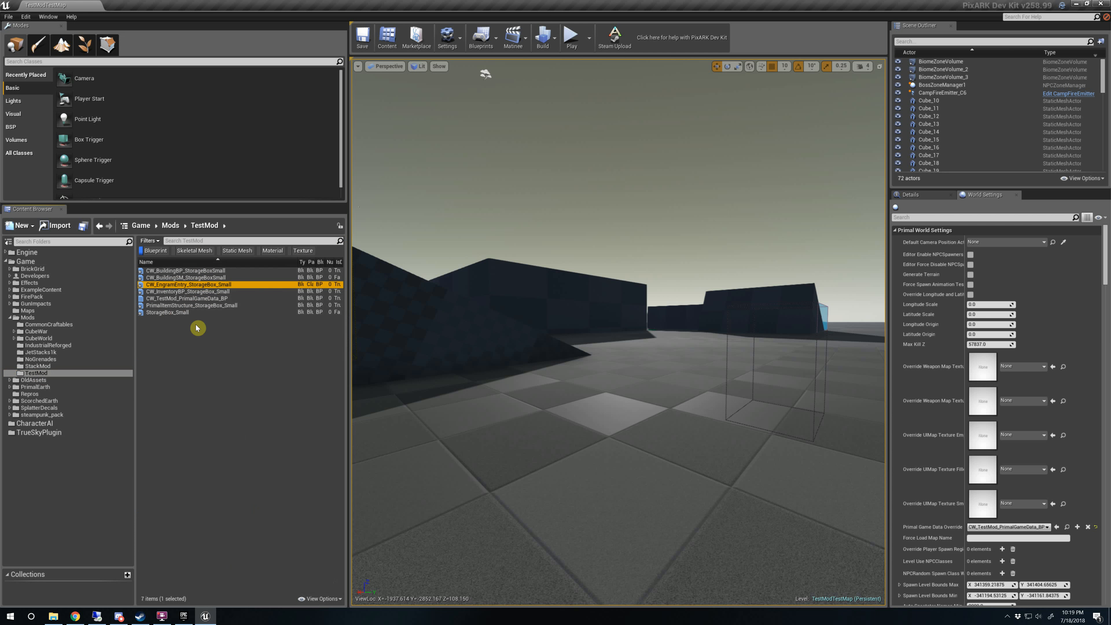
Step: Open CW_TestMod_PrimalGameData_BP with only its modified properties shown and expand Additional Engram Blueprint Classes
{"action": "left_click", "coordinate": [197, 298]}
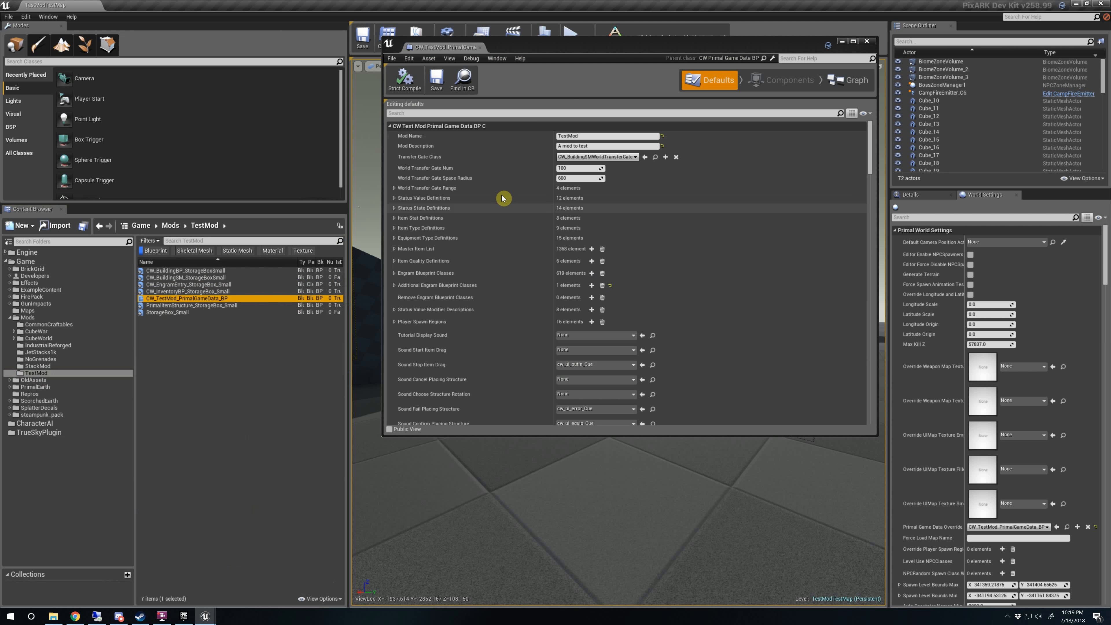
{"action": "left_click", "coordinate": [877, 123]}
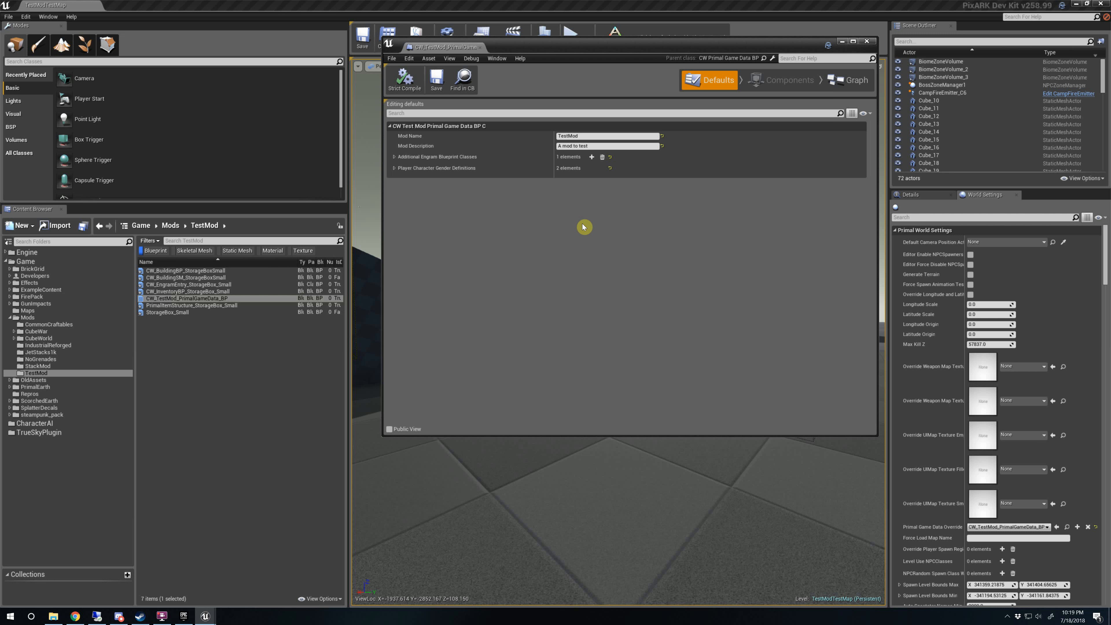
{"action": "left_click", "coordinate": [394, 157]}
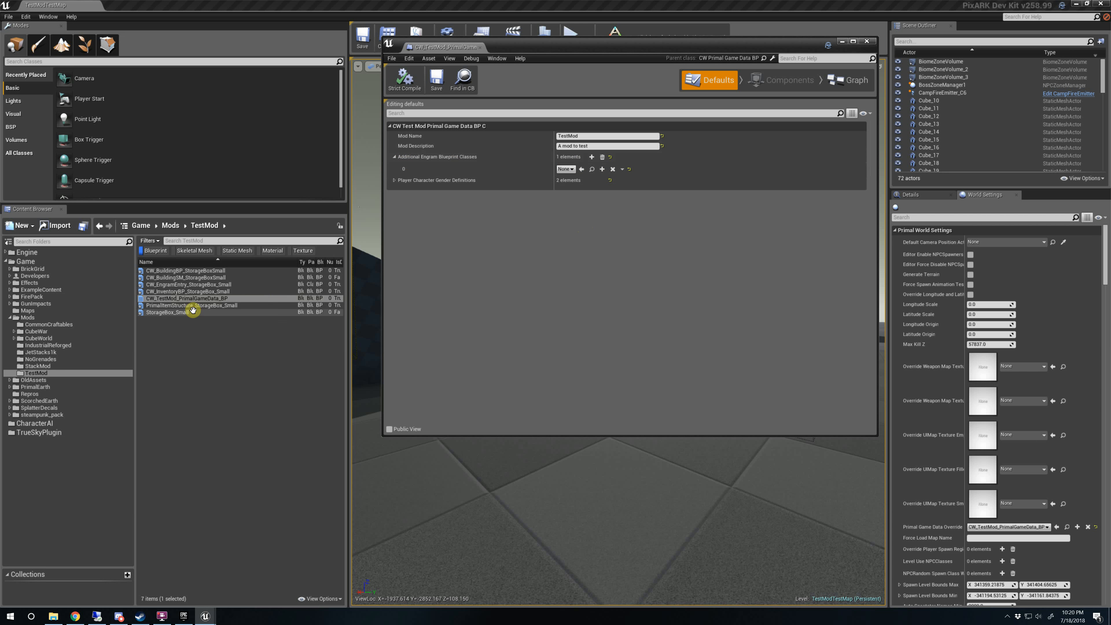
Step: Assign CW_EngramEntry_StorageBox_Small to element 0 of Additional Engram Blueprint Classes, then save and compile the game data blueprint
{"action": "left_click", "coordinate": [153, 283]}
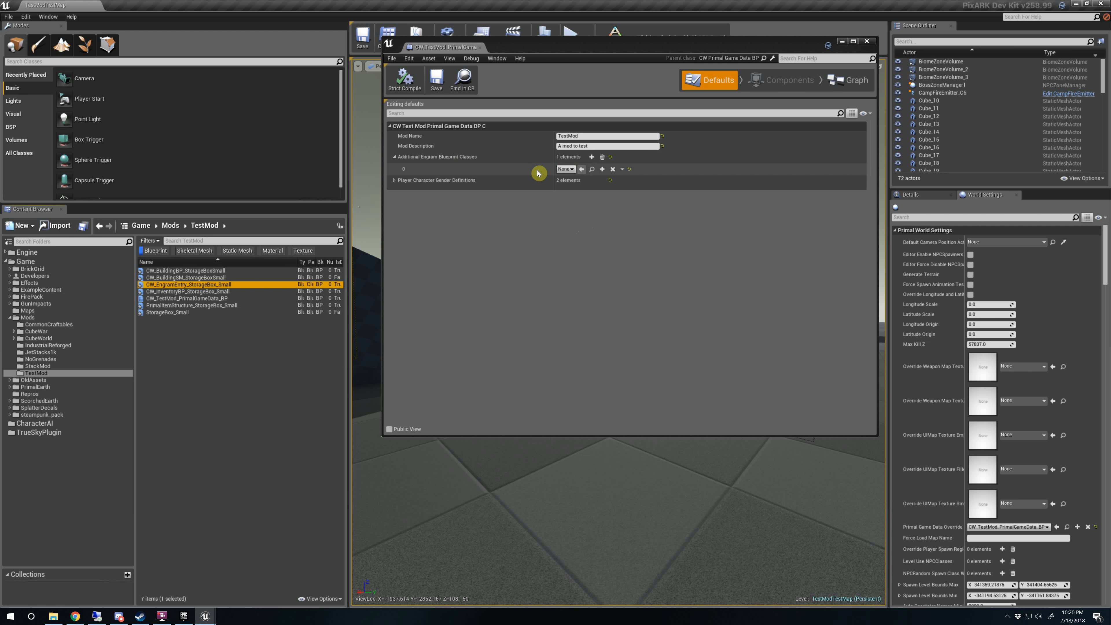
{"action": "right_click", "coordinate": [271, 619]}
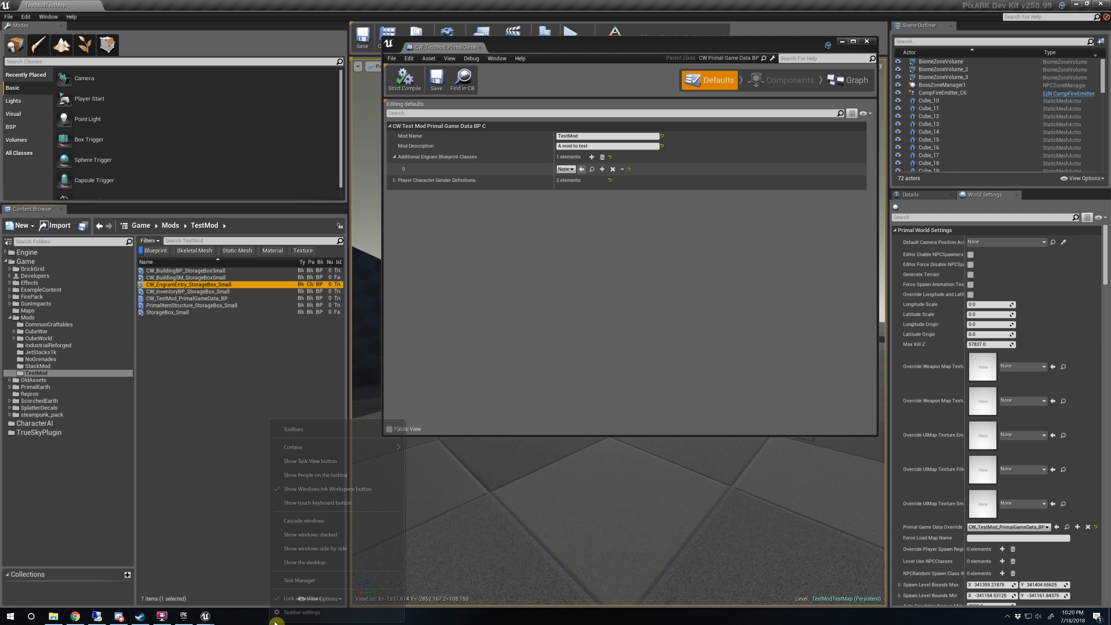
{"action": "left_click", "coordinate": [305, 581]}
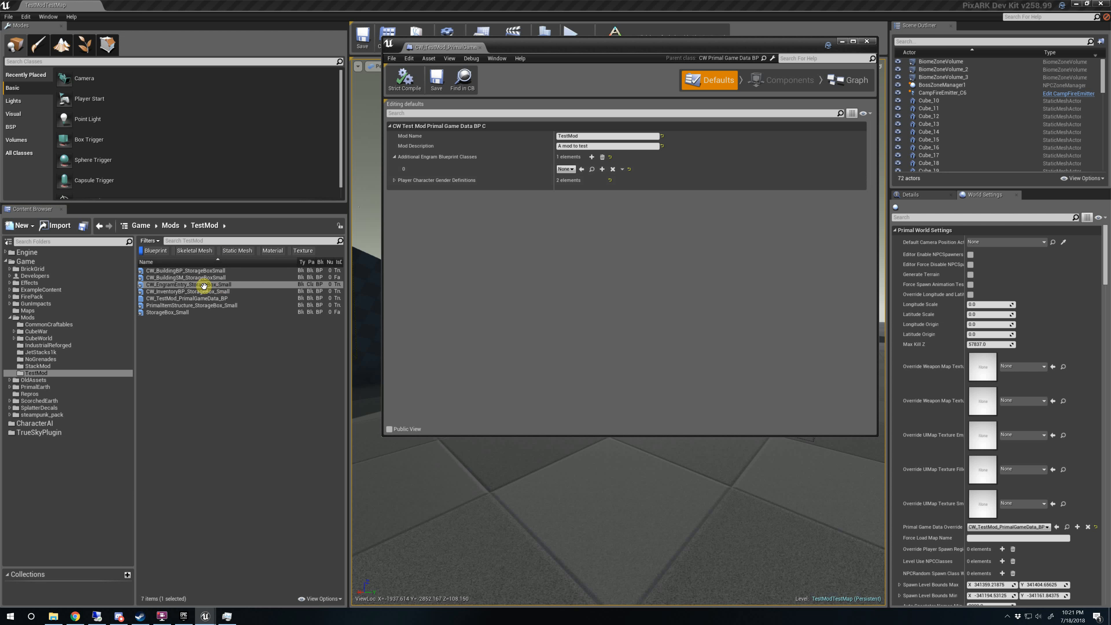
{"action": "left_click_drag", "start_coordinate": [197, 284], "coordinate": [582, 167]}
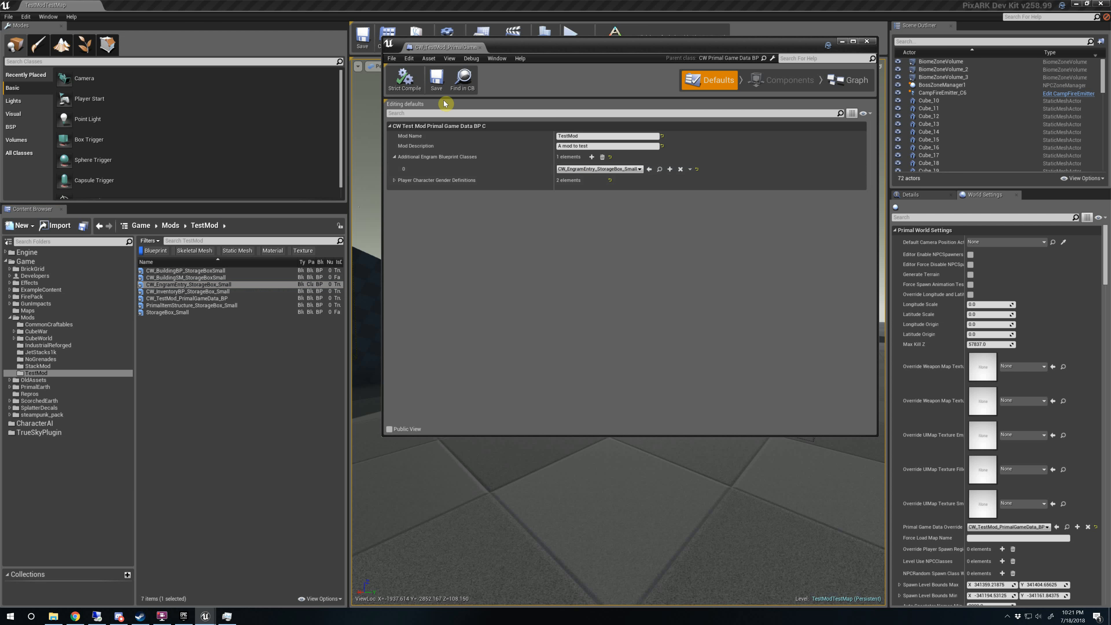
{"action": "left_click", "coordinate": [436, 81]}
{"action": "left_click", "coordinate": [418, 83]}
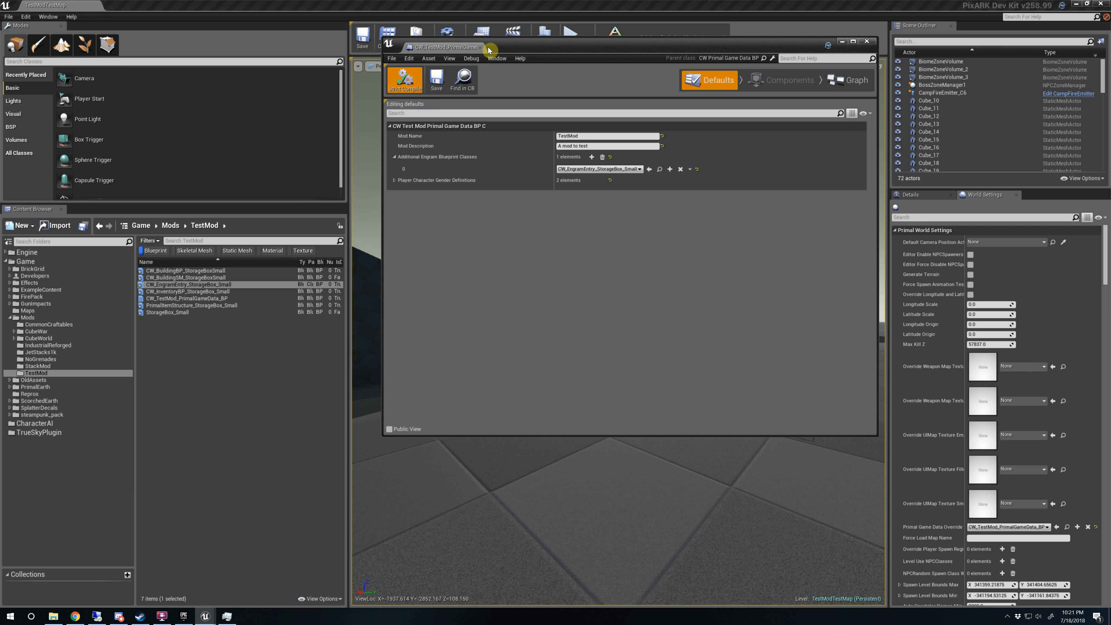
{"action": "left_click_drag", "start_coordinate": [479, 49], "coordinate": [265, 221]}
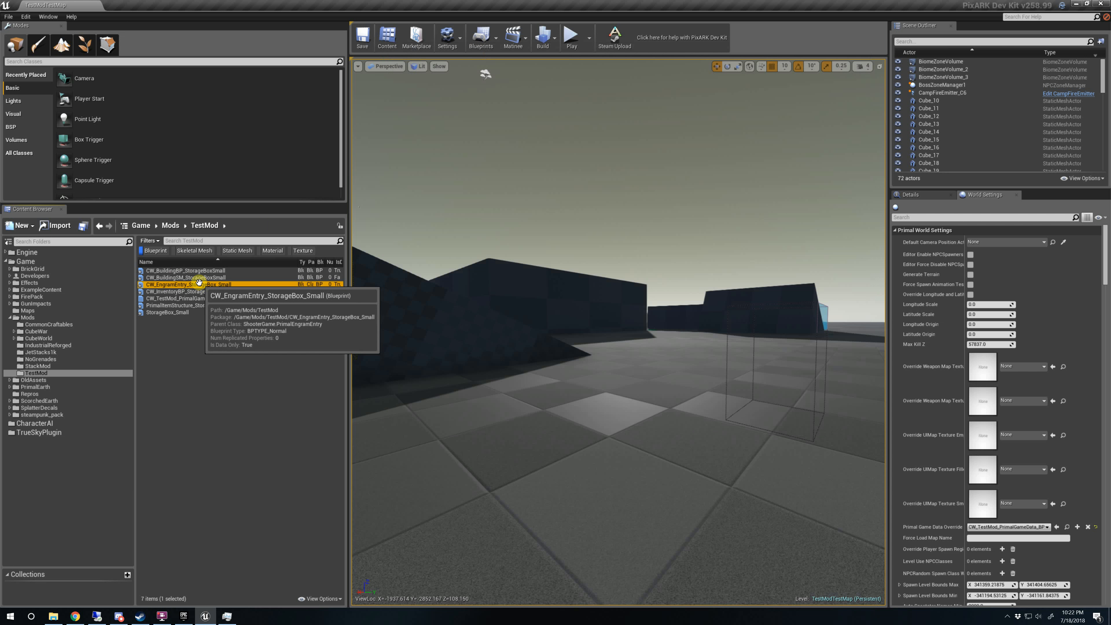
Step: Open CW_EngramEntry_StorageBox_Small from the TestMod folder and set its Required Character Level to 5
{"action": "left_click", "coordinate": [191, 271]}
{"action": "double_click", "coordinate": [188, 284]}
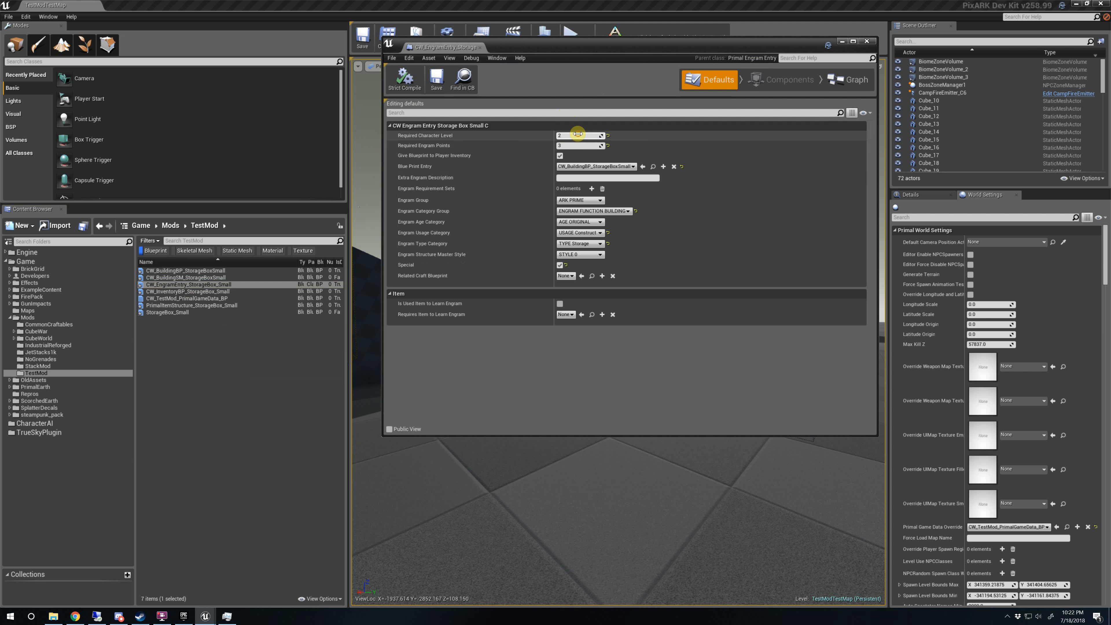
{"action": "type", "text": "5"}
{"action": "key", "text": "Return"}
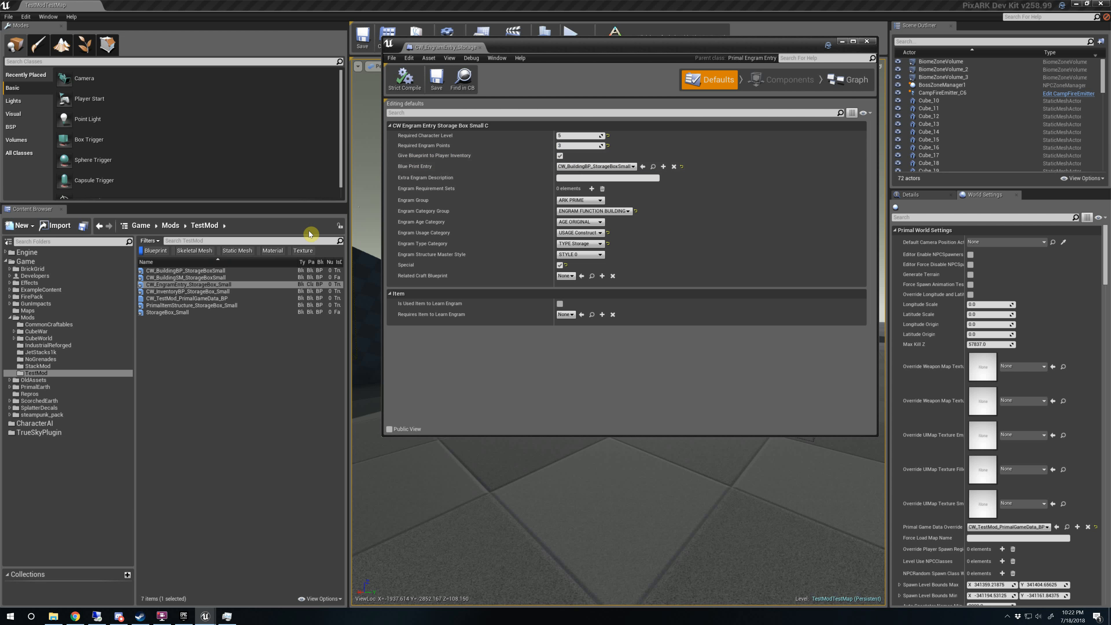
Step: Rename CW_BuildingBP_StorageBoxSmall as CW_BuildingBP_StorageBoxSmallPlus and use it as the engram's Blue Print Entry
{"action": "left_click", "coordinate": [196, 270]}
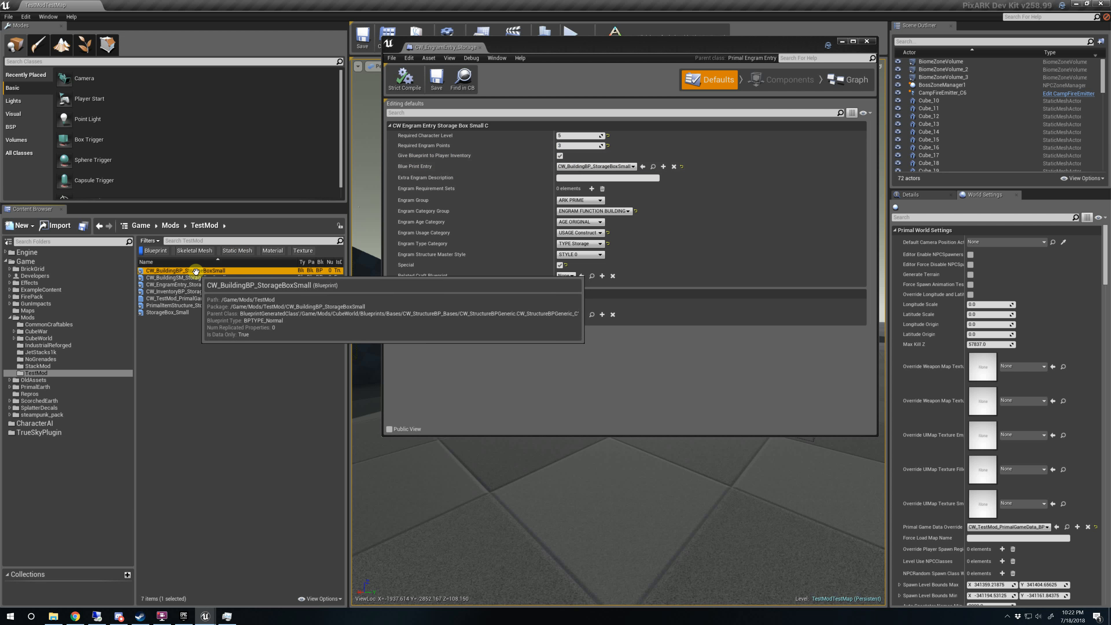
{"action": "left_click", "coordinate": [206, 269]}
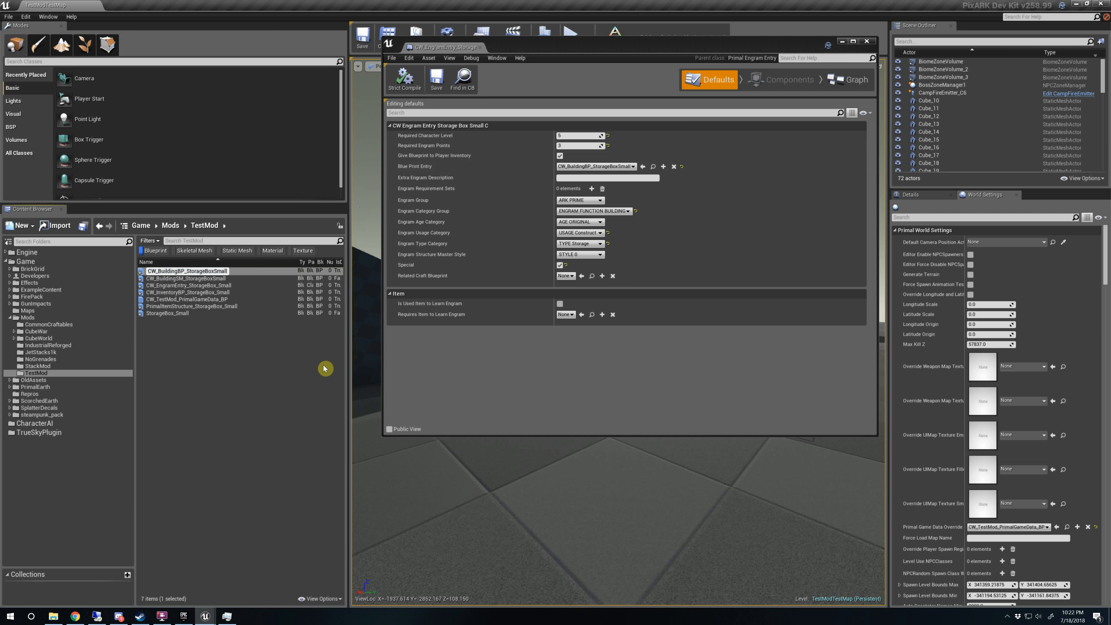
{"action": "type", "text": "Plus"}
{"action": "key", "text": "Return"}
{"action": "left_click", "coordinate": [643, 167]}
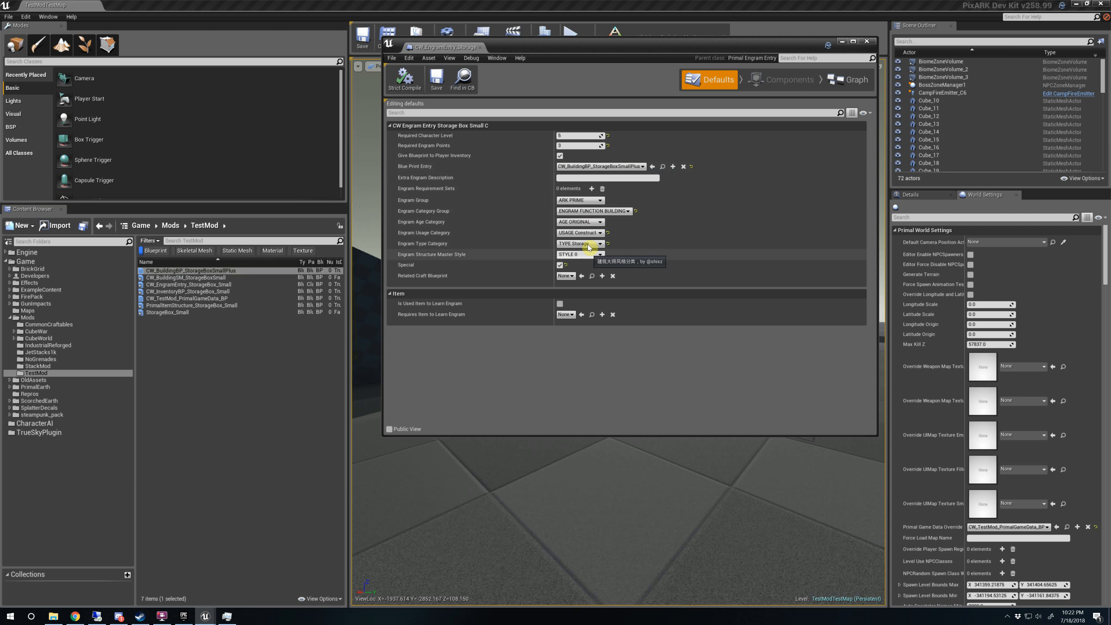
Step: Review the choices for Engram Group, Engram Category Group and Engram Age Category, then save and close the engram entry
{"action": "left_click", "coordinate": [597, 202]}
{"action": "left_click", "coordinate": [581, 199]}
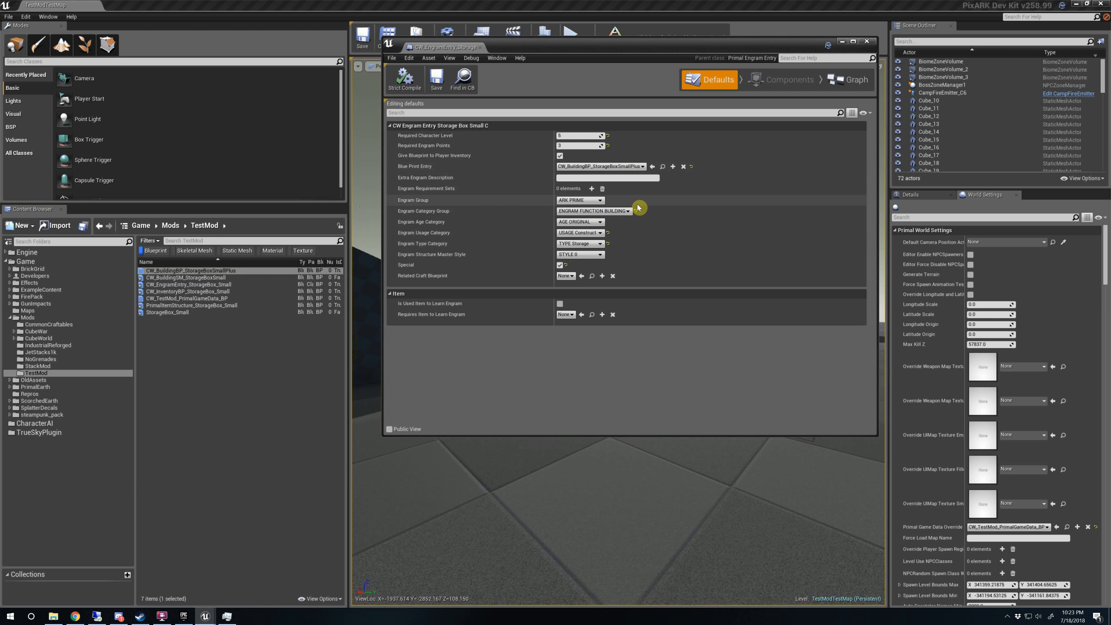
{"action": "left_click", "coordinate": [606, 210]}
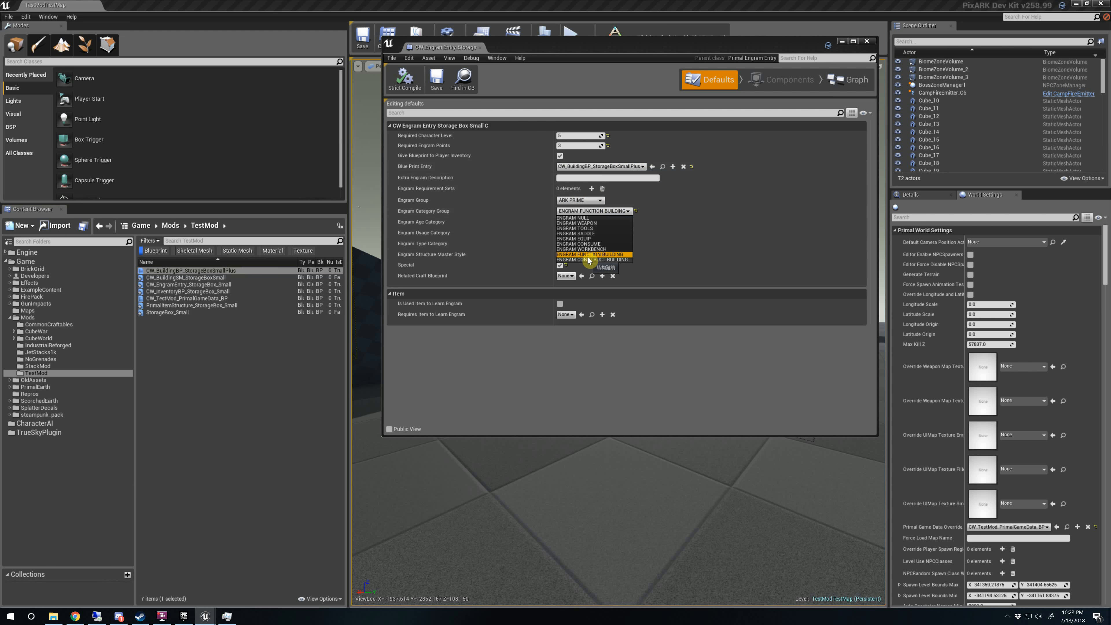
{"action": "left_click", "coordinate": [598, 211]}
{"action": "left_click", "coordinate": [584, 222]}
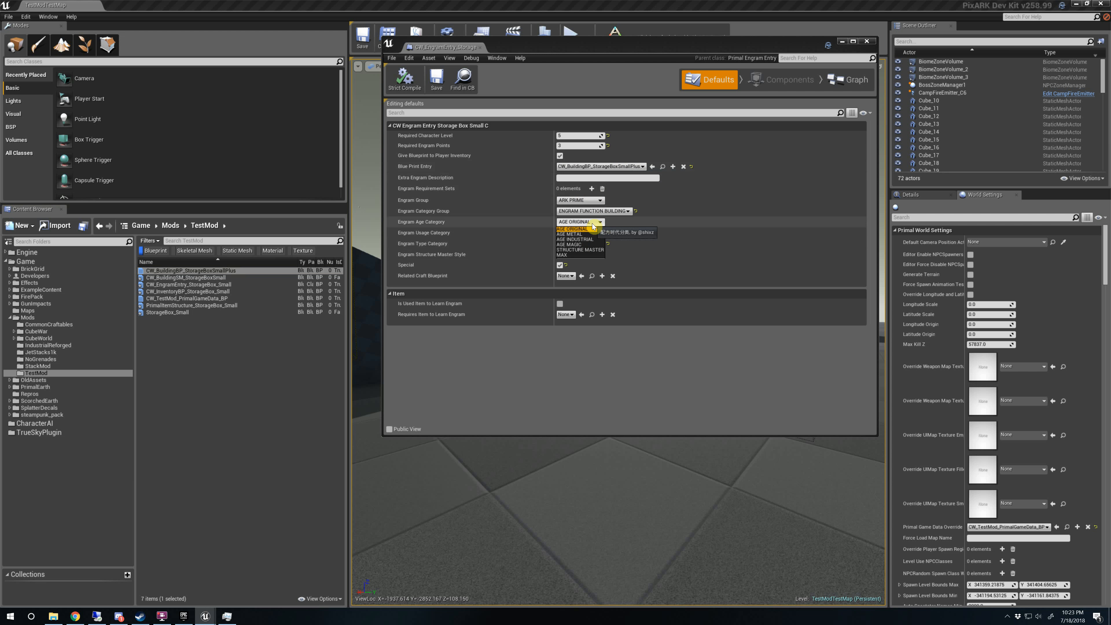
{"action": "left_click", "coordinate": [590, 227]}
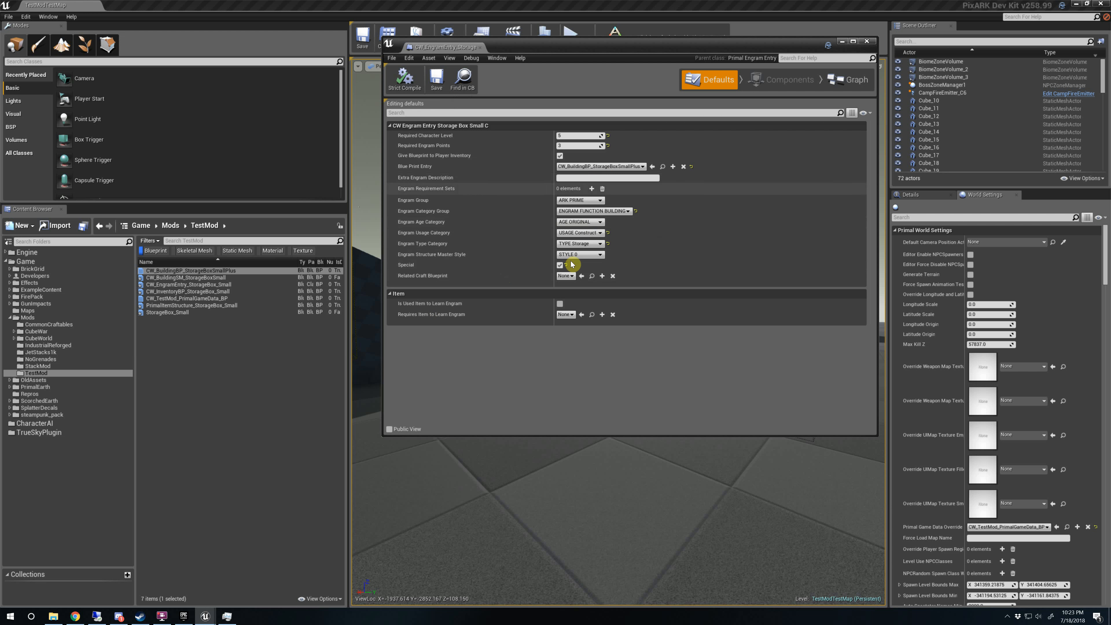
{"action": "left_click", "coordinate": [437, 83]}
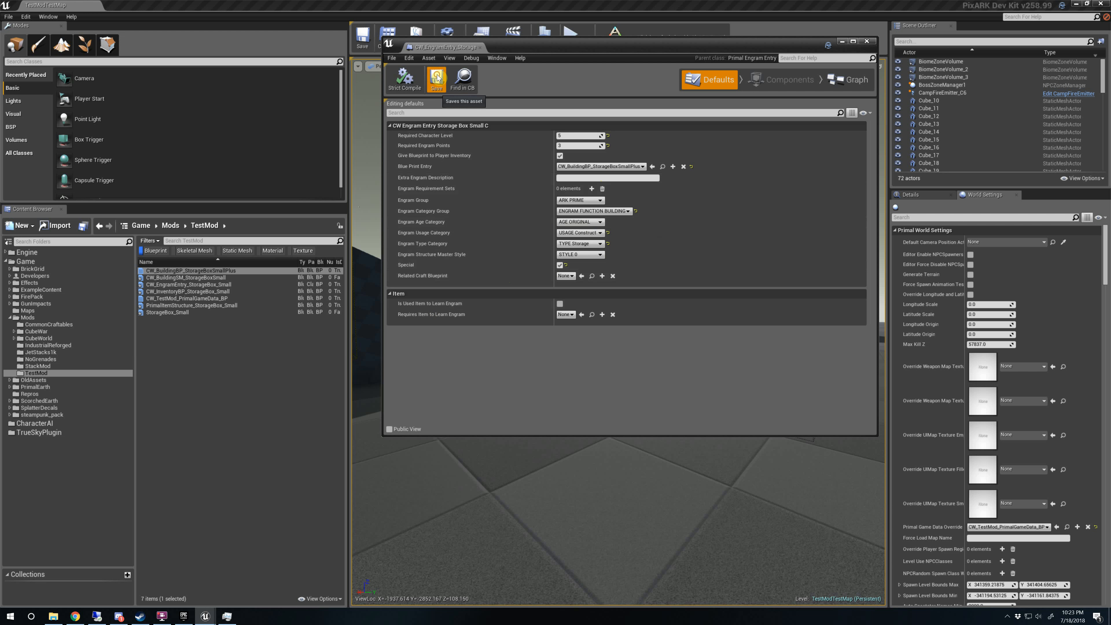
{"action": "left_click", "coordinate": [480, 48]}
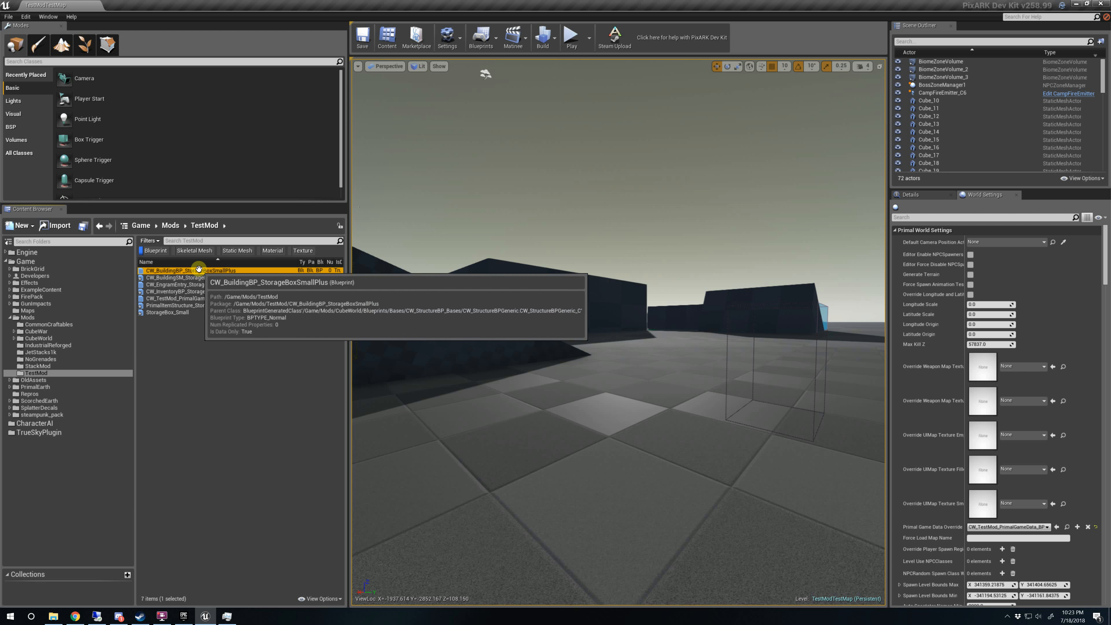
Step: Open CW_BuildingBP_StorageBoxSmallPlus with only modified properties shown, naming it "Storage Box Small Plus" and describing it as "A special small box to store goods in."
{"action": "double_click", "coordinate": [216, 269]}
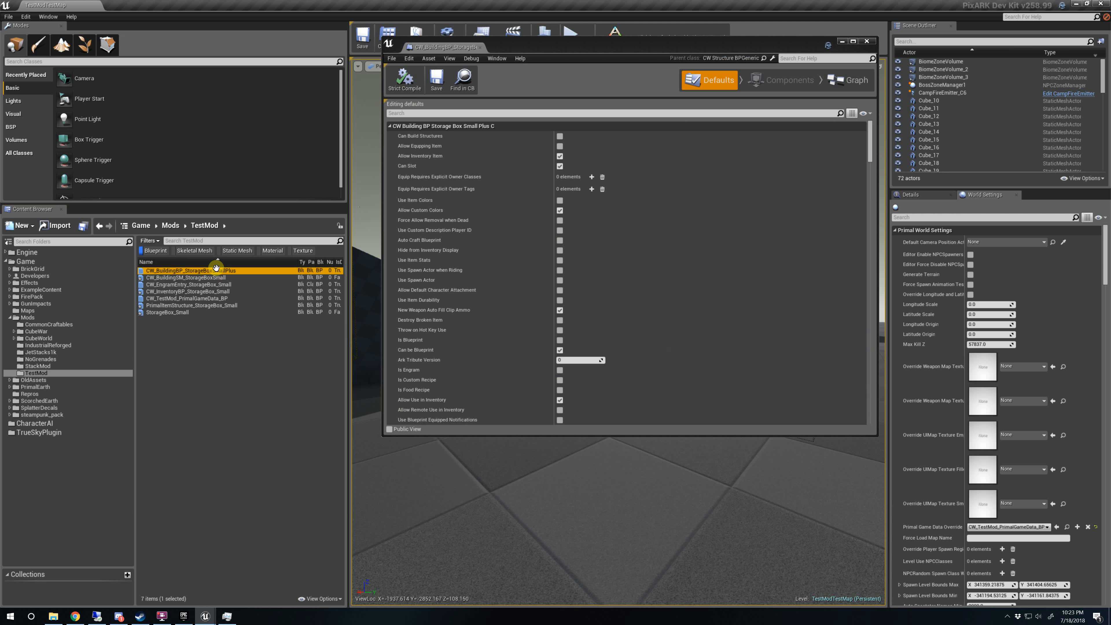
{"action": "left_click", "coordinate": [863, 112]}
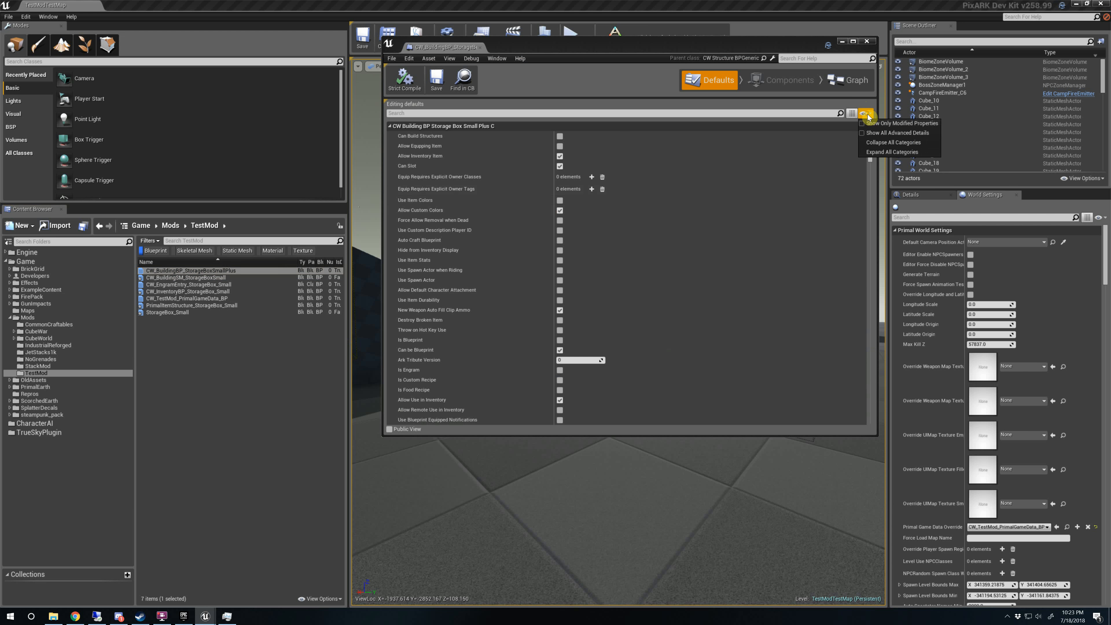
{"action": "left_click", "coordinate": [872, 124]}
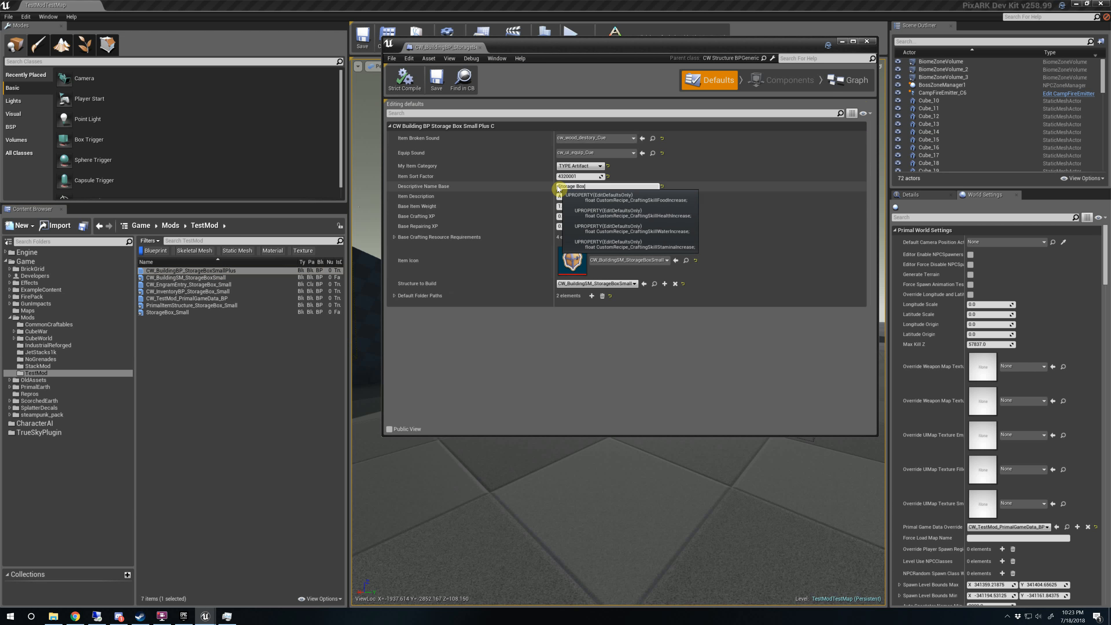
{"action": "type", "text": "mall Plus"}
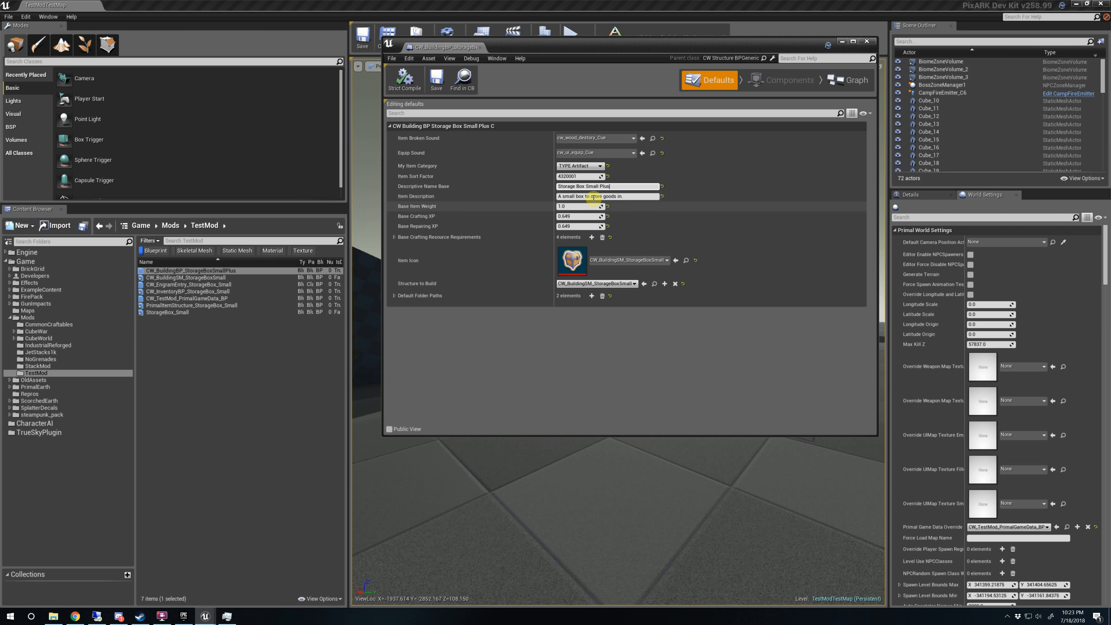
{"action": "left_click", "coordinate": [563, 196]}
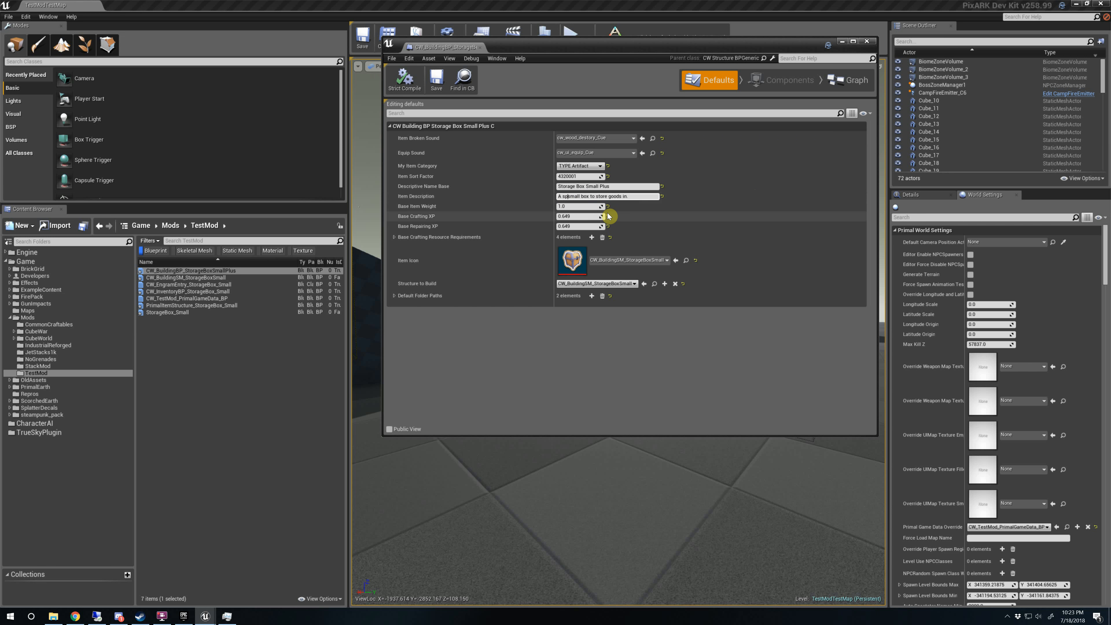
Step: Expand the Base Crafting Resource Requirements and set them to 20 for CW_Resource_Wood and 25 for CW_Resource_Thatch
{"action": "left_click", "coordinate": [394, 238]}
{"action": "left_click", "coordinate": [398, 280]}
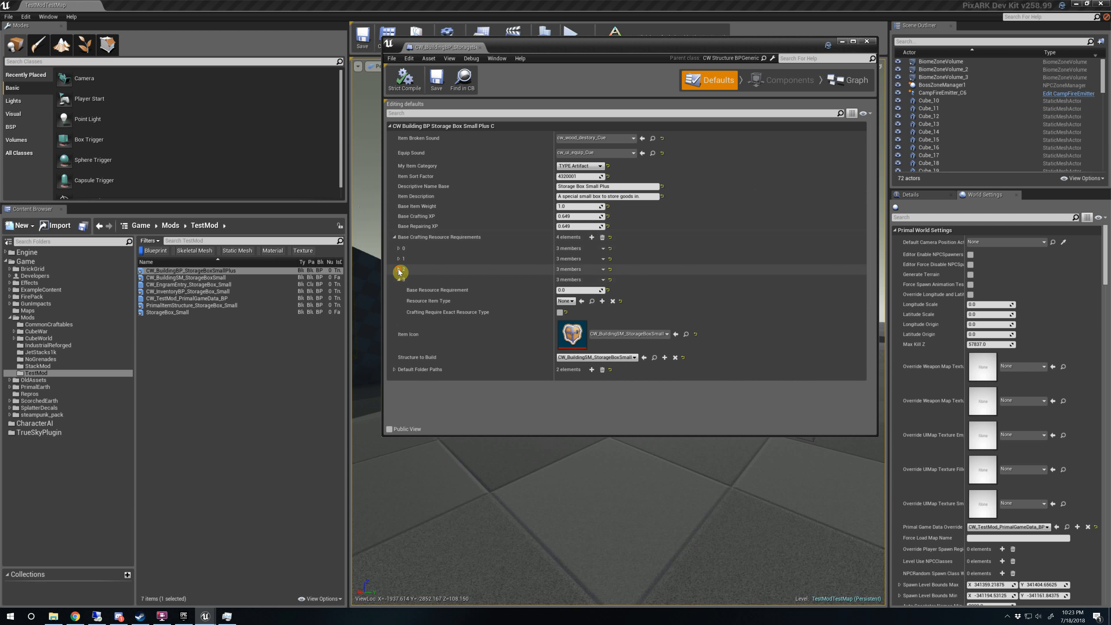
{"action": "left_click", "coordinate": [398, 268]}
{"action": "left_click", "coordinate": [399, 259]}
{"action": "left_click", "coordinate": [400, 248]}
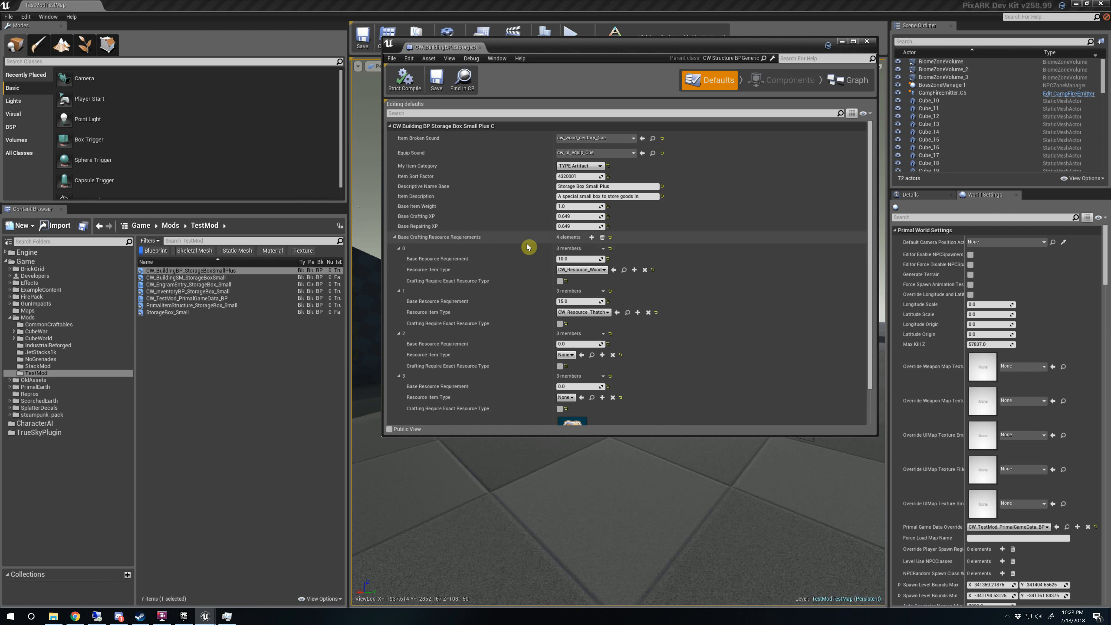
{"action": "left_click", "coordinate": [571, 259]}
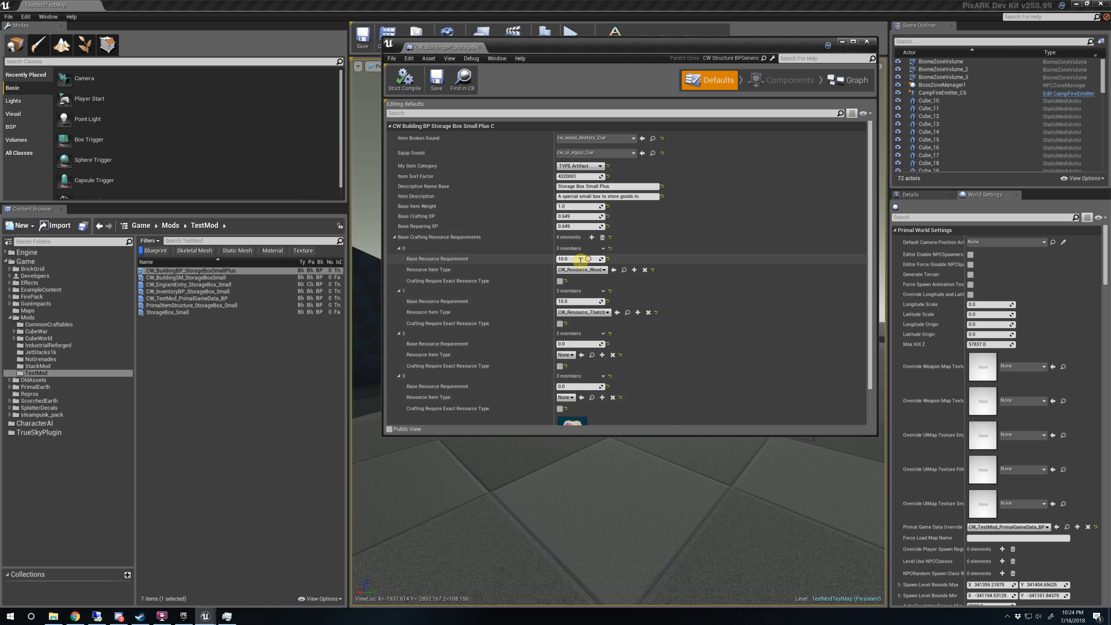
{"action": "type", "text": "20"}
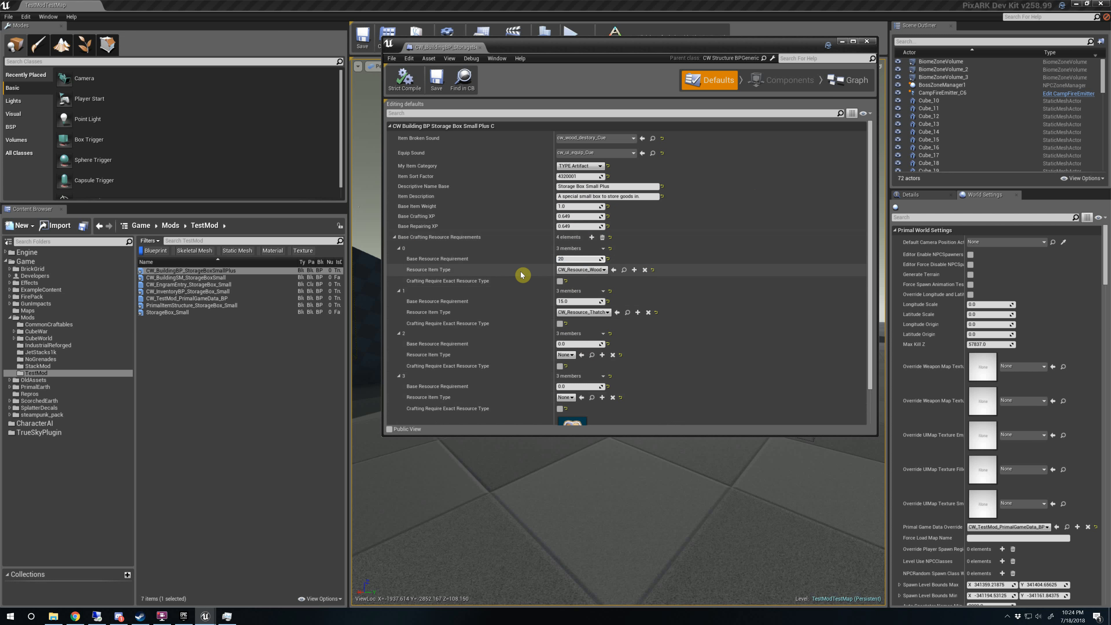
{"action": "left_click", "coordinate": [579, 301]}
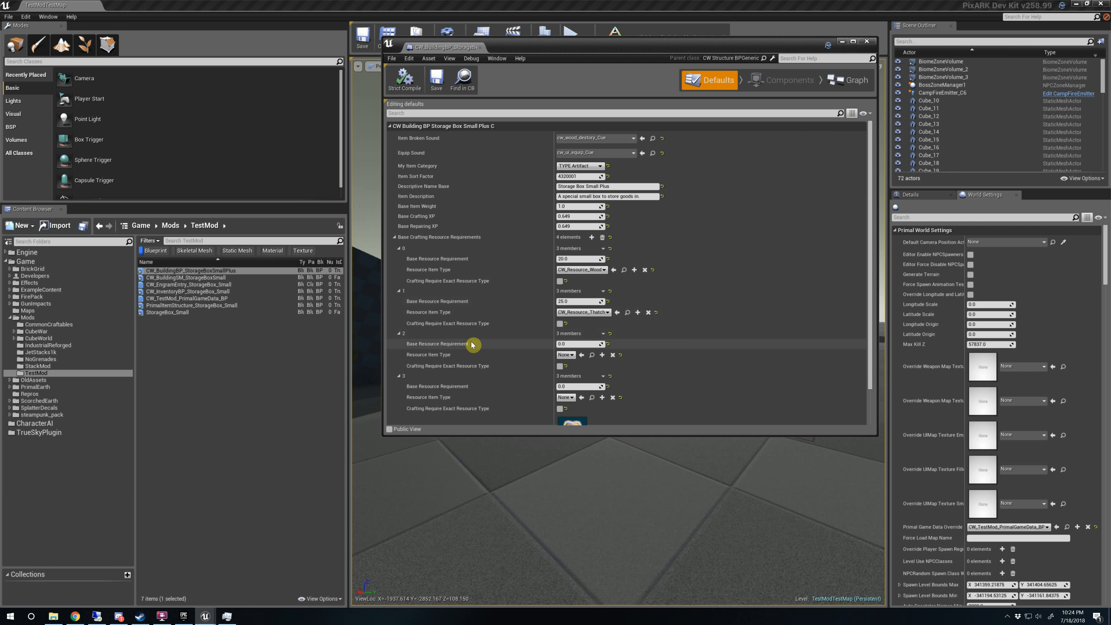
Step: Rename the CW_BuildingSM_StorageBoxSmall blueprint in the TestMod folder as CW_BuildingSM_StorageBoxSmallPlus
{"action": "scroll", "coordinate": [472, 344], "scroll_direction": "down", "scroll_amount": 3}
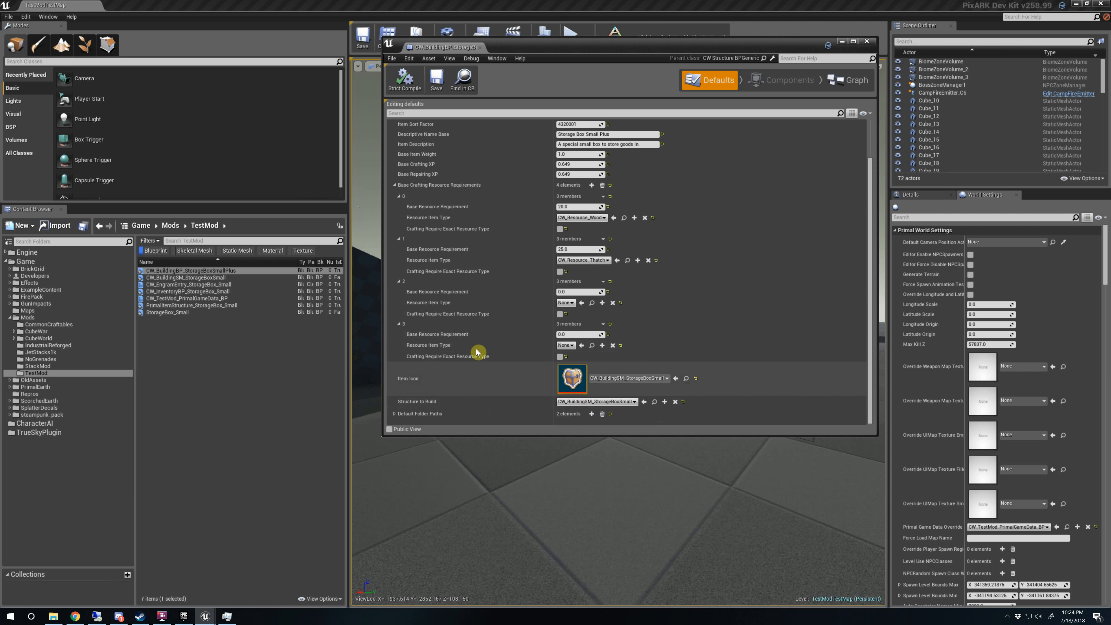
{"action": "left_click", "coordinate": [166, 277]}
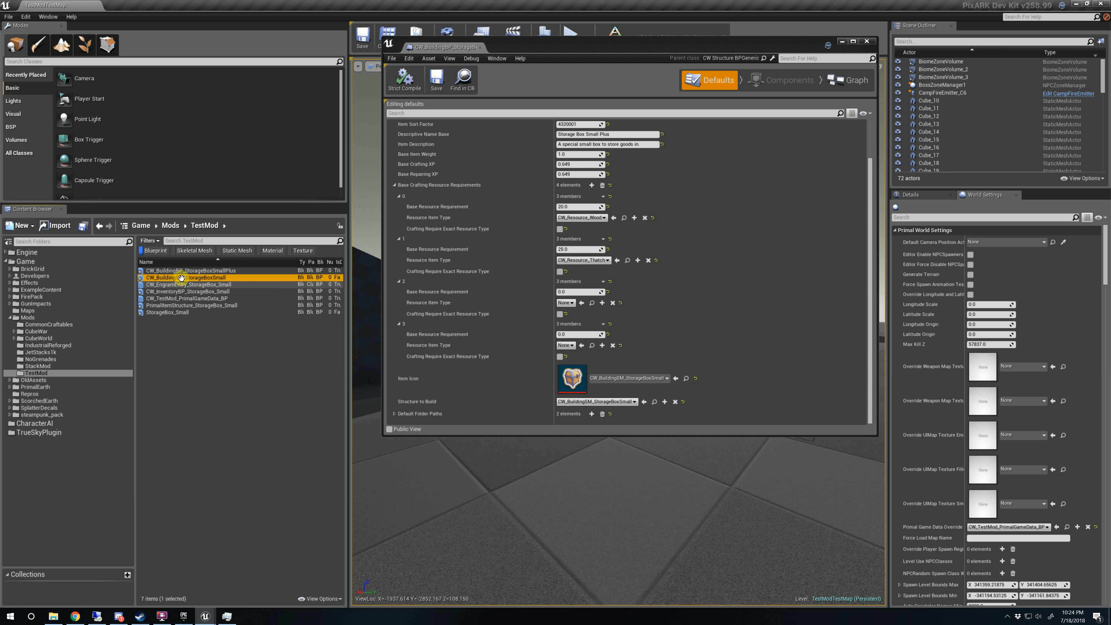
{"action": "left_click", "coordinate": [220, 277]}
{"action": "key", "text": "End"}
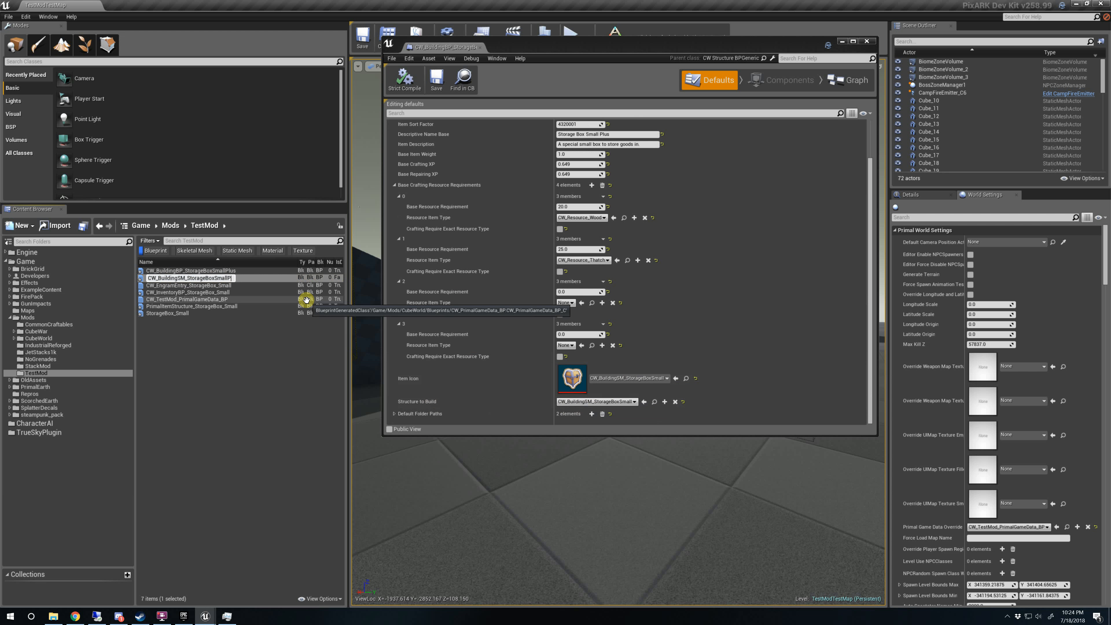
{"action": "type", "text": "Plus"}
{"action": "key", "text": "Return"}
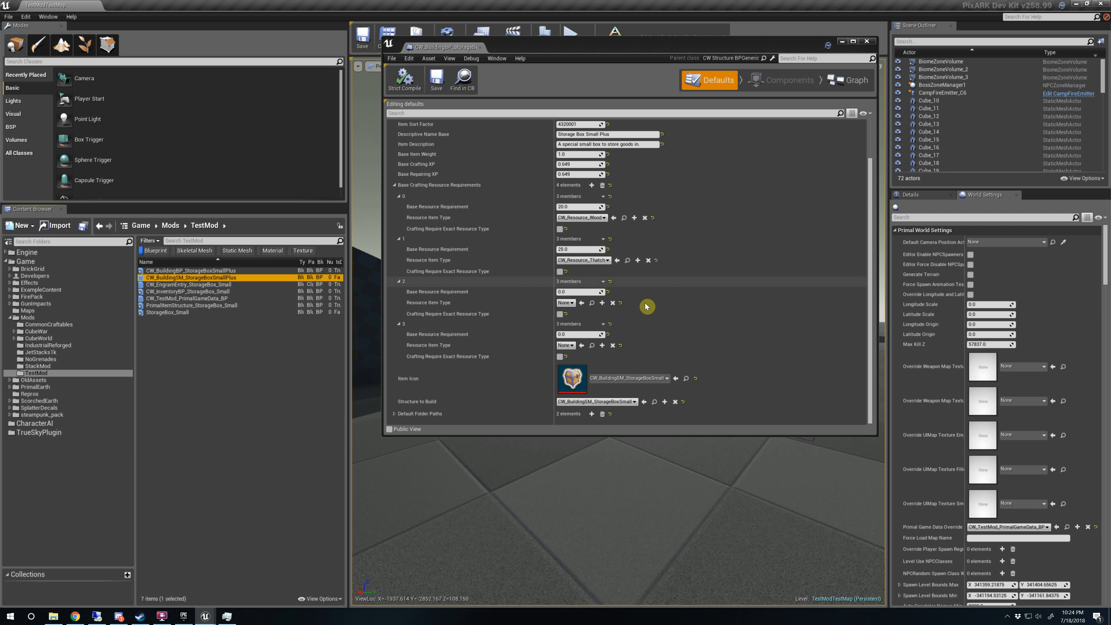
Step: Assign CW_BuildingSM_StorageBoxSmallPlus as the item's Structure to Build, then save and close the item blueprint
{"action": "left_click", "coordinate": [643, 401]}
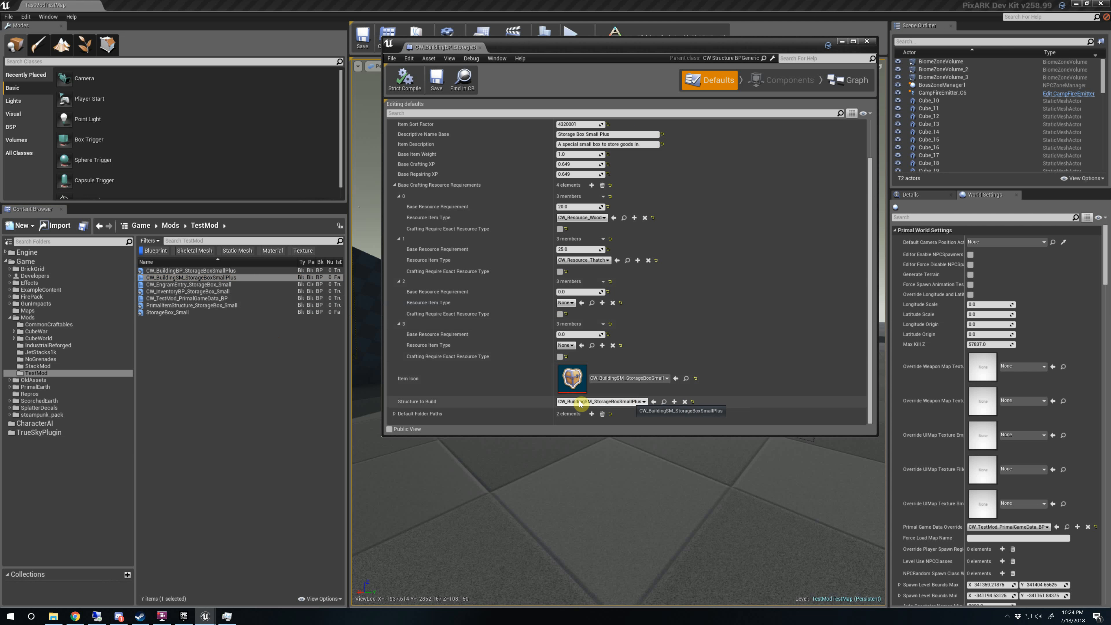
{"action": "scroll", "coordinate": [502, 341], "scroll_direction": "up", "scroll_amount": 3}
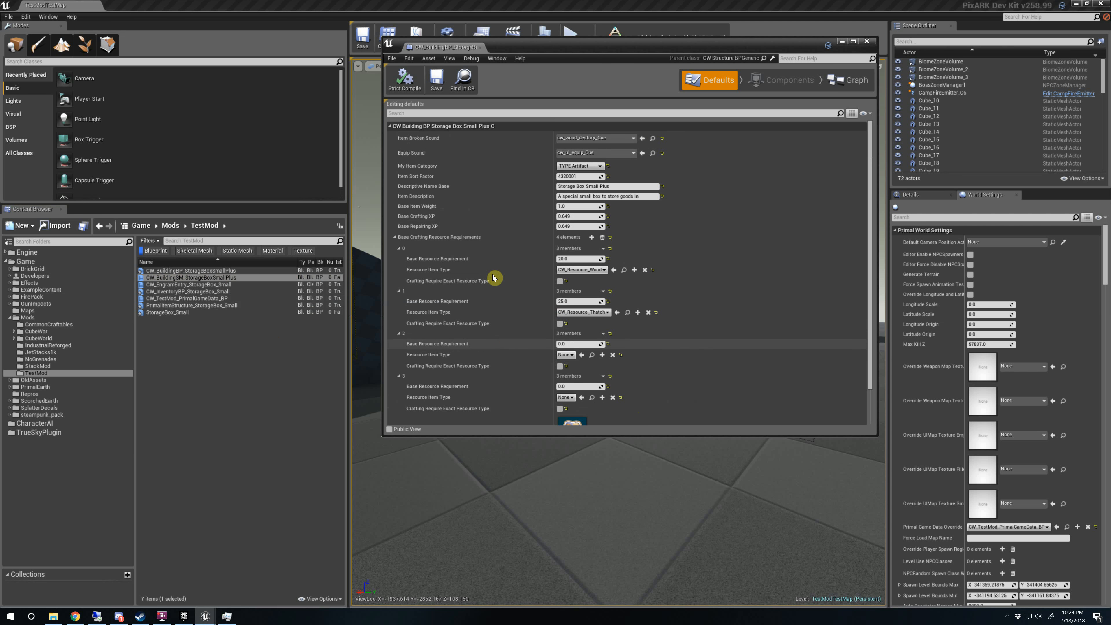
{"action": "left_click", "coordinate": [436, 83]}
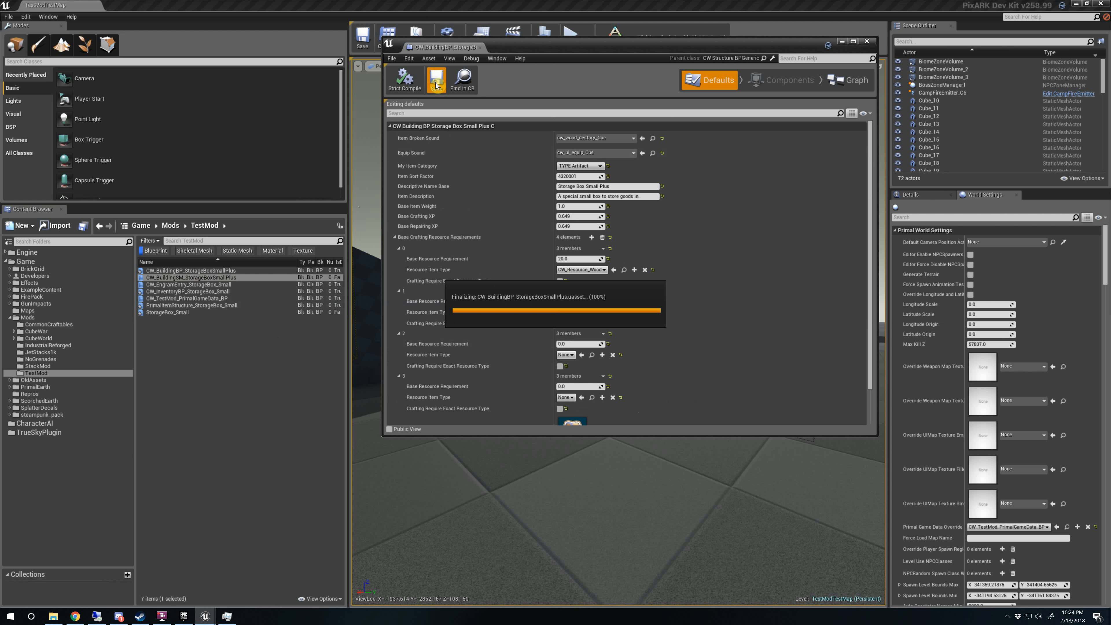
{"action": "left_click", "coordinate": [480, 47]}
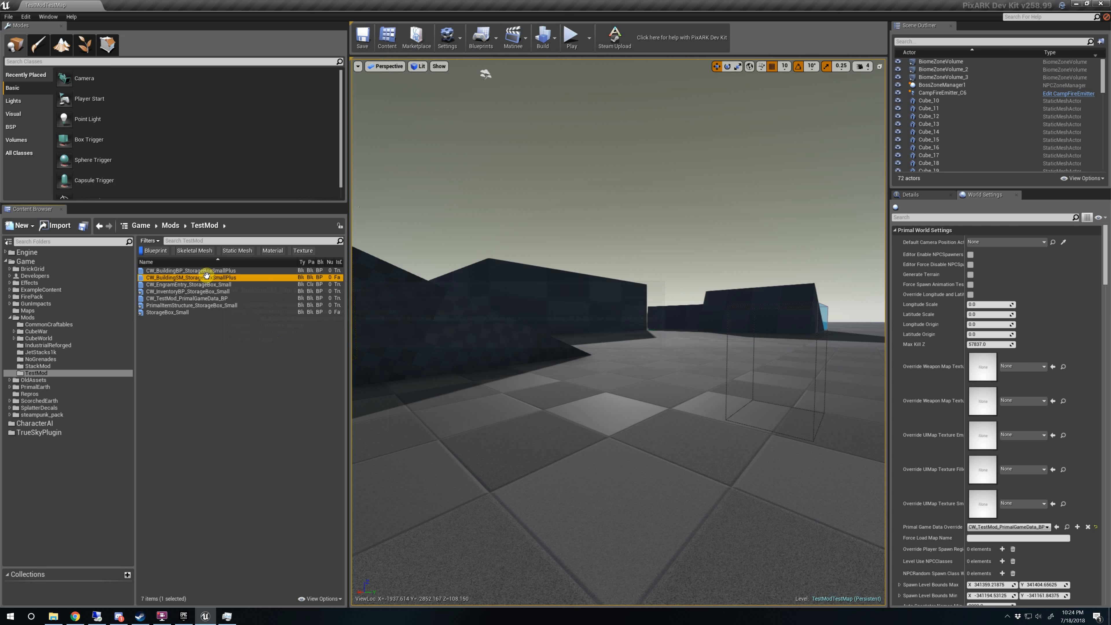
Step: Open CW_BuildingSM_StorageBoxSmallPlus and show only its modified properties
{"action": "double_click", "coordinate": [224, 278]}
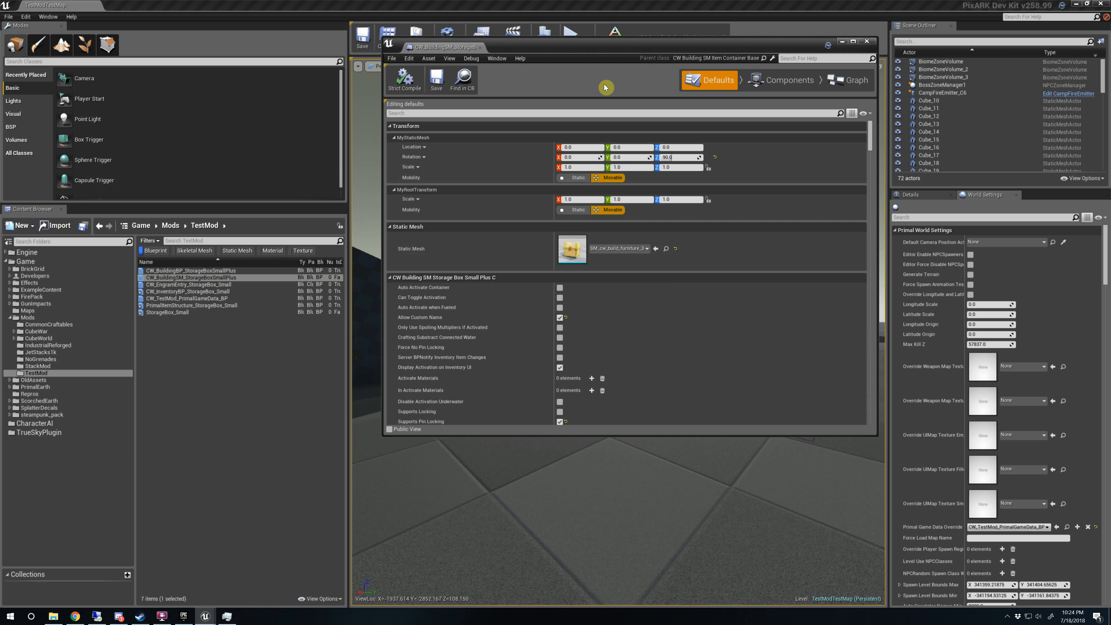
{"action": "left_click", "coordinate": [863, 113]}
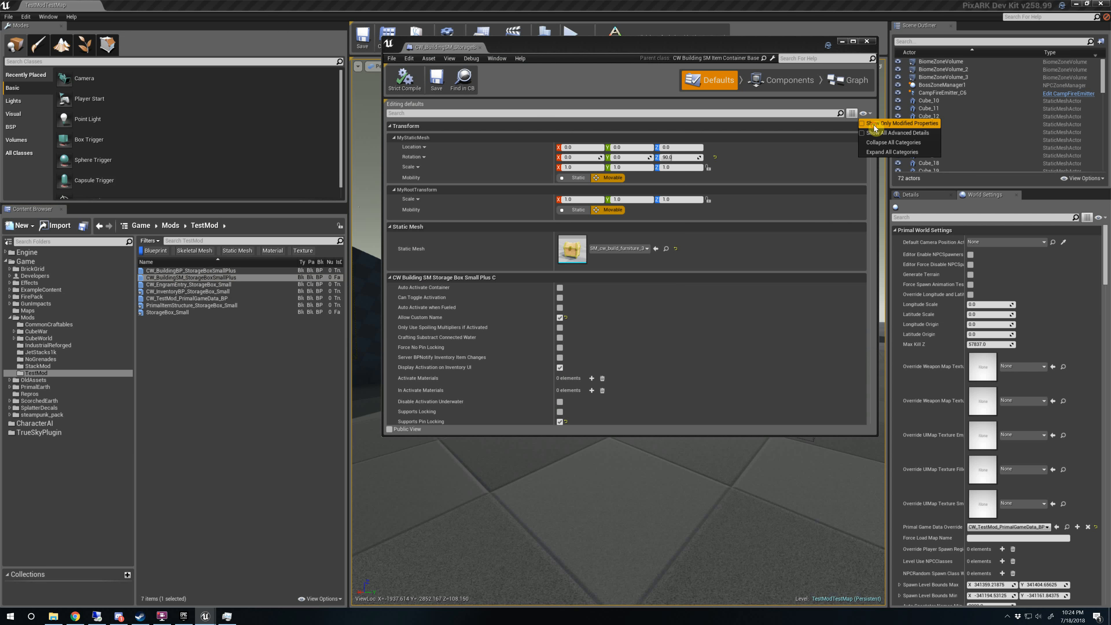
{"action": "left_click", "coordinate": [896, 123]}
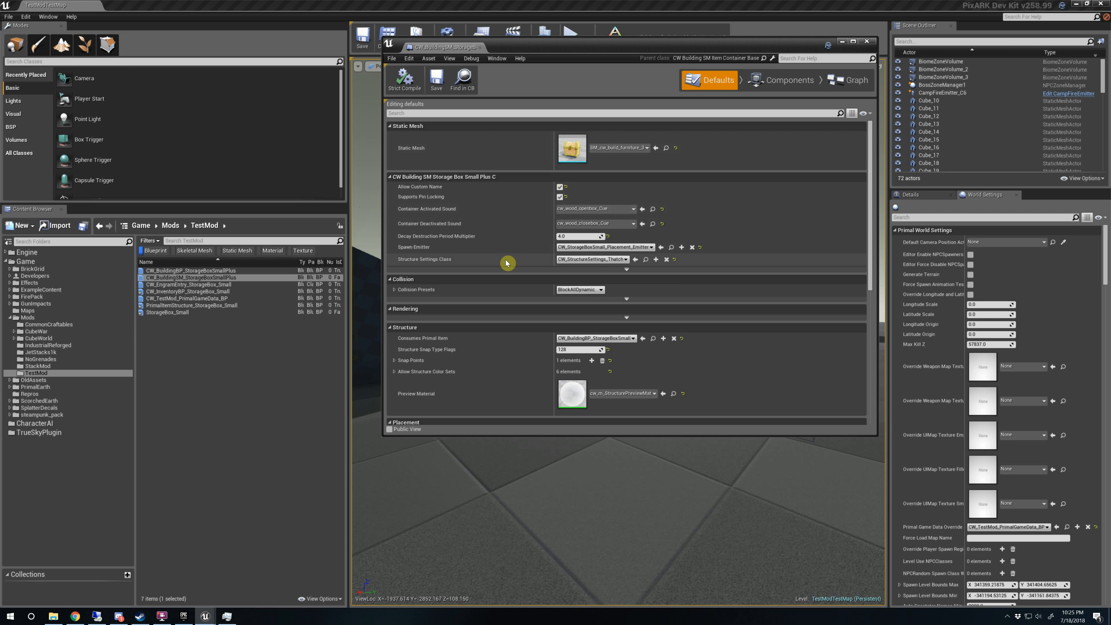
Step: Set the structure's Health to 1000 and its Descriptive Name to StorageBoxSmallPlus, then save the blueprint
{"action": "scroll", "coordinate": [506, 261], "scroll_direction": "down", "scroll_amount": 5}
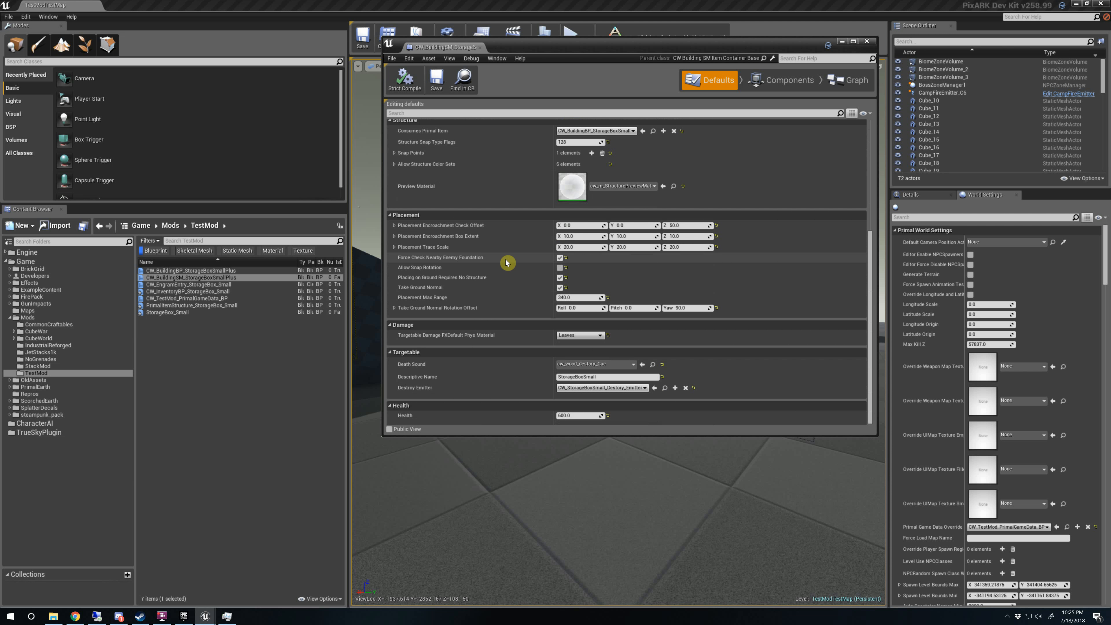
{"action": "left_click", "coordinate": [566, 415]}
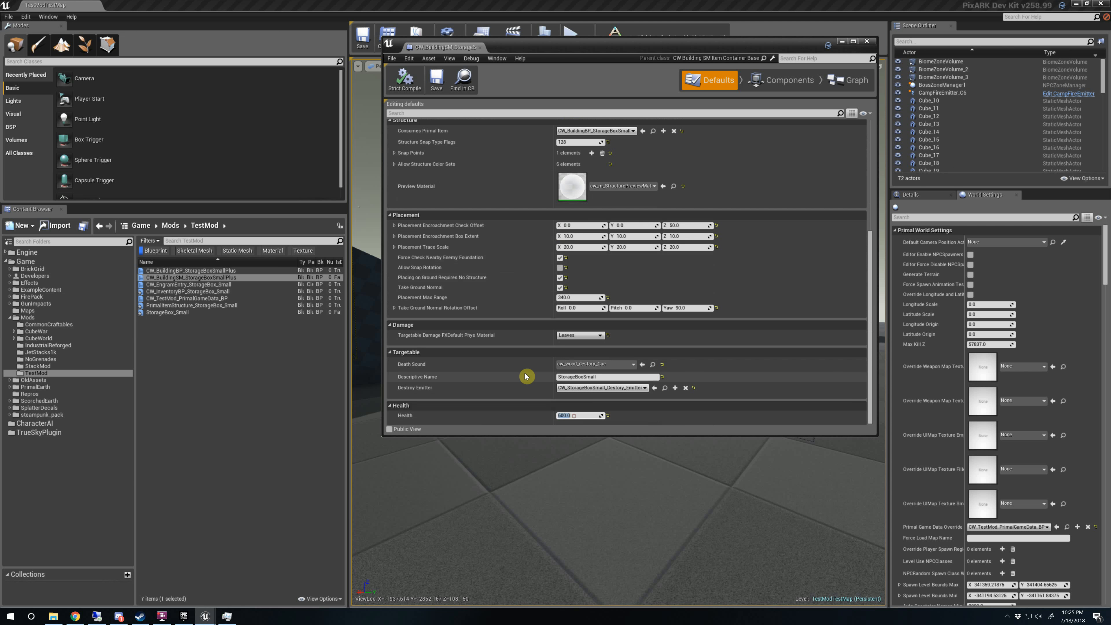
{"action": "type", "text": "10"}
{"action": "key", "text": "Return"}
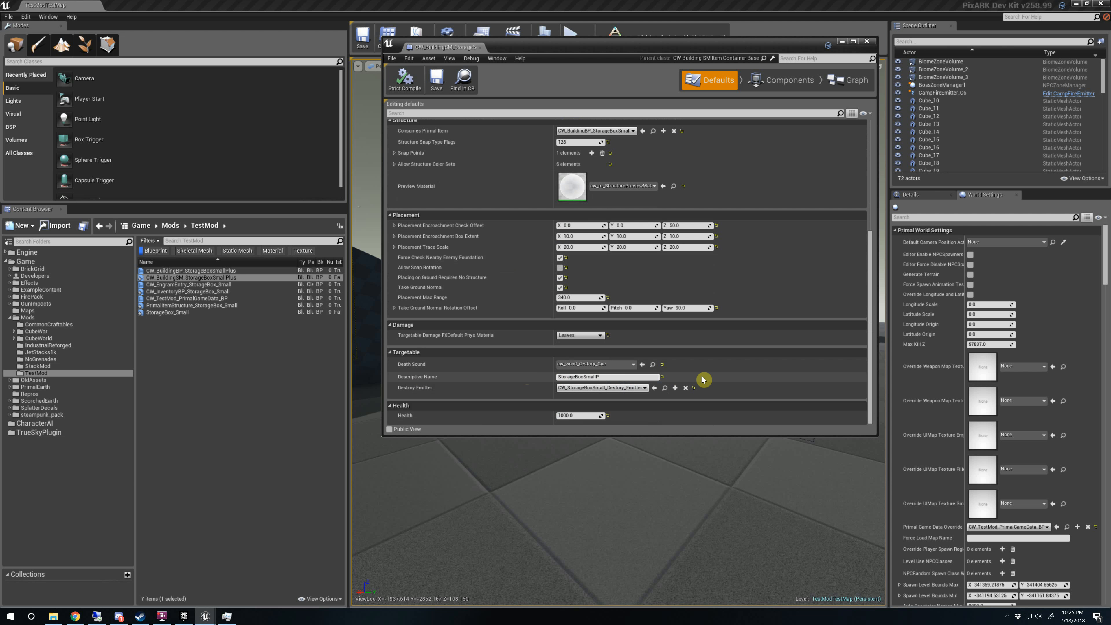
{"action": "type", "text": "lus"}
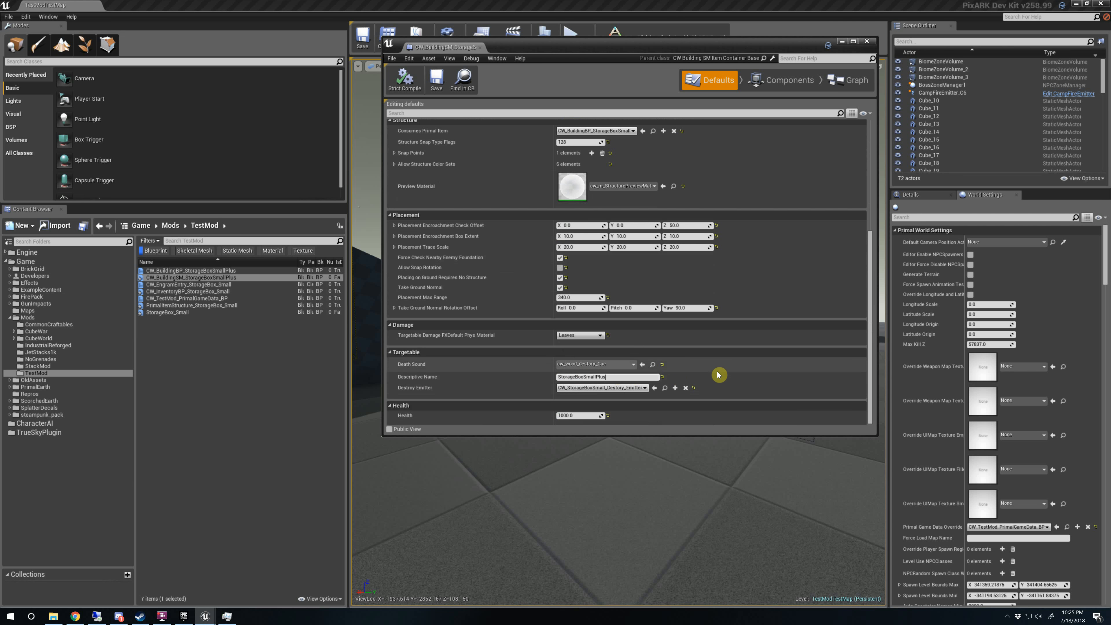
{"action": "scroll", "coordinate": [718, 374], "scroll_direction": "up", "scroll_amount": 4}
{"action": "scroll", "coordinate": [719, 374], "scroll_direction": "up", "scroll_amount": 6}
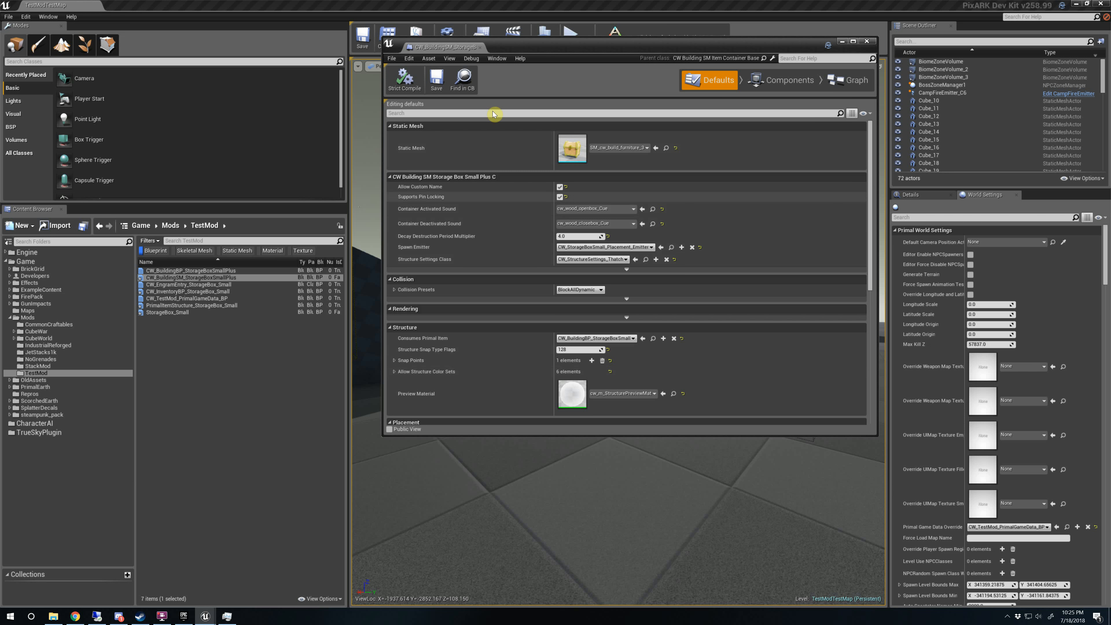
{"action": "left_click", "coordinate": [436, 82]}
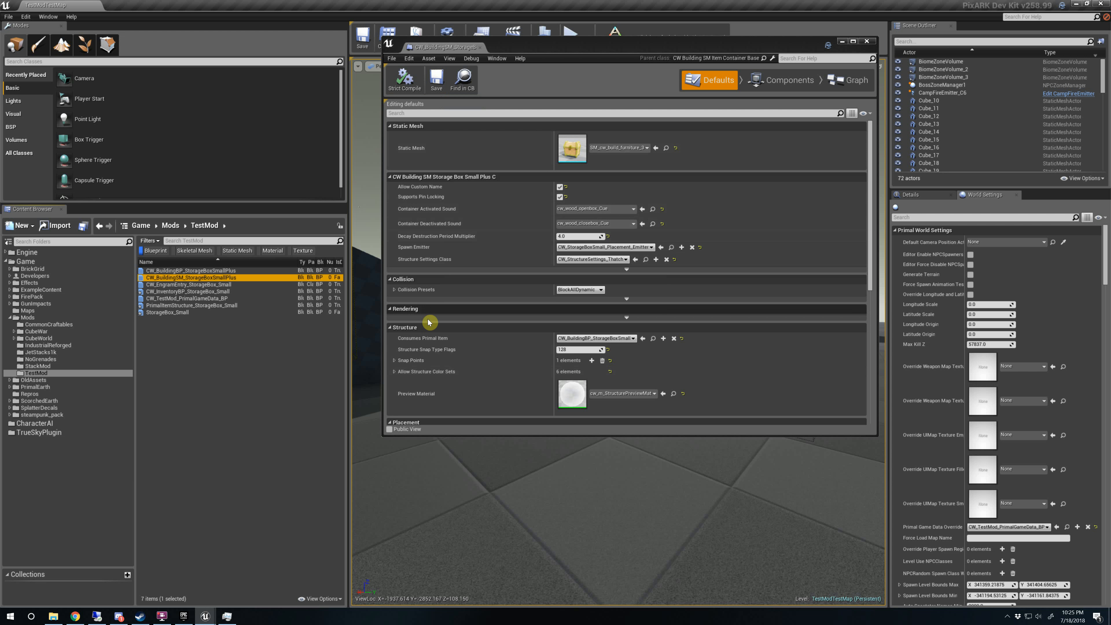
Step: Assign CW_BuildingBP_StorageBoxSmallPlus as the structure's Consumes Primal Item and save the blueprint
{"action": "left_click", "coordinate": [421, 336]}
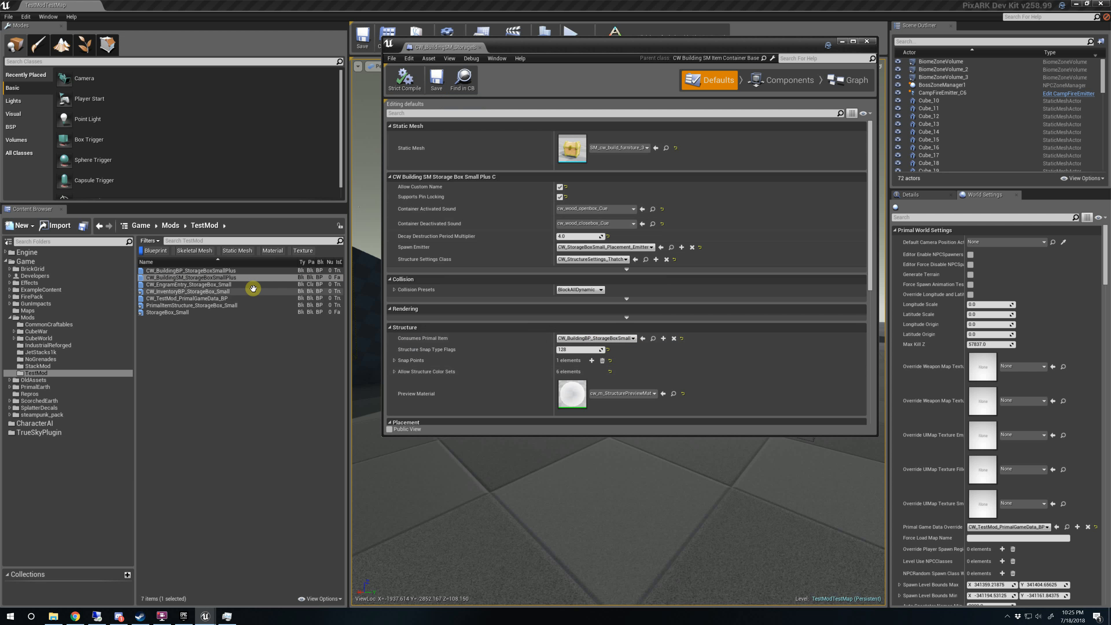
{"action": "left_click", "coordinate": [181, 269]}
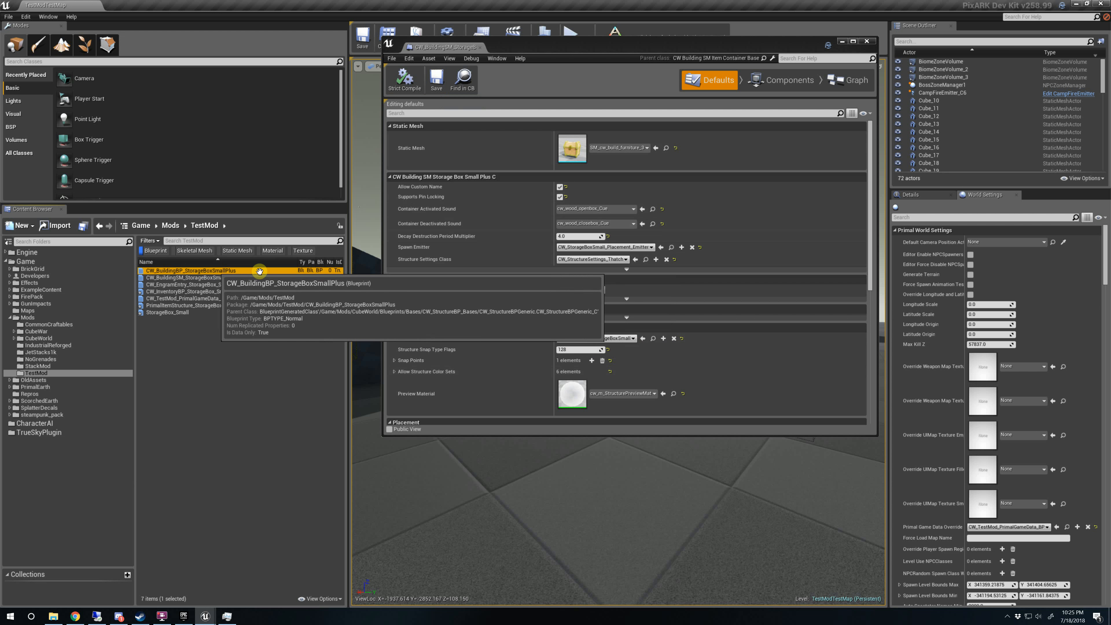
{"action": "left_click", "coordinate": [643, 338]}
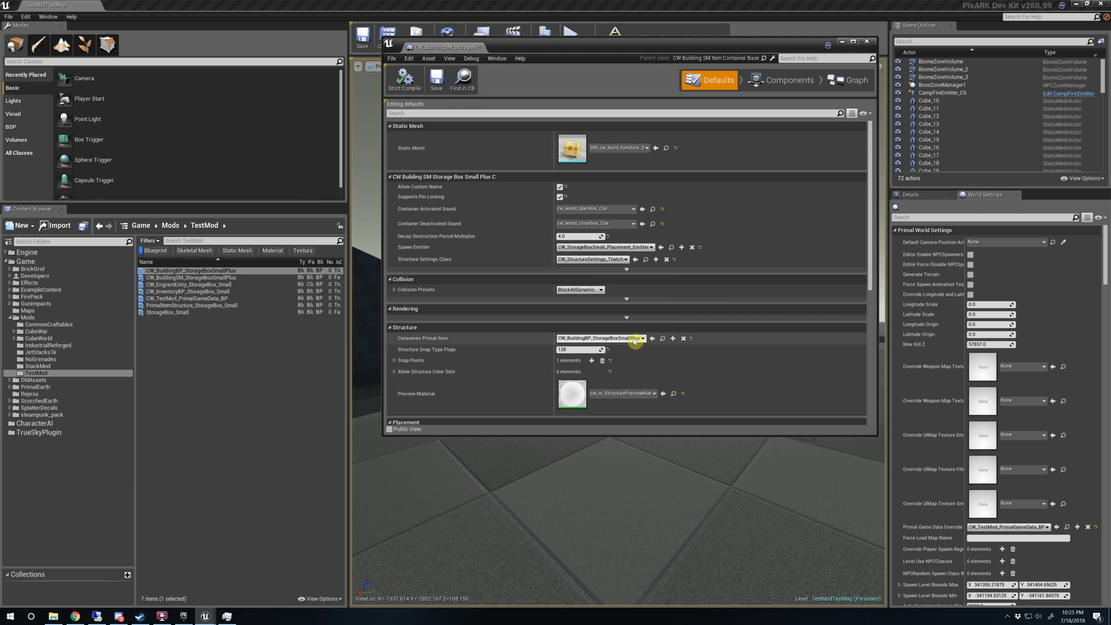
{"action": "scroll", "coordinate": [525, 336], "scroll_direction": "down", "scroll_amount": 2}
{"action": "scroll", "coordinate": [526, 337], "scroll_direction": "down", "scroll_amount": 8}
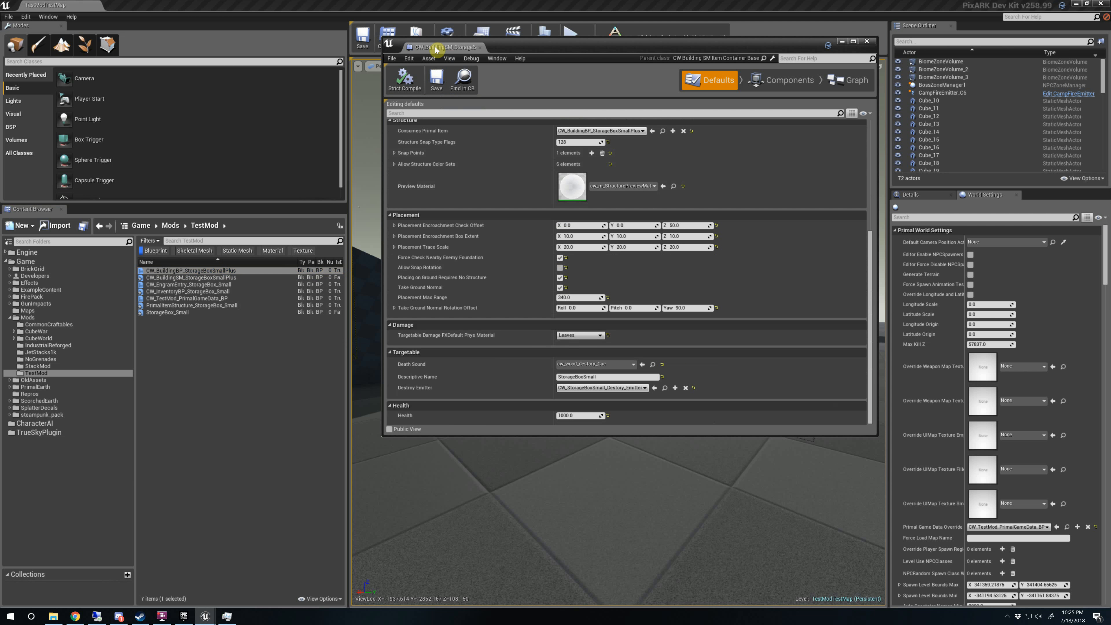
{"action": "left_click", "coordinate": [437, 78]}
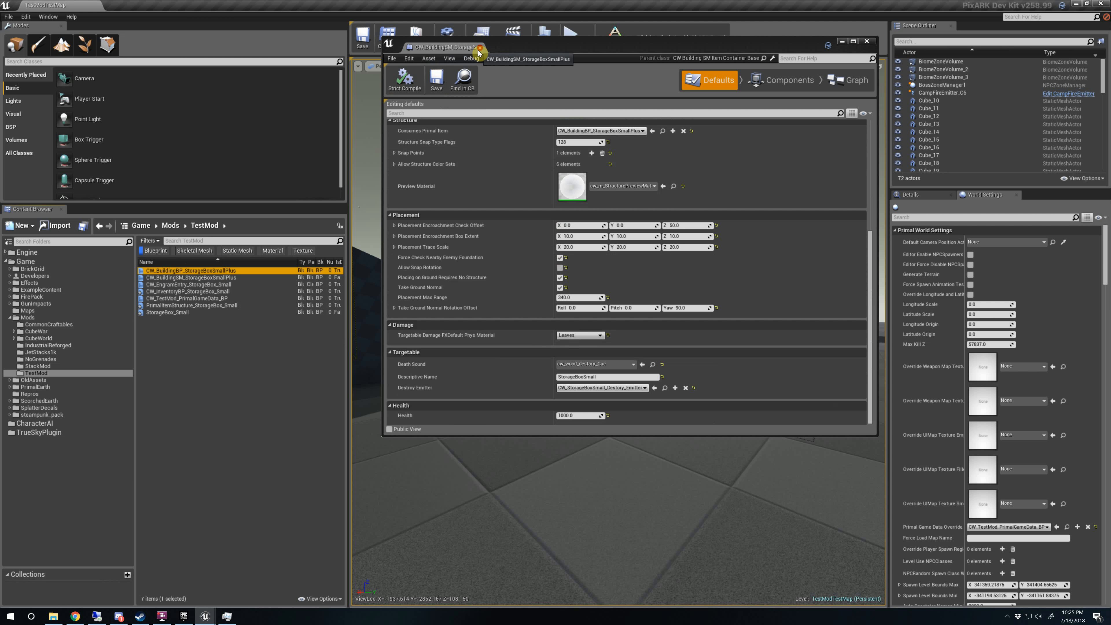
Step: Delete the PrimalInventoryBP_StorageBox_Small inventory component from the CW_BuildingSM_StorageBoxSmallPlus blueprint
{"action": "left_click", "coordinate": [794, 83]}
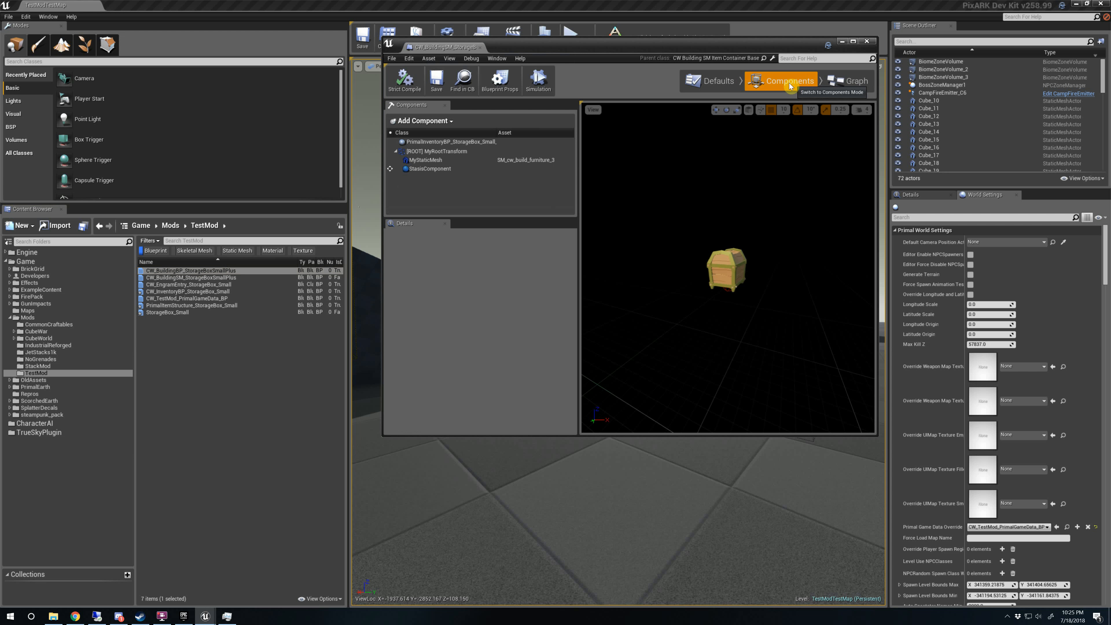
{"action": "left_click", "coordinate": [461, 143]}
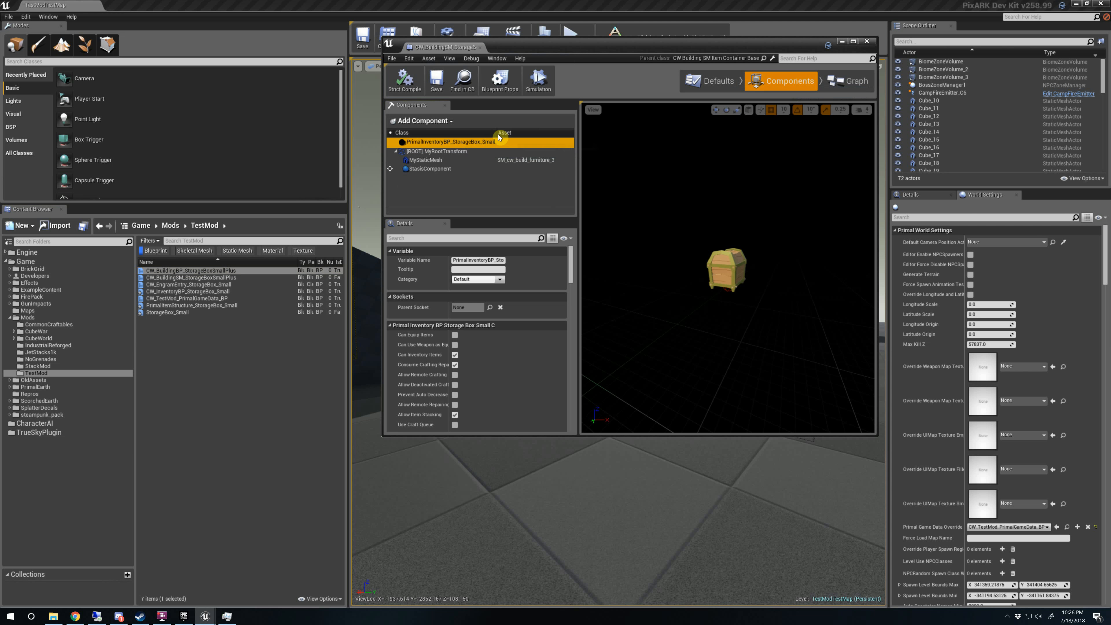
{"action": "left_click_drag", "start_coordinate": [497, 132], "coordinate": [524, 132]}
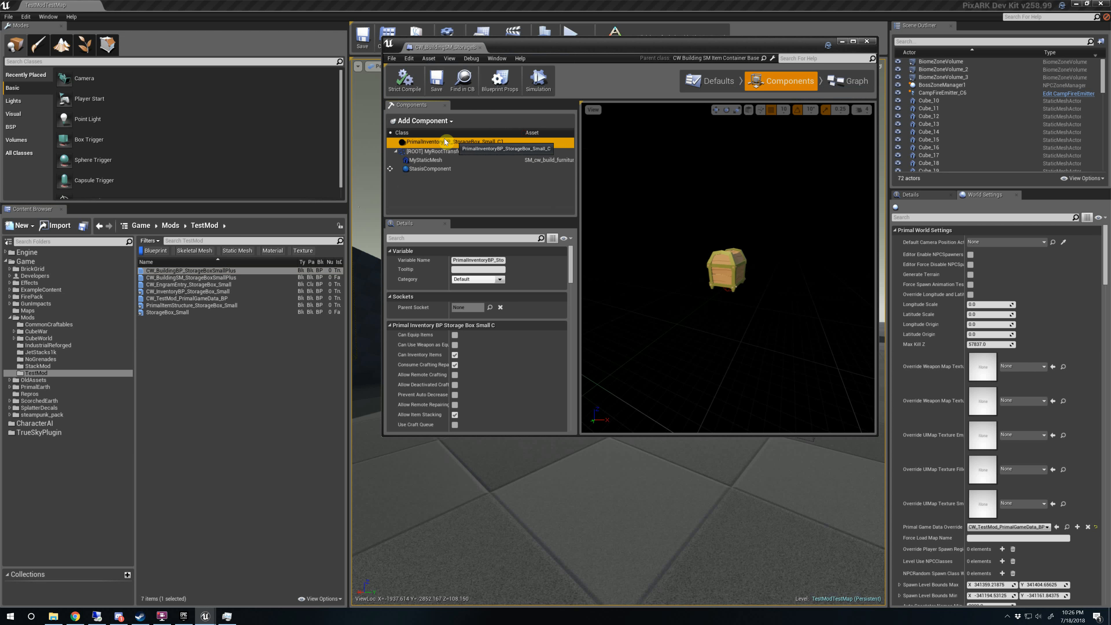
{"action": "right_click", "coordinate": [439, 145]}
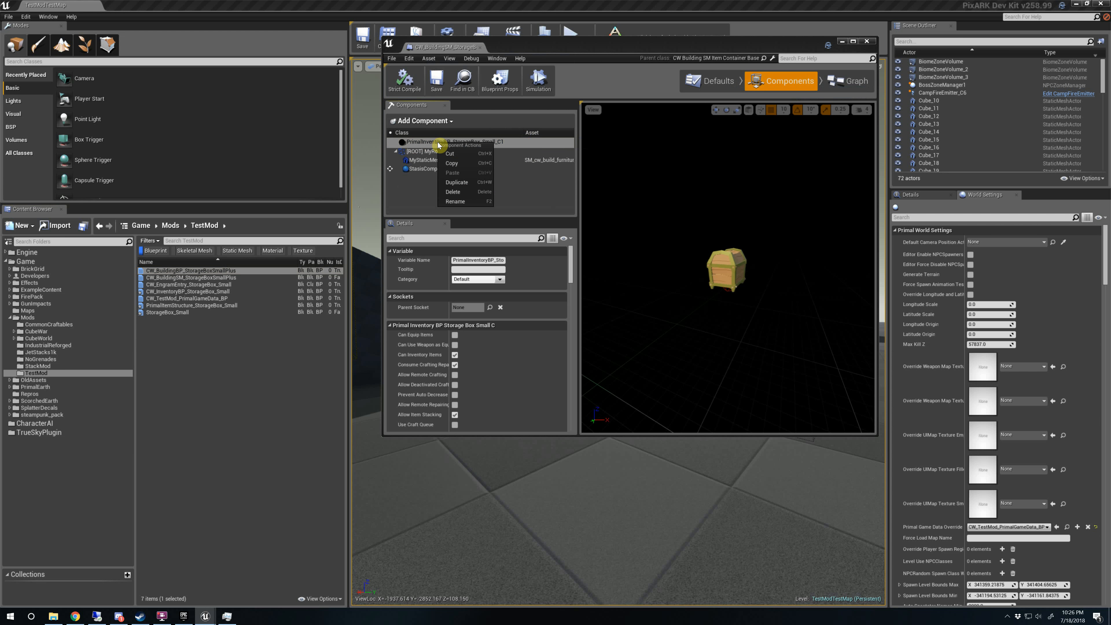
{"action": "left_click", "coordinate": [464, 193]}
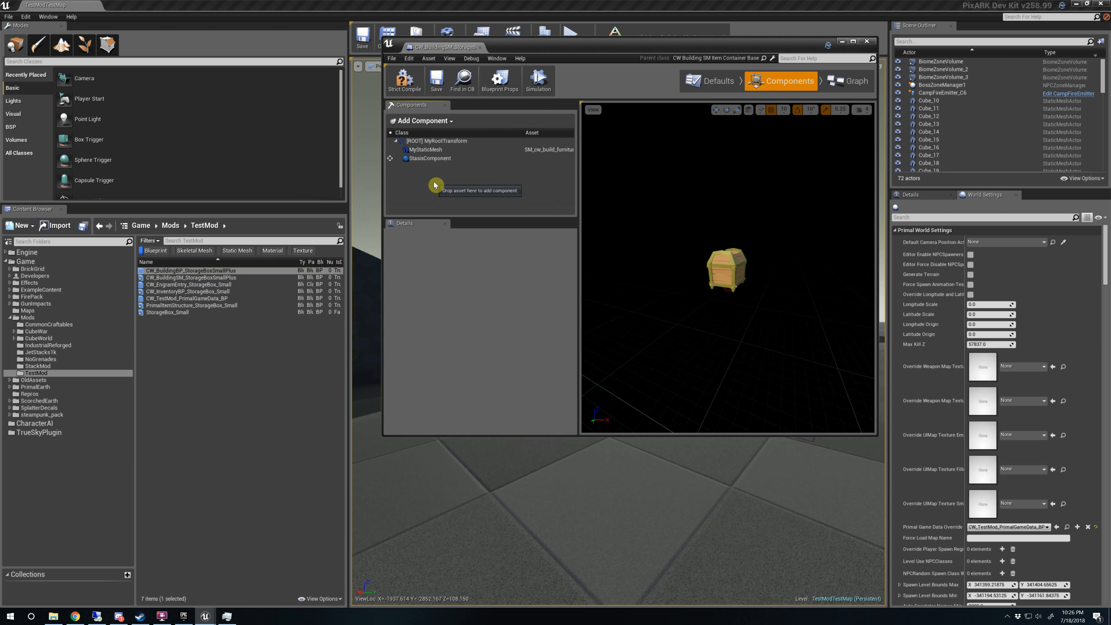
Step: Rename the CW_InventoryBP_StorageBox_Small blueprint in the TestMod folder as CW_InventoryBP_StorageBox_Small_Plus
{"action": "left_click", "coordinate": [427, 123]}
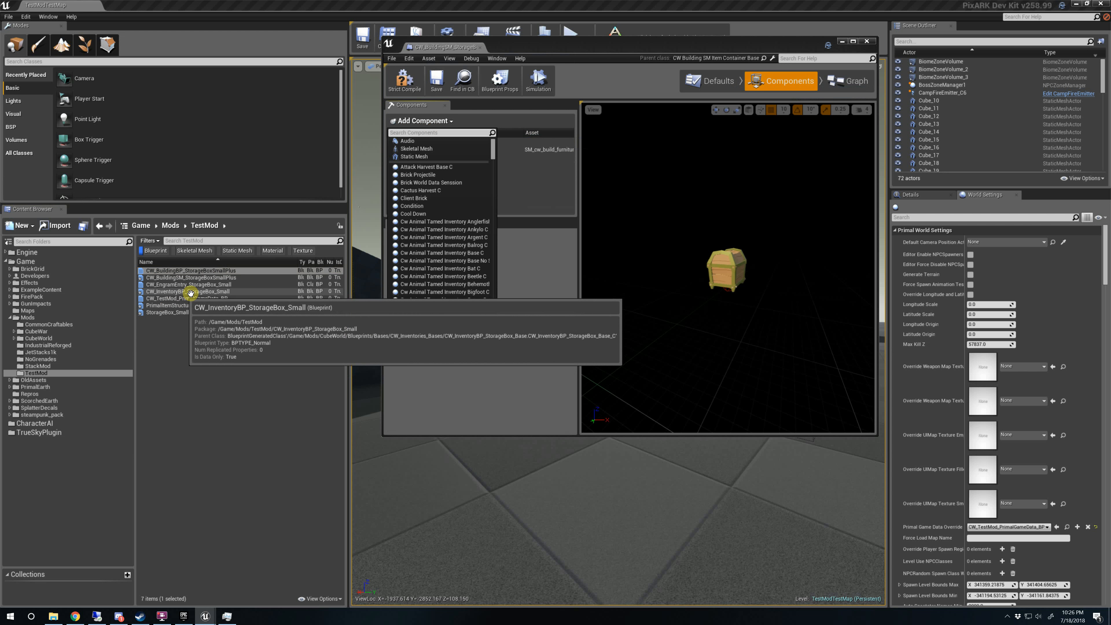
{"action": "left_click", "coordinate": [212, 292]}
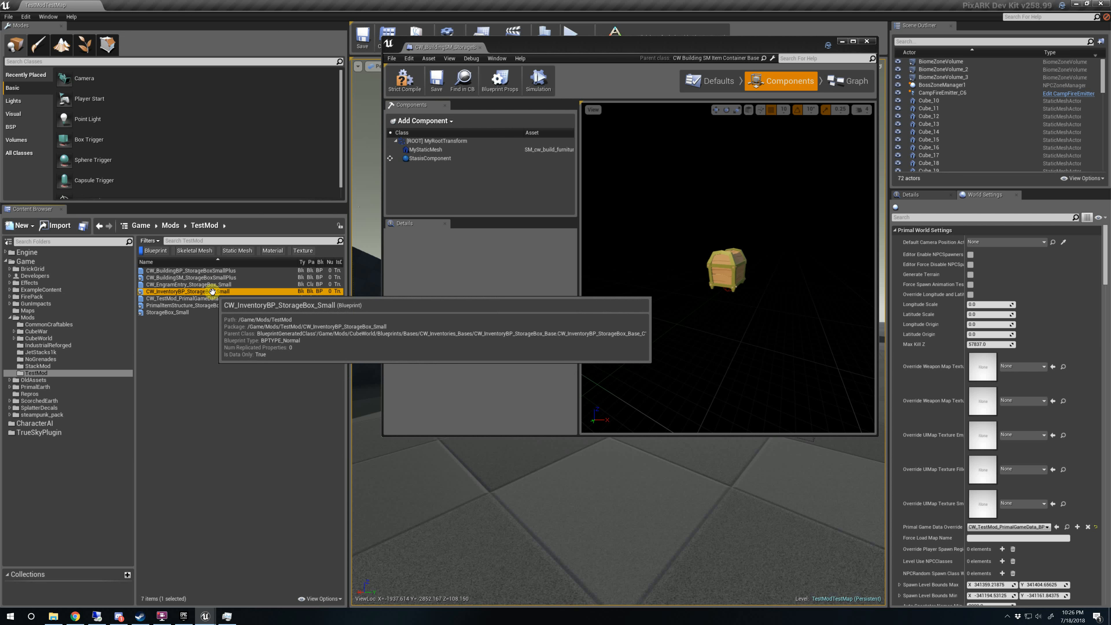
{"action": "key", "text": "F2"}
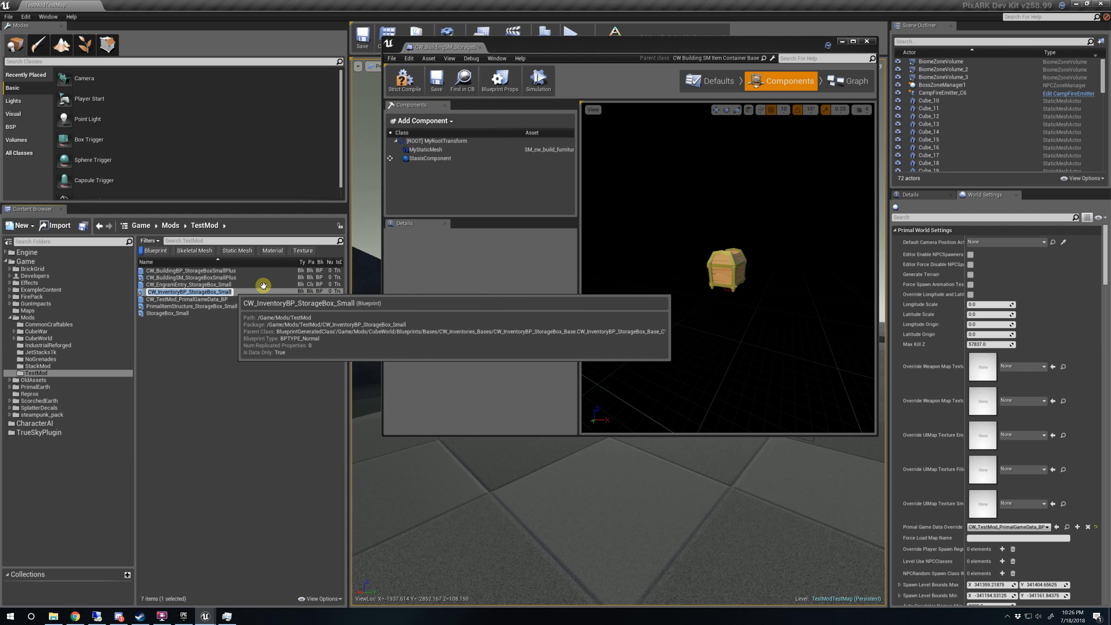
{"action": "key", "text": "End"}
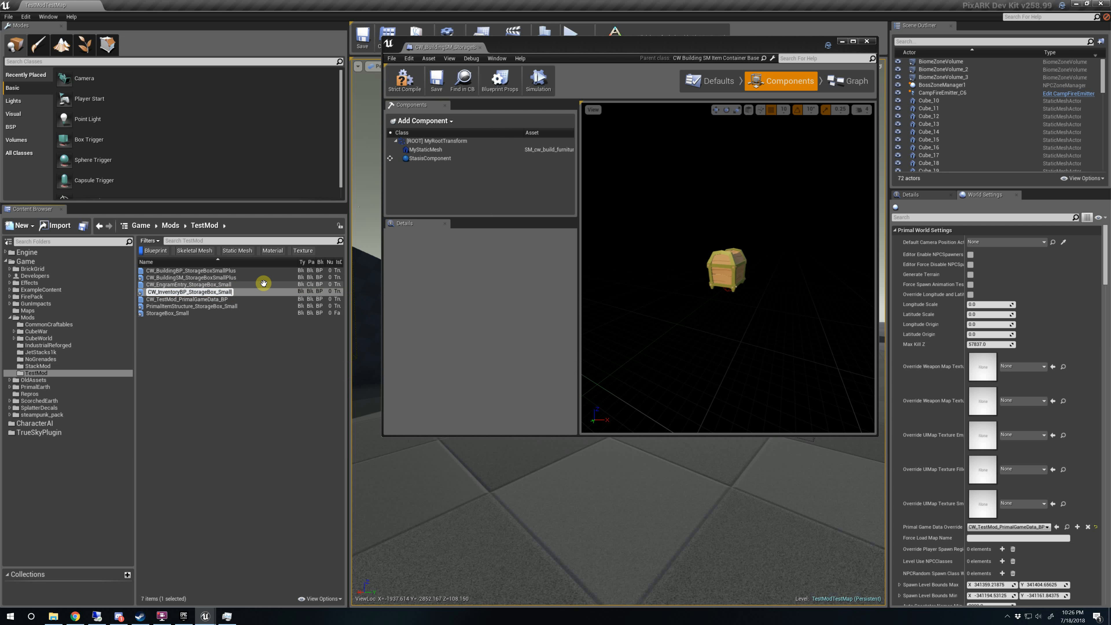
{"action": "type", "text": "_Plus"}
{"action": "key", "text": "Return"}
Step: Add CW_InventoryBP_StorageBox_Small_Plus as a component of the storage box structure, then save and compile the blueprint
{"action": "left_click", "coordinate": [431, 120]}
{"action": "type", "text": "plus"}
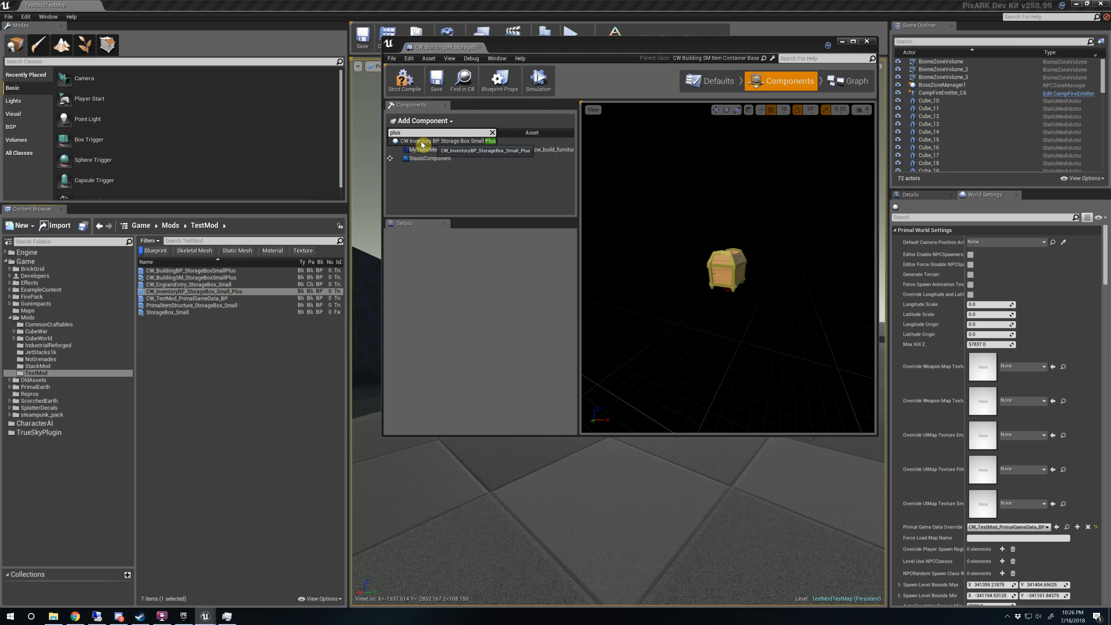
{"action": "left_click", "coordinate": [448, 141]}
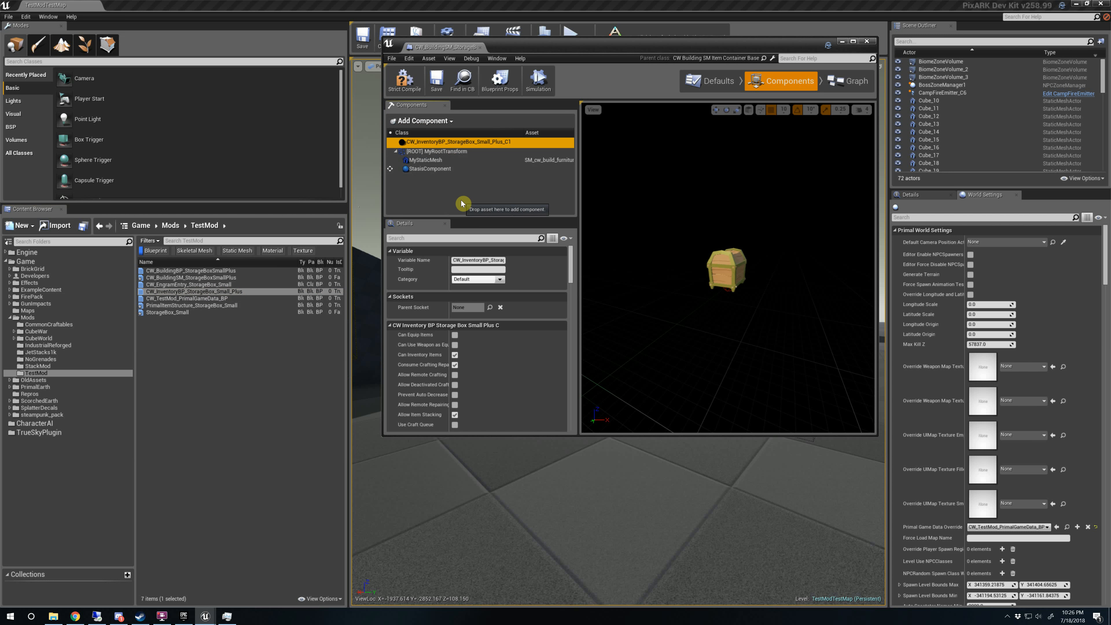
{"action": "right_click_drag", "start_coordinate": [717, 280], "coordinate": [779, 276]}
{"action": "key", "text": "w"}
{"action": "key", "text": "s"}
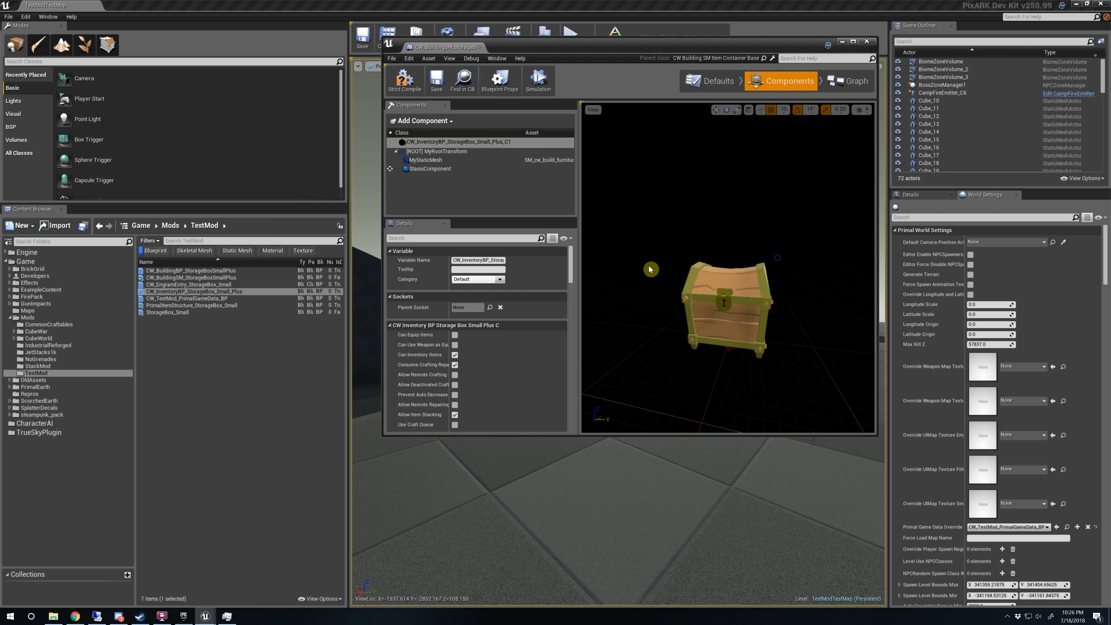
{"action": "left_click", "coordinate": [435, 80]}
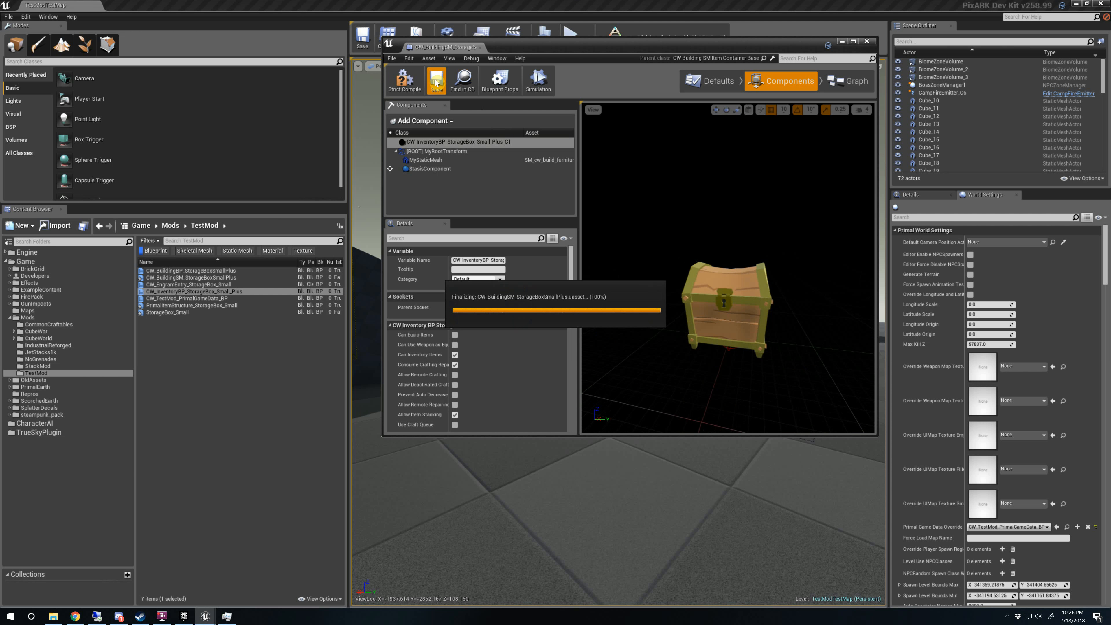
{"action": "left_click", "coordinate": [409, 83]}
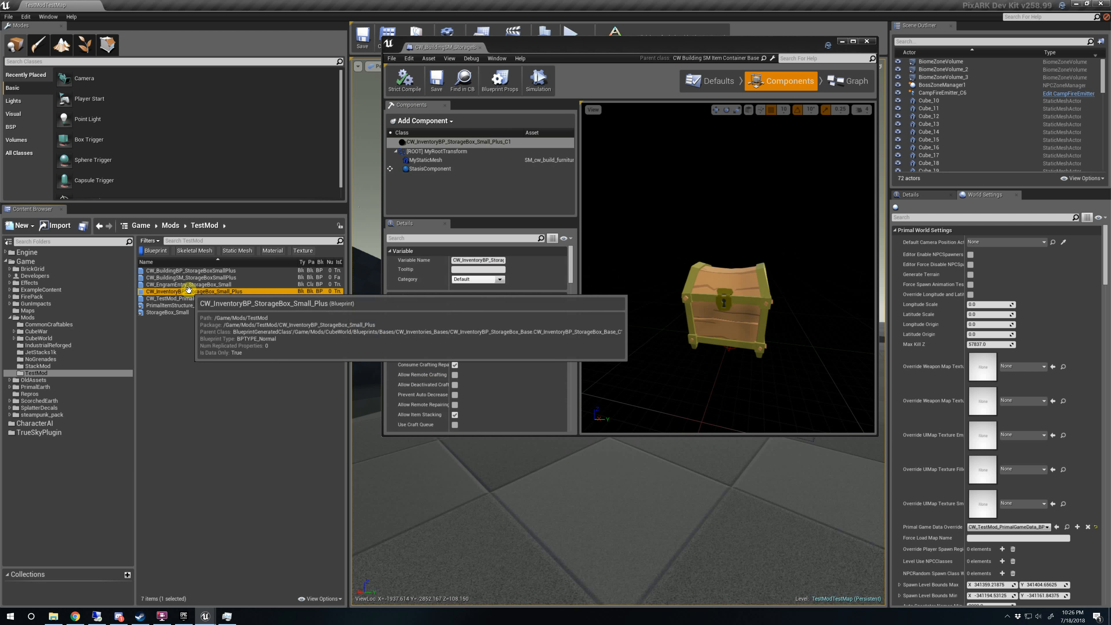
Step: Open the CW_InventoryBP_StorageBox_Small_Plus blueprint and show only its modified properties
{"action": "left_click", "coordinate": [190, 291]}
{"action": "double_click", "coordinate": [191, 292]}
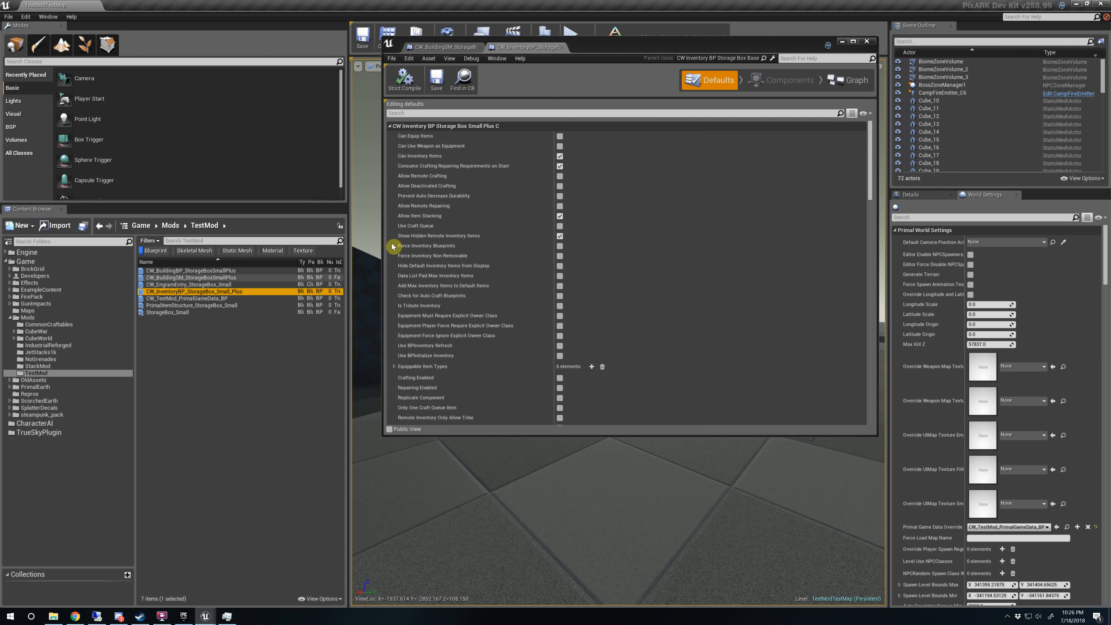
{"action": "left_click", "coordinate": [862, 114]}
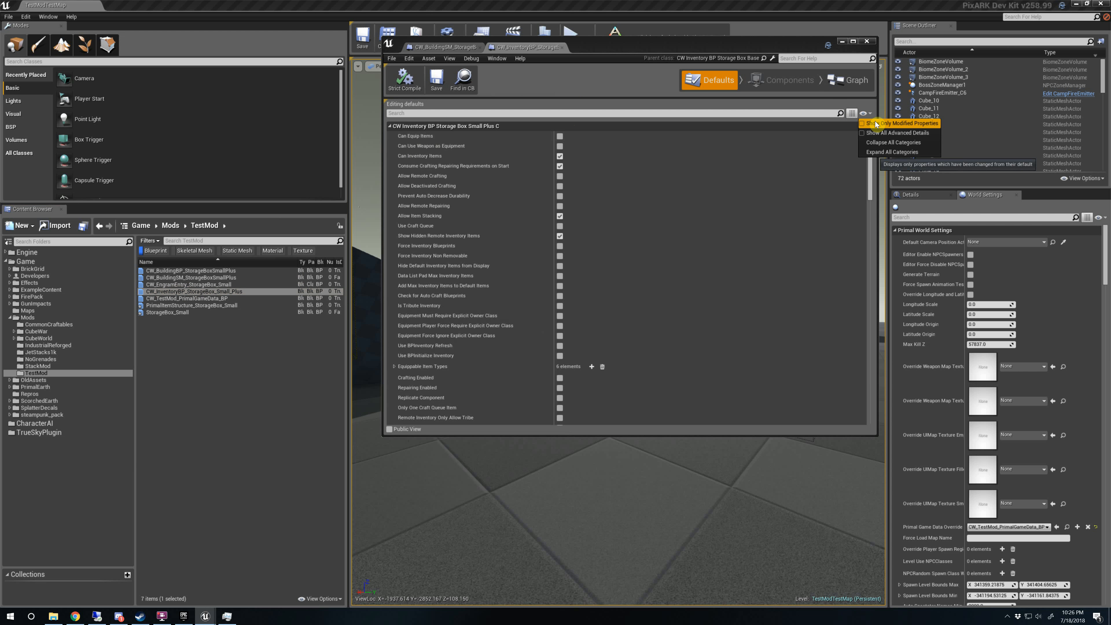
{"action": "left_click", "coordinate": [901, 123]}
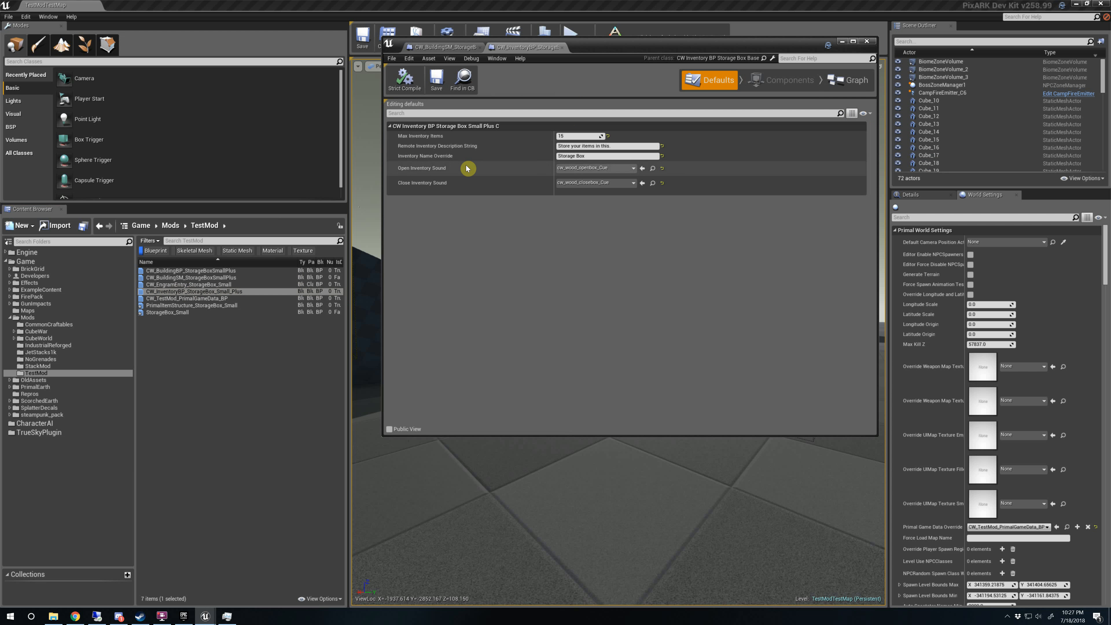
Step: Set Max Inventory Items to 30 and Inventory Name Override to Storage Box Plus, then save and close the open blueprints
{"action": "left_click", "coordinate": [576, 136]}
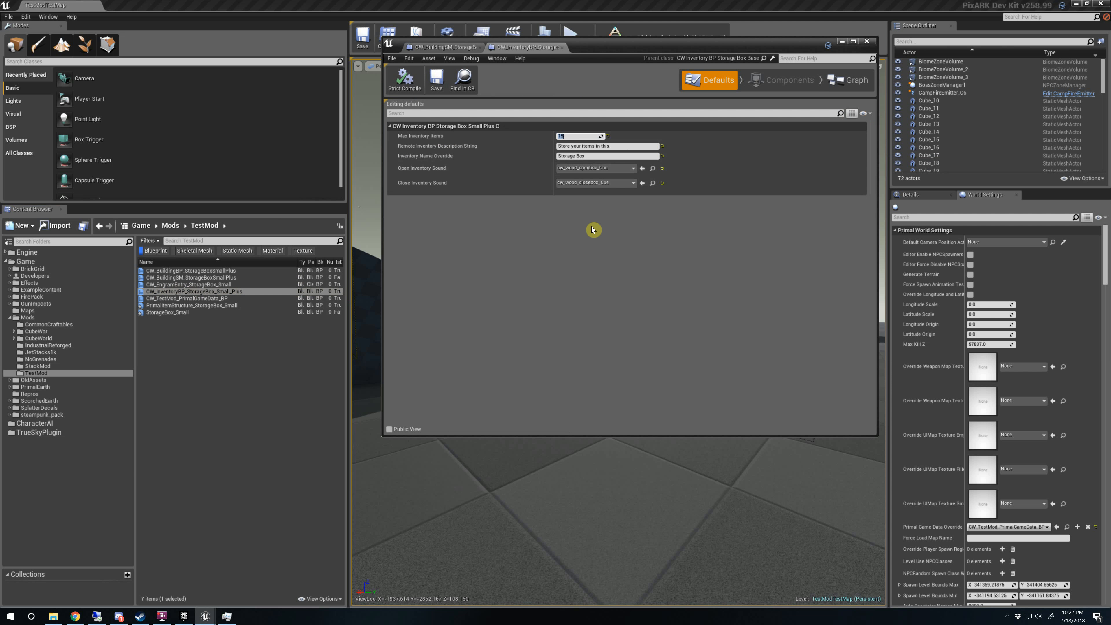
{"action": "key", "text": "Return"}
{"action": "left_click", "coordinate": [591, 156]}
{"action": "left_click", "coordinate": [436, 83]}
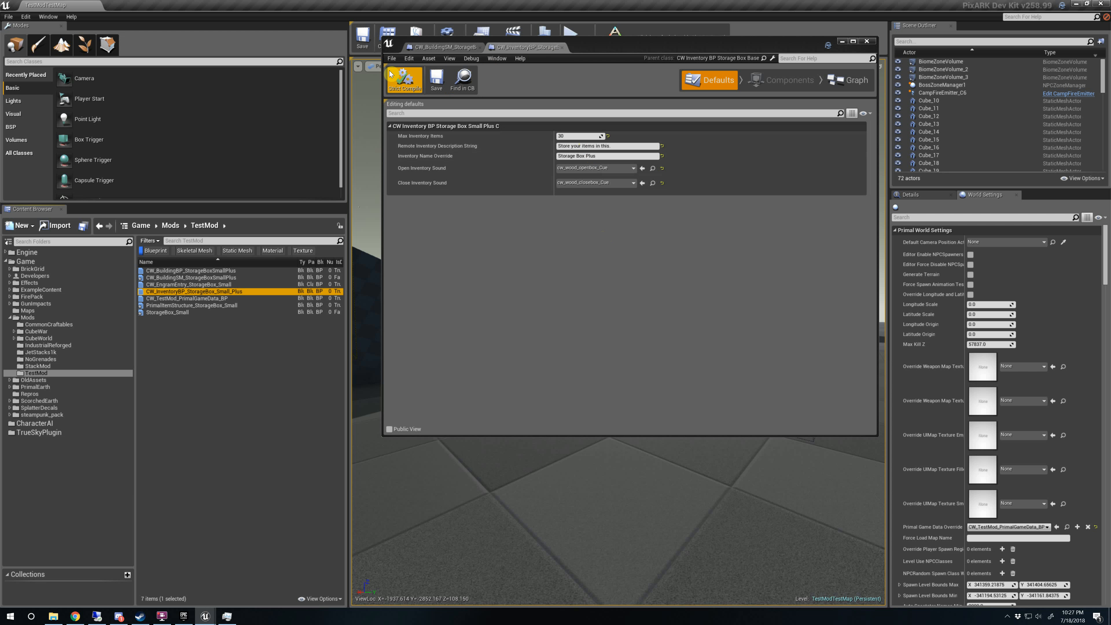
{"action": "left_click", "coordinate": [562, 46]}
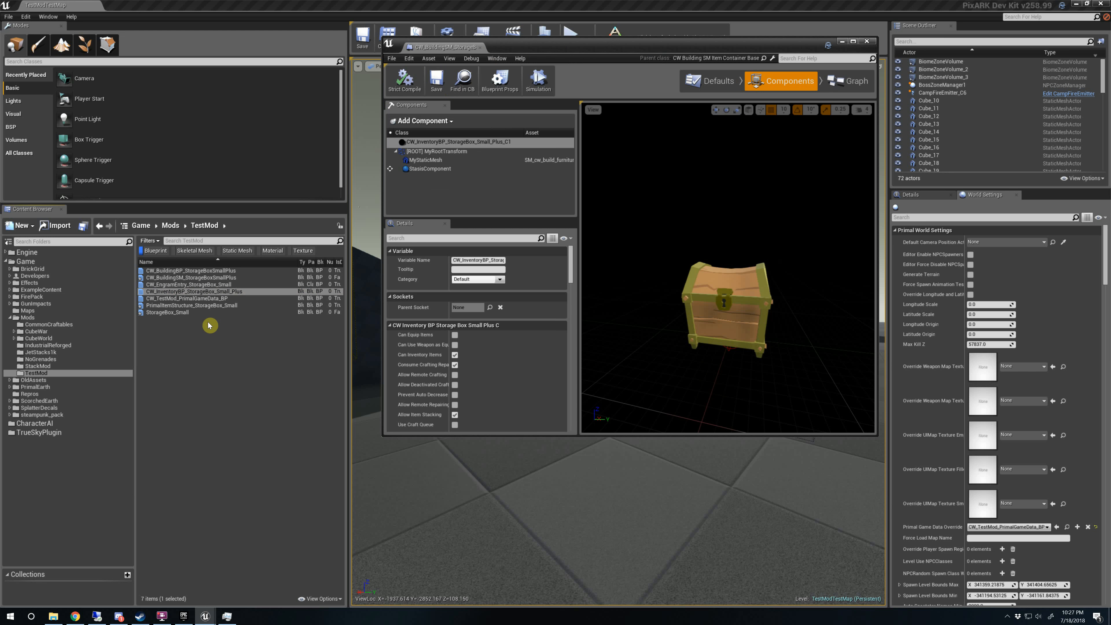
{"action": "left_click", "coordinate": [480, 47]}
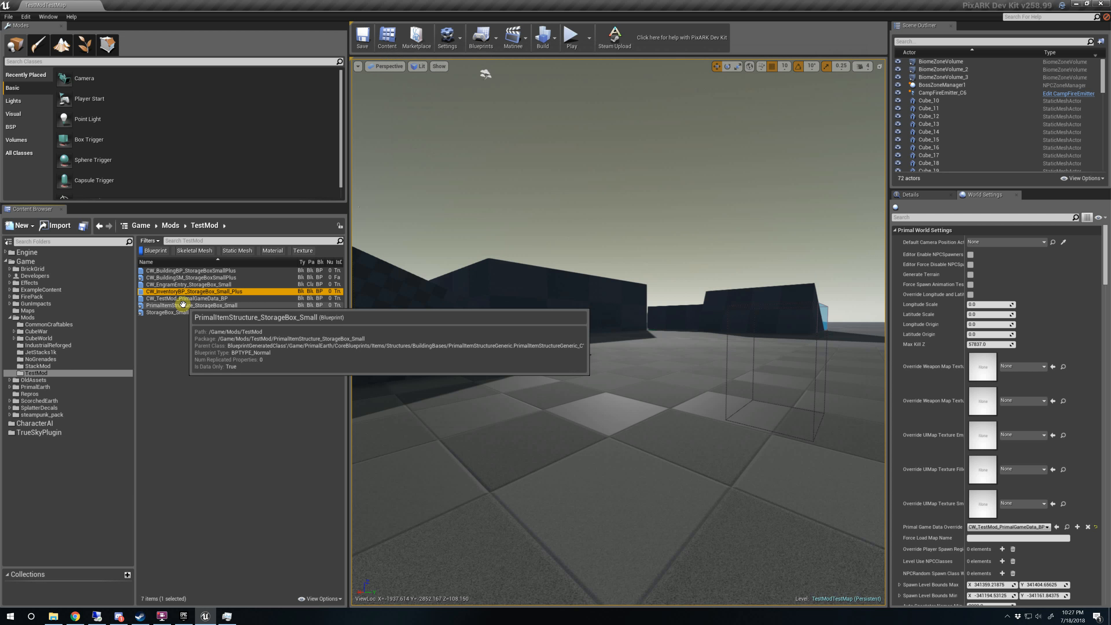
Step: Rename the CW_EngramEntry_StorageBox_Small blueprint as CW_EngramEntry_StorageBox_SmallPlus
{"action": "left_click", "coordinate": [227, 284]}
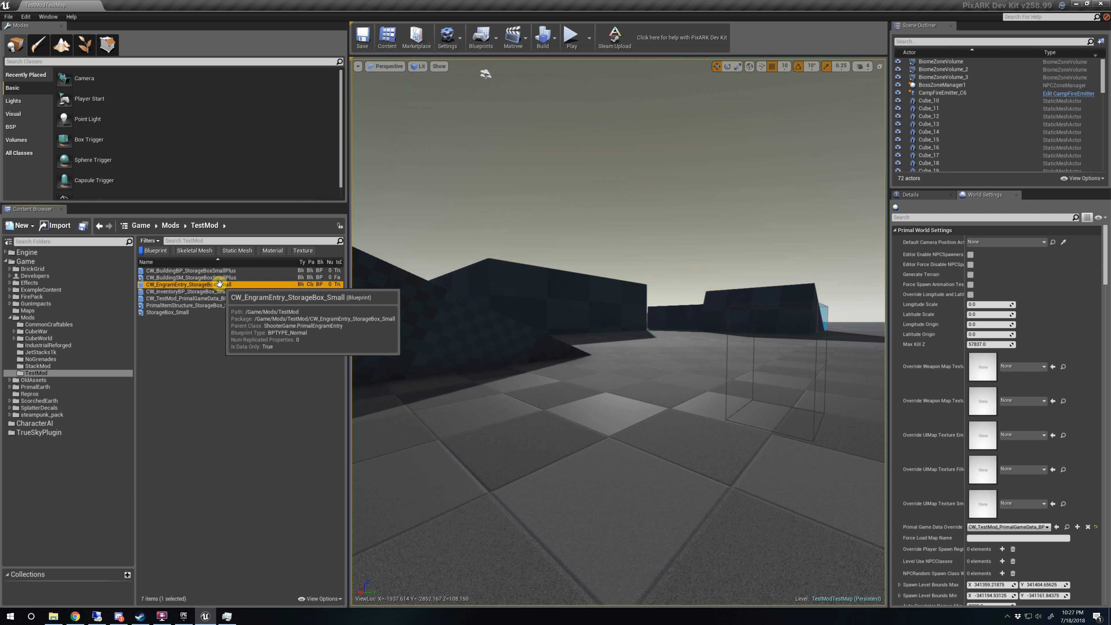
{"action": "left_click", "coordinate": [228, 284]}
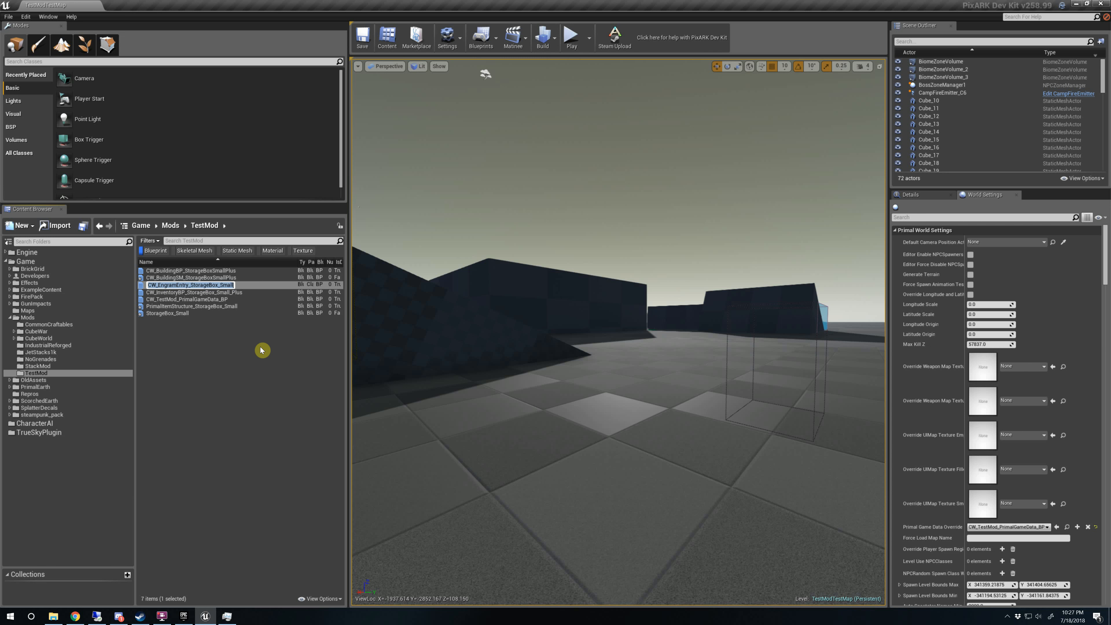
{"action": "key", "text": "End"}
{"action": "type", "text": "Plus"}
{"action": "key", "text": "Return"}
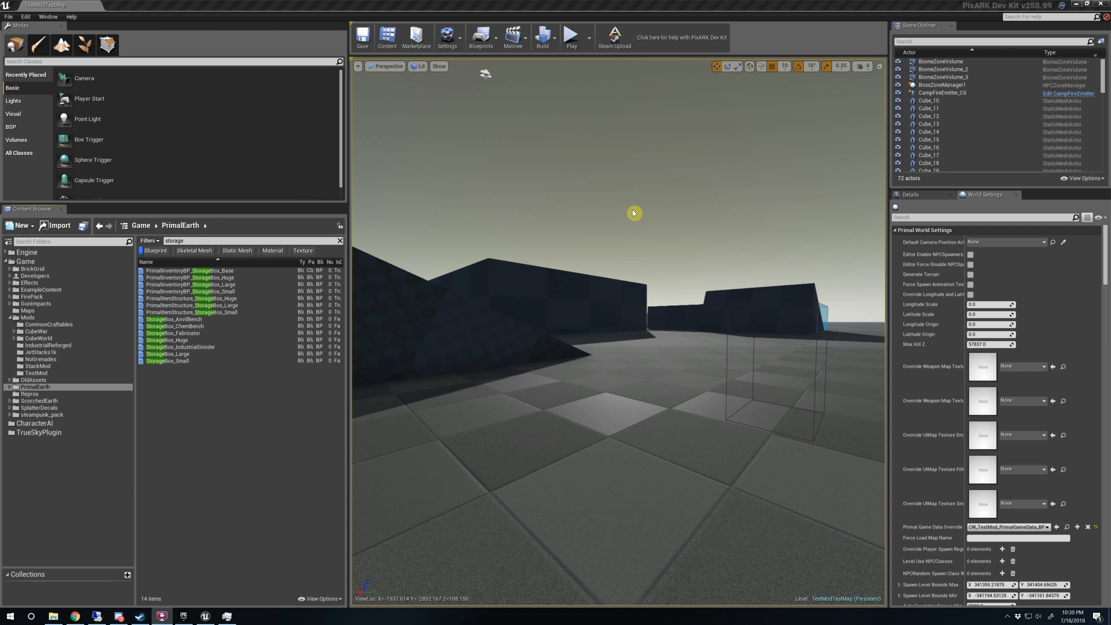
Step: Delete the leftover StorageBox_Small and PrimalItemStructure_StorageBox_Small blueprints from the TestMod folder and clear the asset search
{"action": "left_click", "coordinate": [226, 420]}
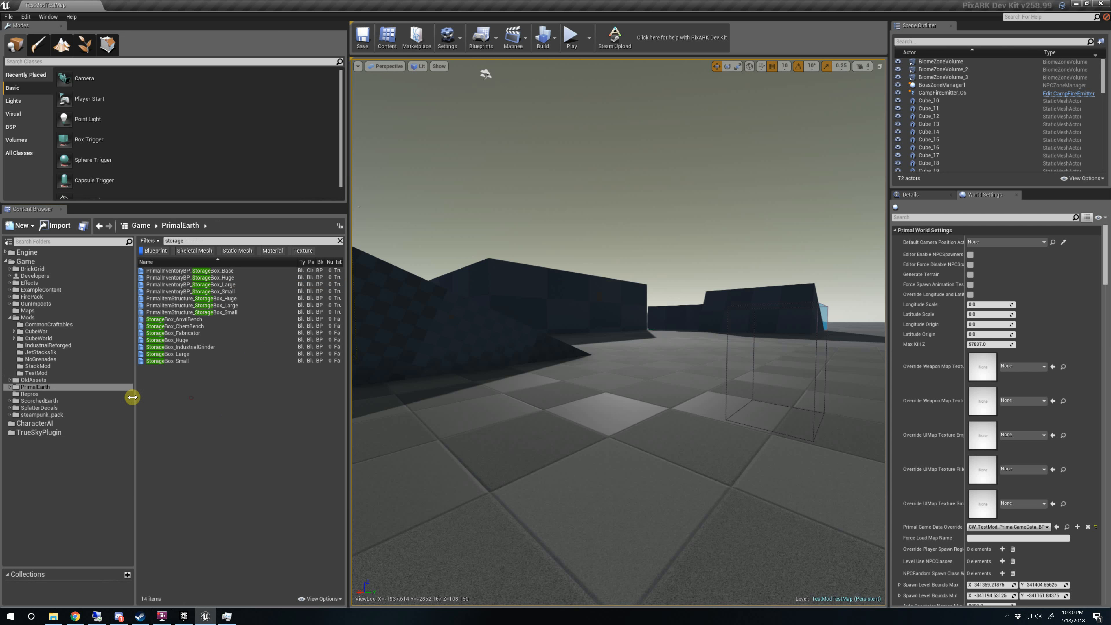
{"action": "left_click", "coordinate": [42, 372]}
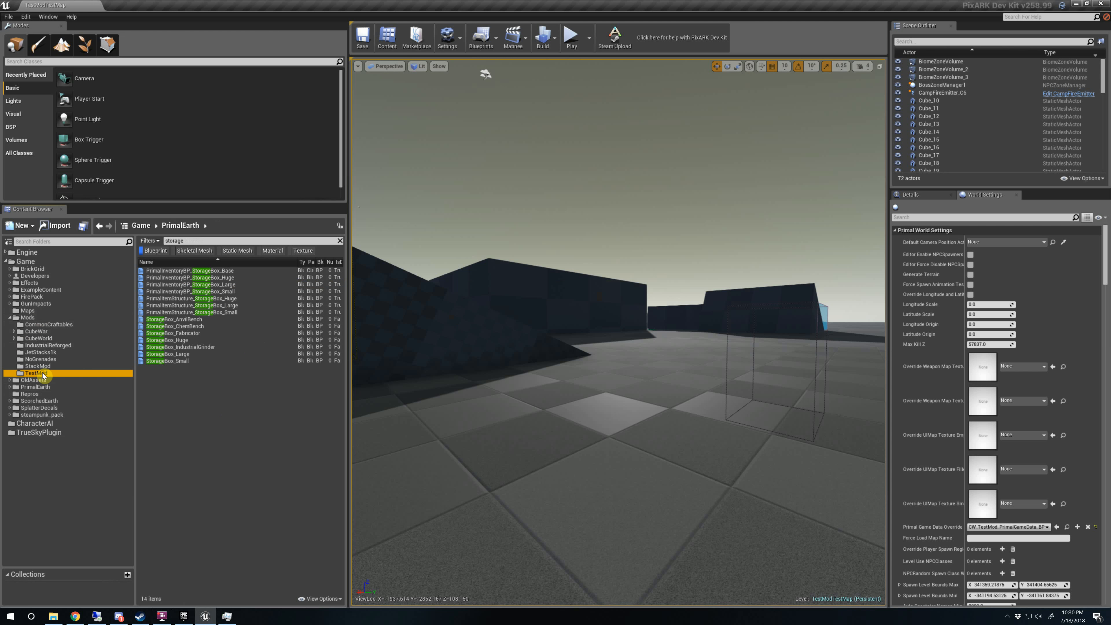
{"action": "left_click", "coordinate": [182, 305]}
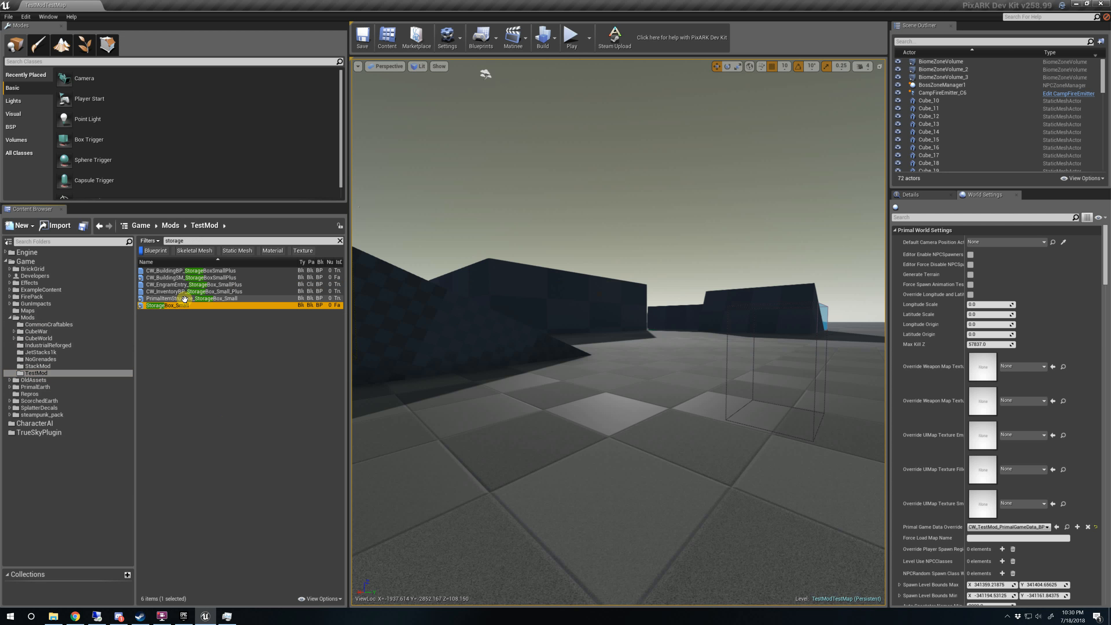
{"action": "left_click", "coordinate": [184, 299], "text": "ctrl"}
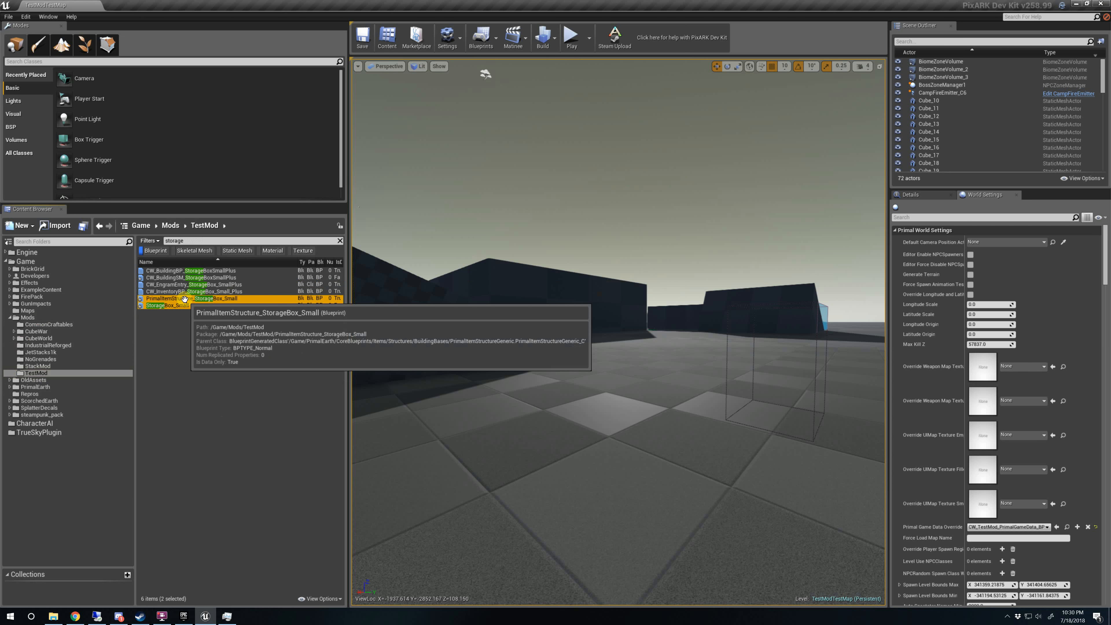
{"action": "right_click", "coordinate": [184, 299]}
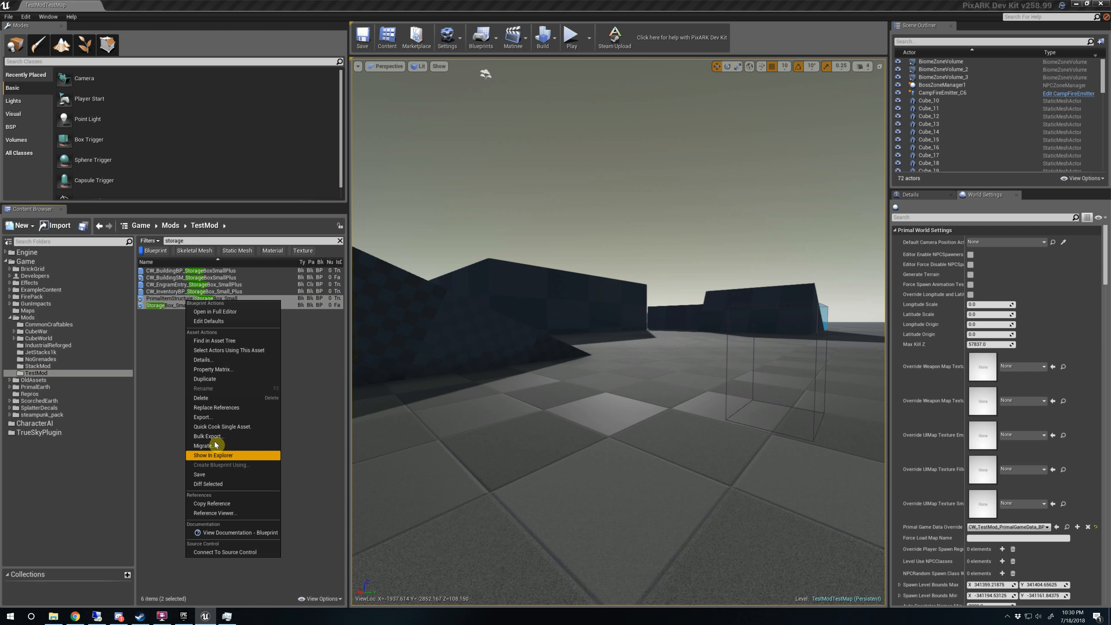
{"action": "left_click", "coordinate": [213, 398]}
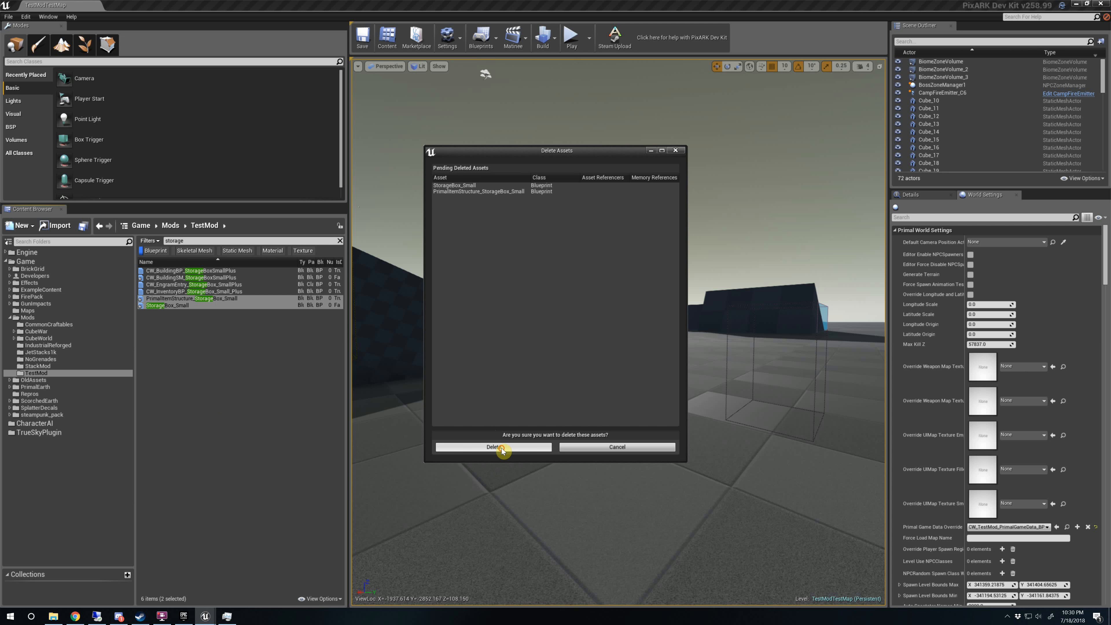
{"action": "left_click", "coordinate": [502, 448]}
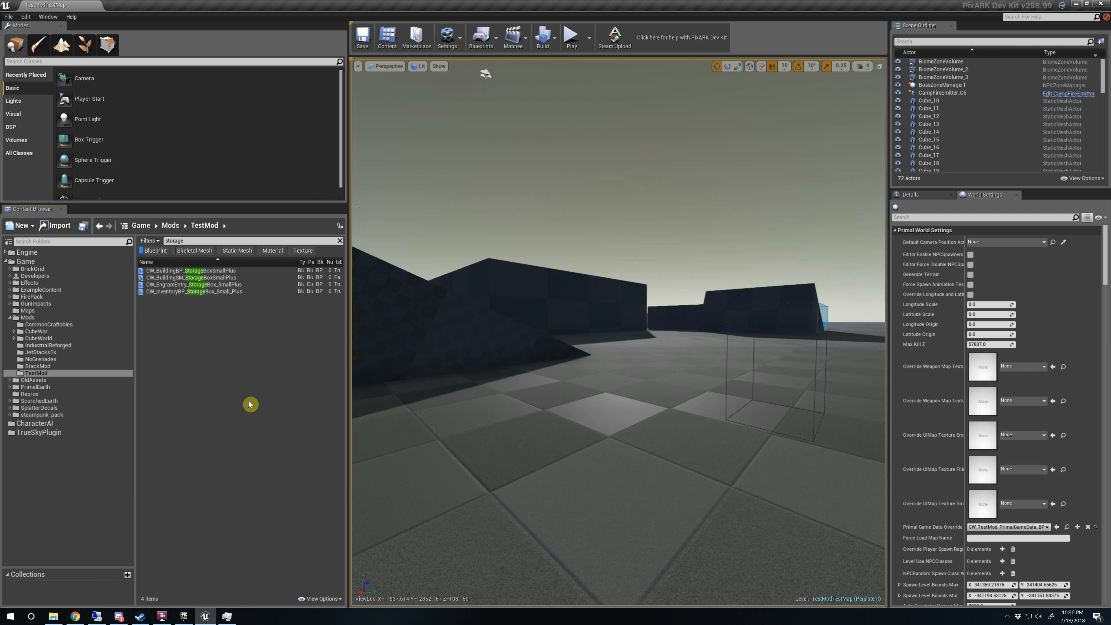
{"action": "left_click", "coordinate": [339, 241]}
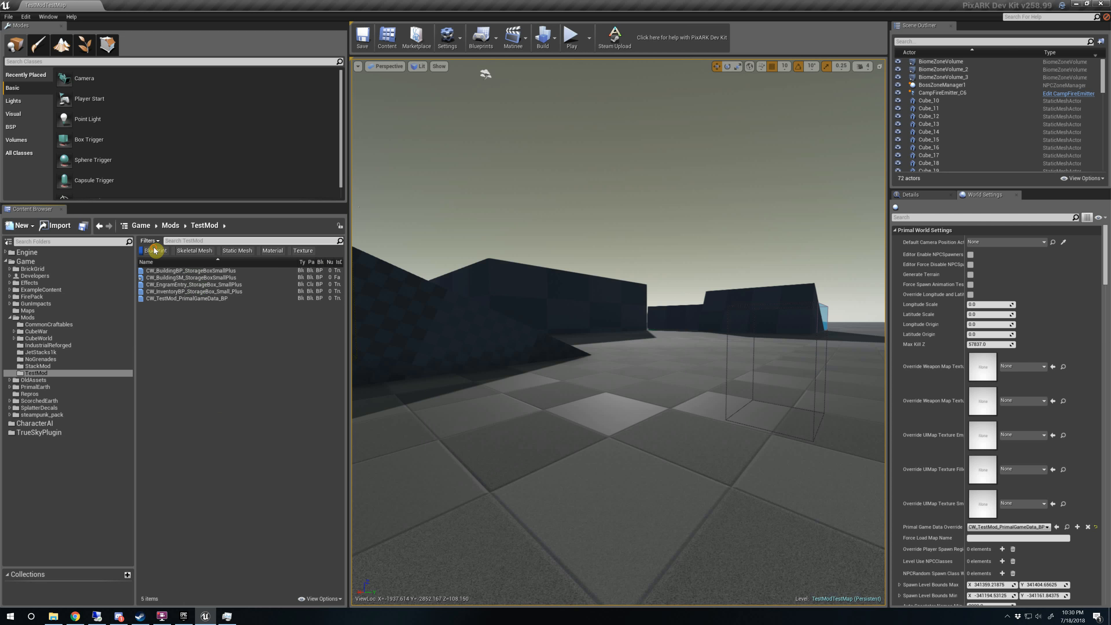
{"action": "right_click", "coordinate": [174, 277]}
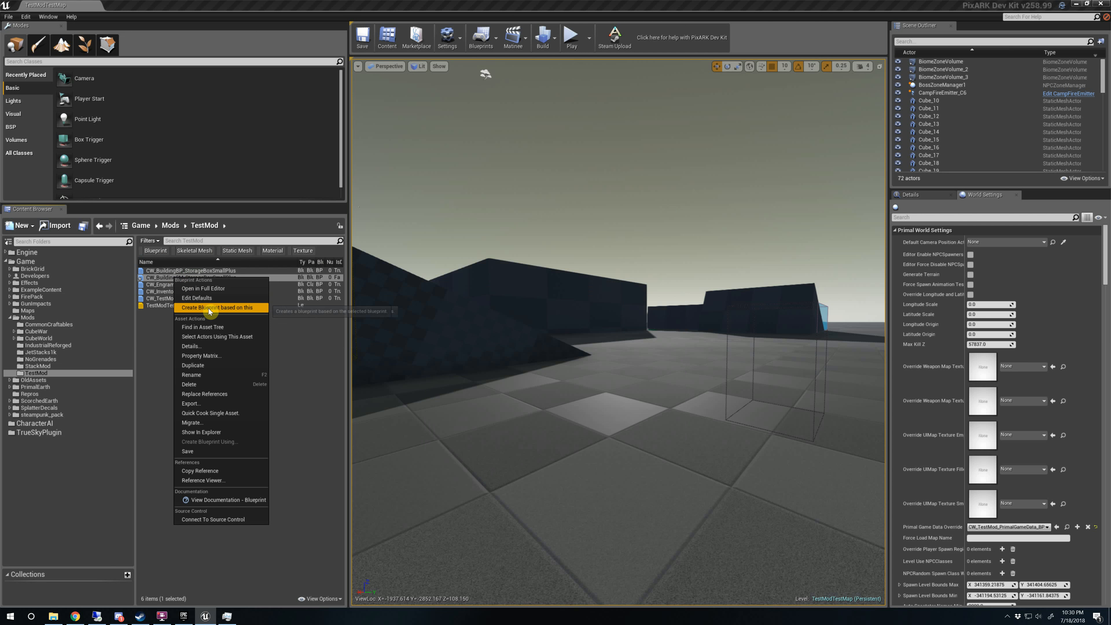
{"action": "left_click", "coordinate": [200, 385]}
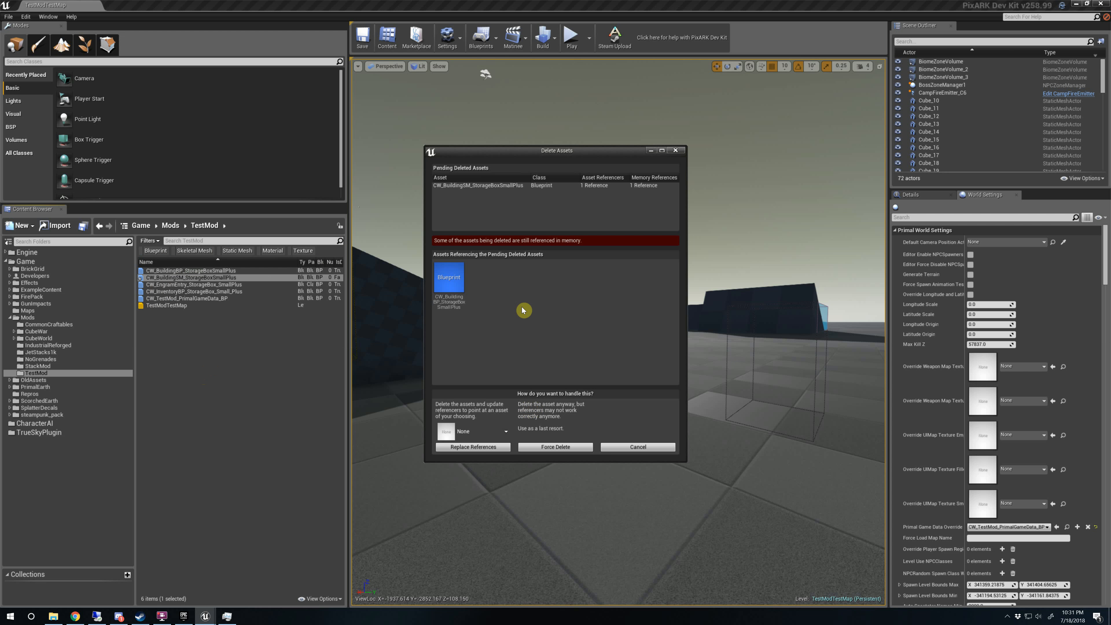
{"action": "left_click", "coordinate": [641, 449]}
Step: Save the CW_BuildingSM_StorageBoxSmallPlus blueprint directly from the TestMod folder
{"action": "right_click", "coordinate": [177, 277]}
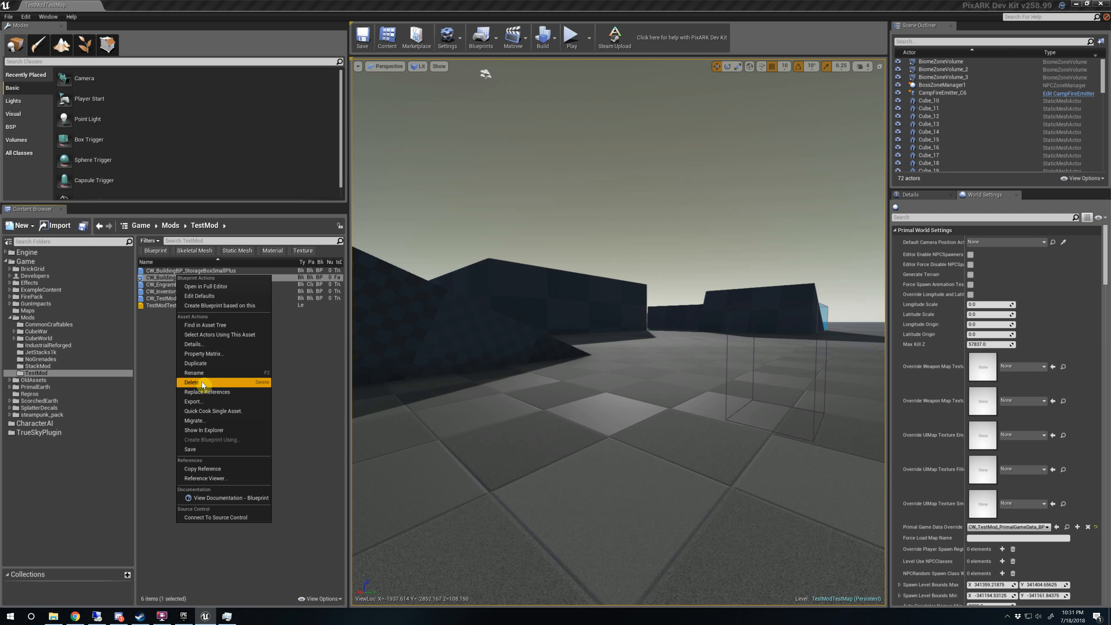
{"action": "left_click", "coordinate": [205, 448]}
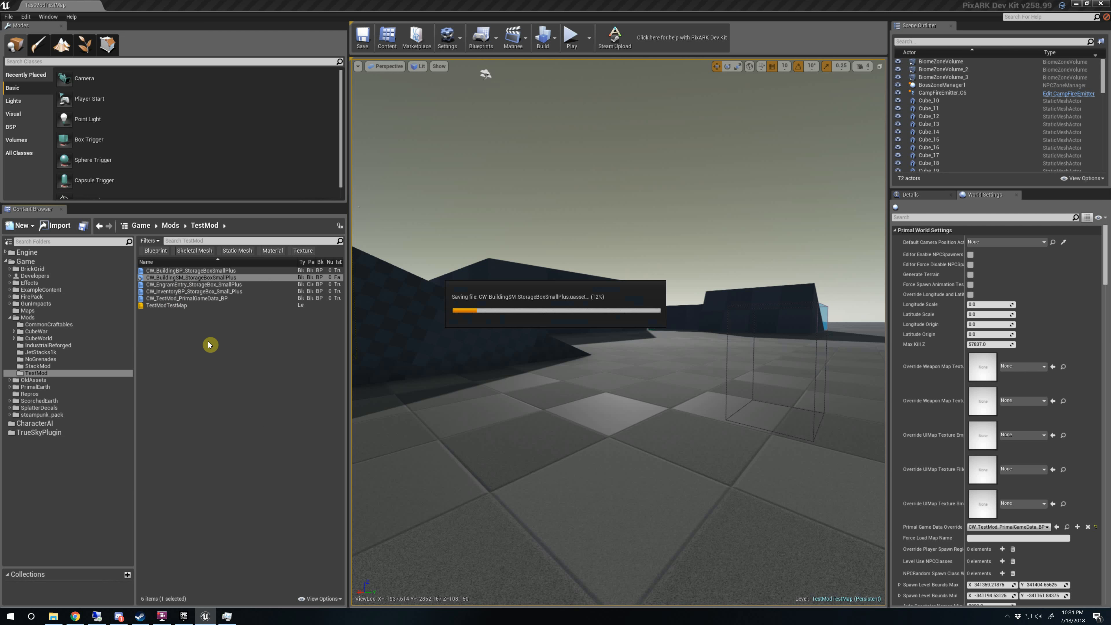
{"action": "left_click", "coordinate": [199, 331]}
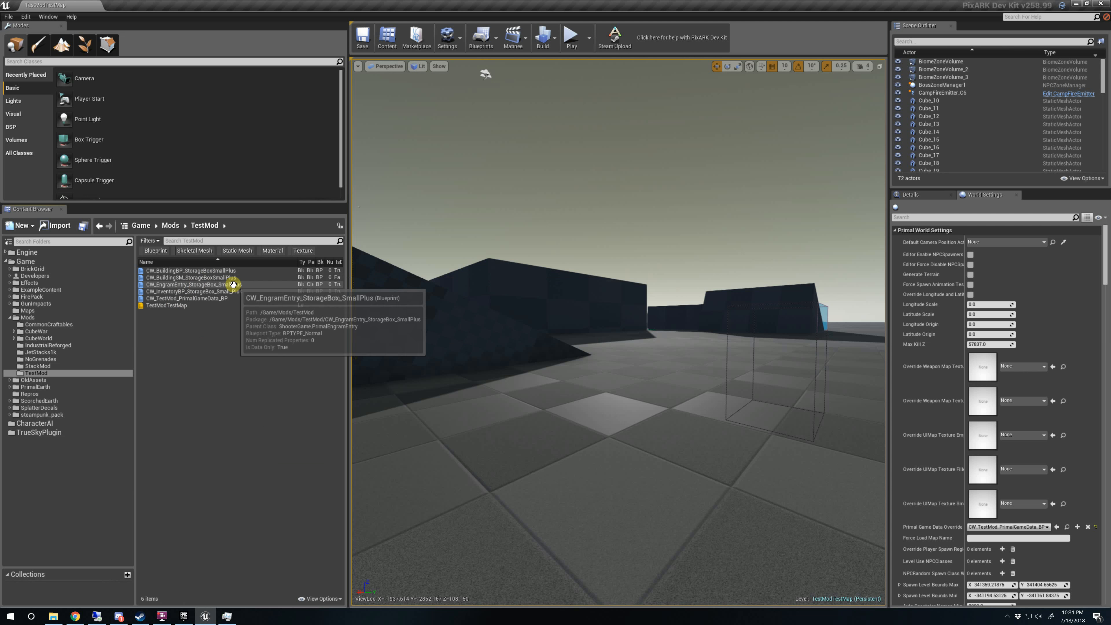
Step: Add CW_BuildingSM_StorageBoxSmallPlus to Additional Structures to Place in CW_TestMod_PrimalGameData_BP, then compile and close that blueprint
{"action": "left_click", "coordinate": [207, 299]}
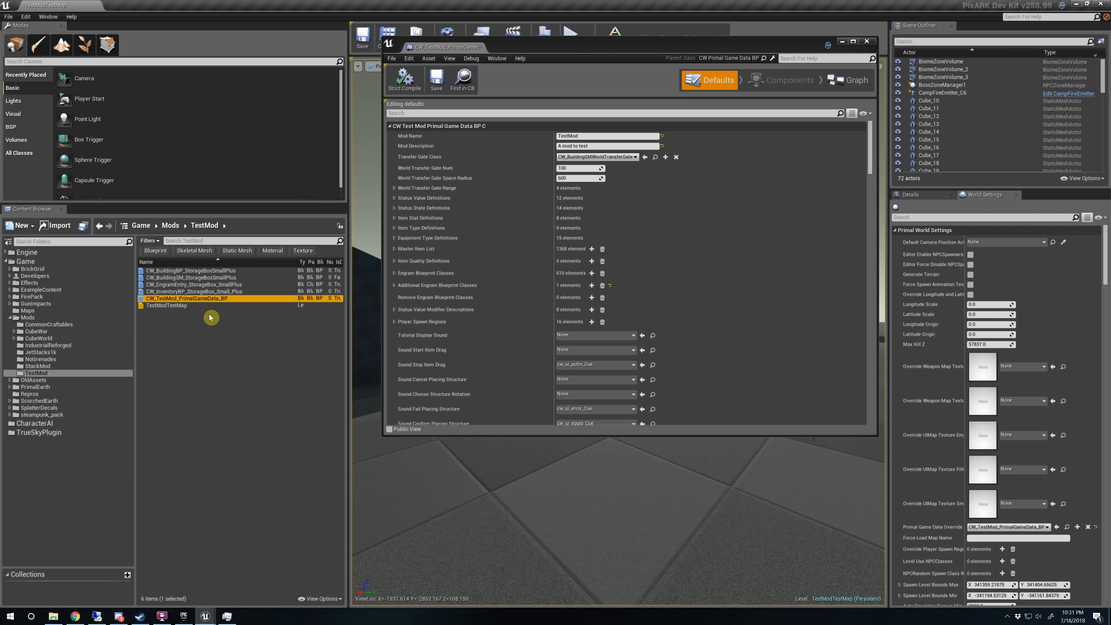
{"action": "left_click", "coordinate": [538, 113]}
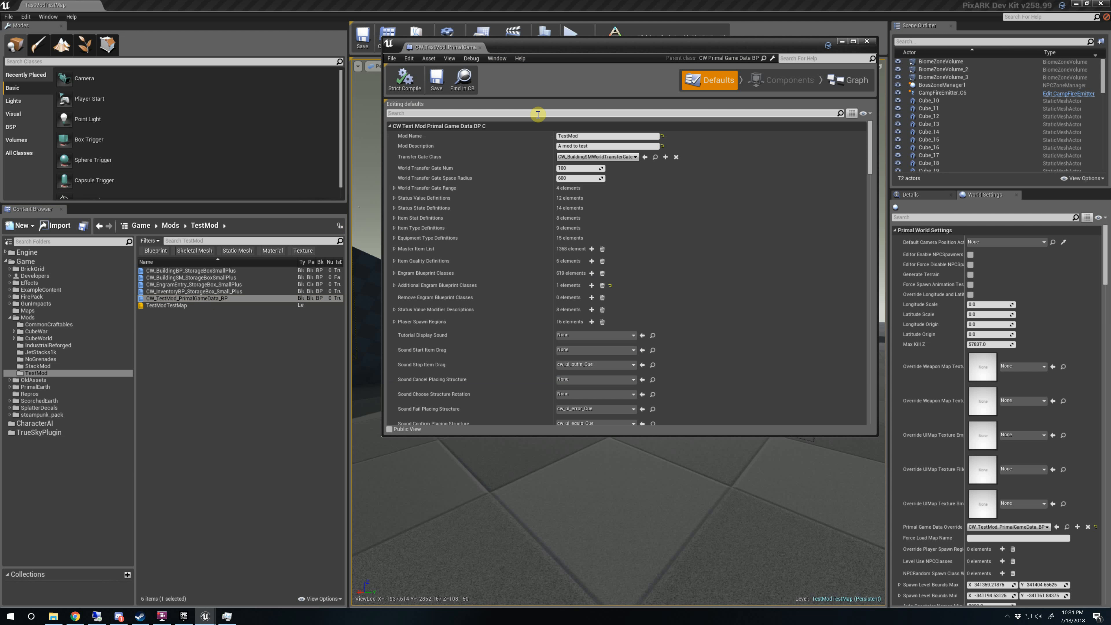
{"action": "type", "text": "a"}
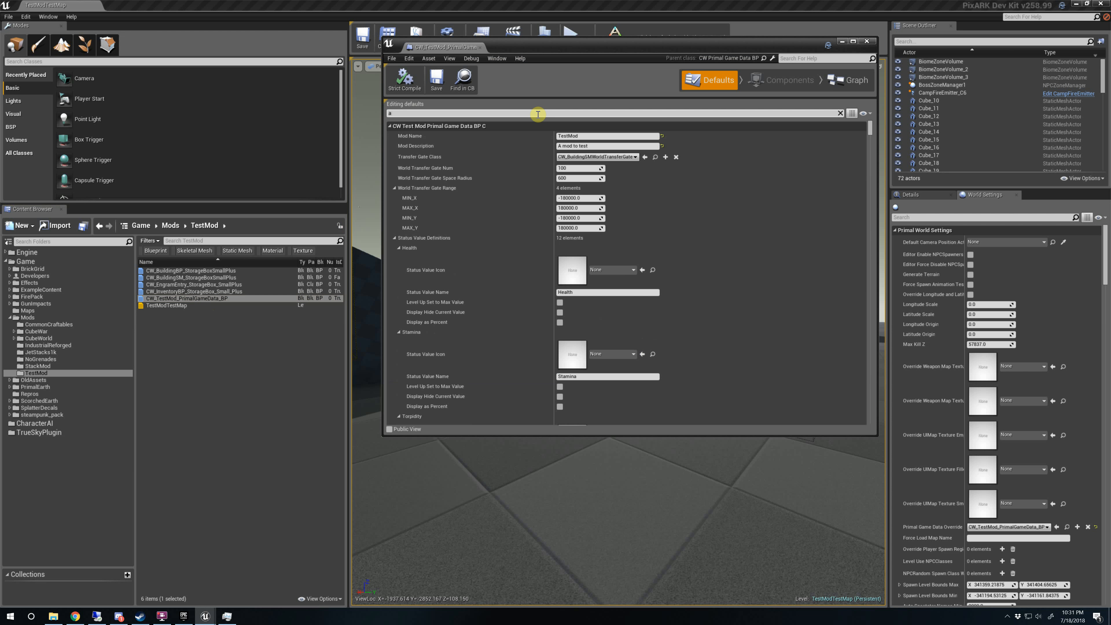
{"action": "type", "text": "dditional str"}
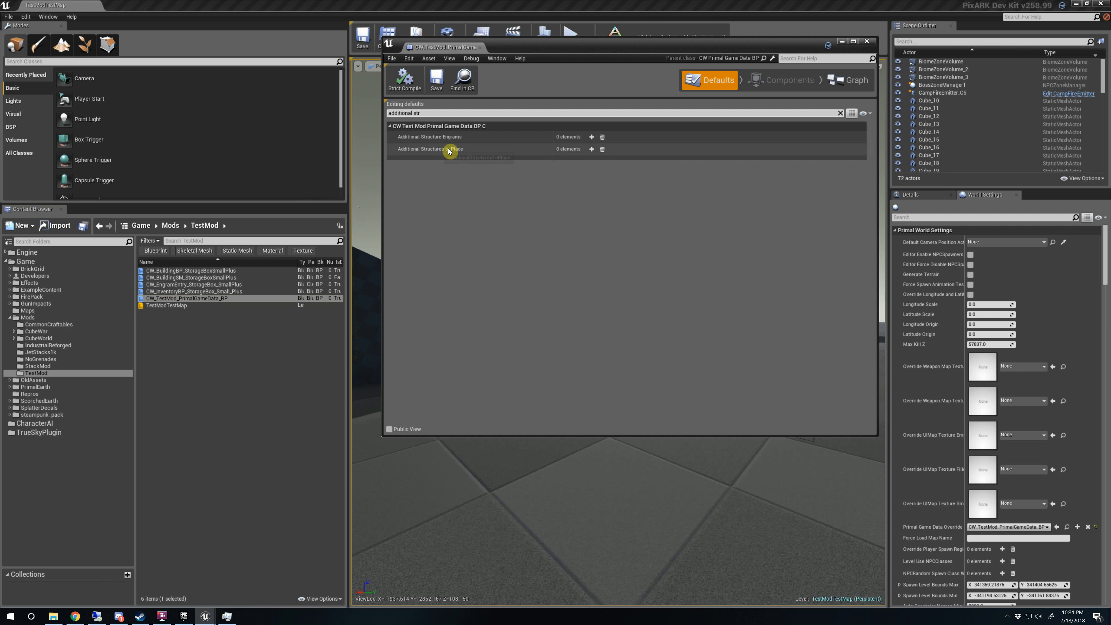
{"action": "left_click", "coordinate": [591, 149]}
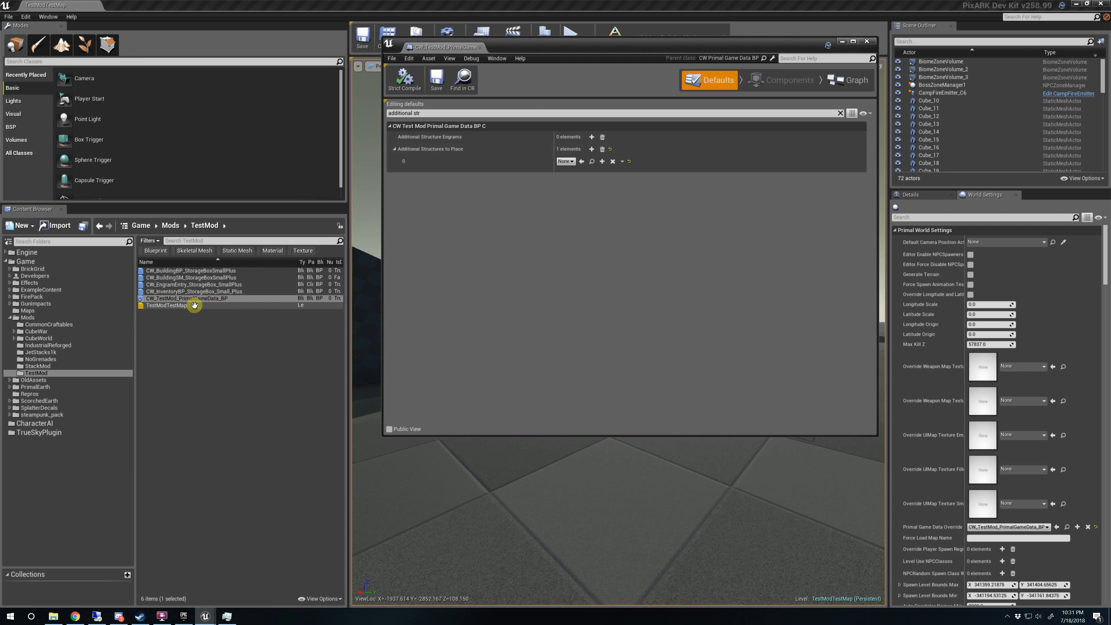
{"action": "left_click", "coordinate": [197, 277]}
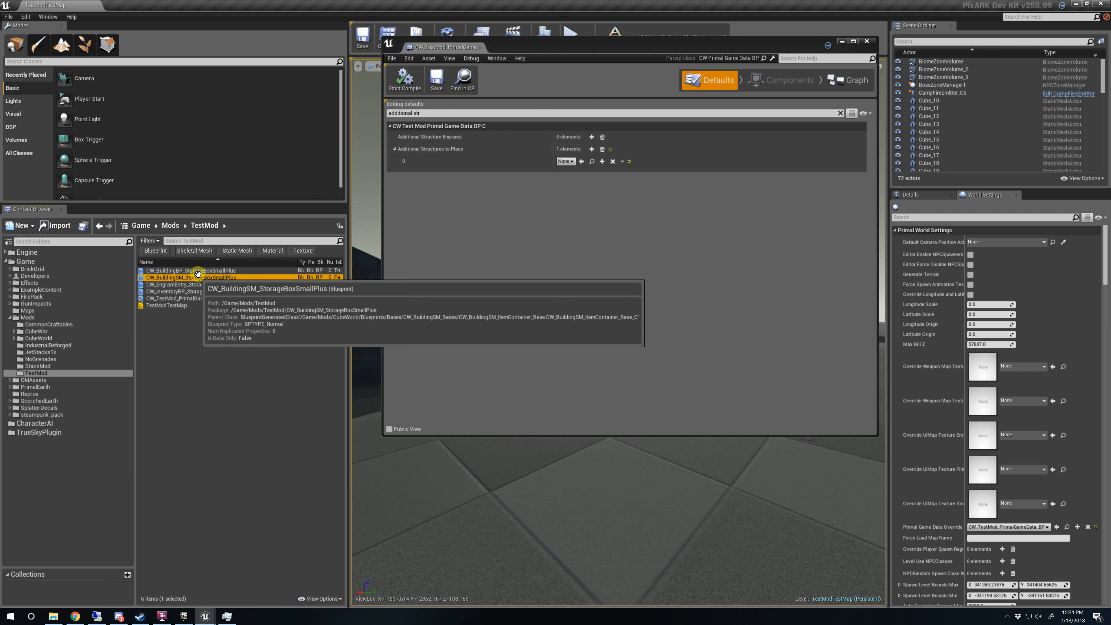
{"action": "left_click", "coordinate": [581, 161]}
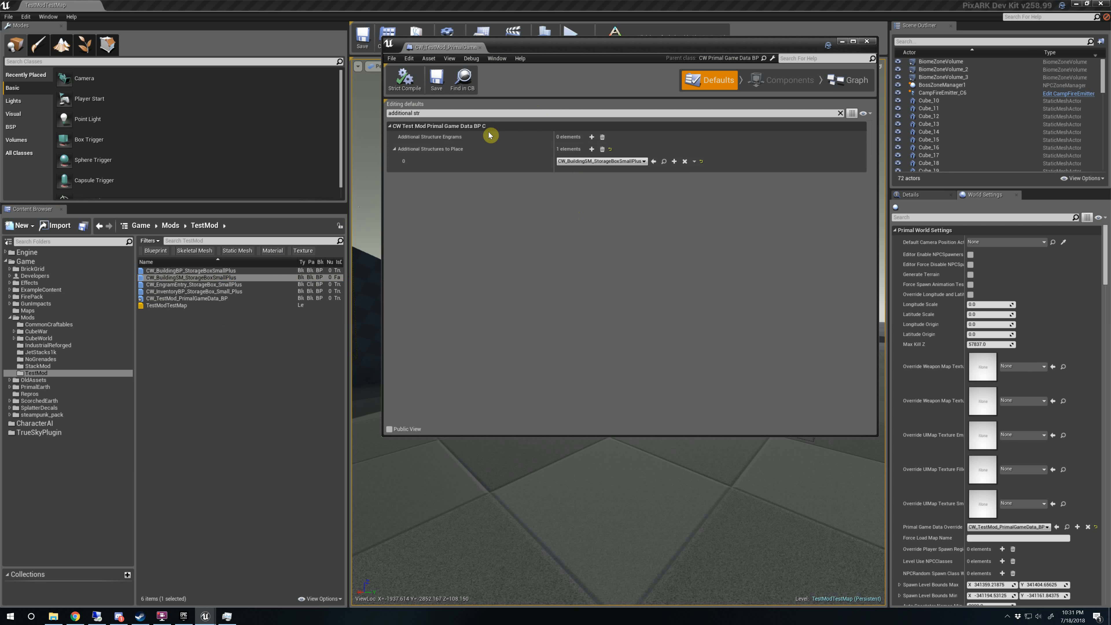
{"action": "left_click", "coordinate": [407, 79]}
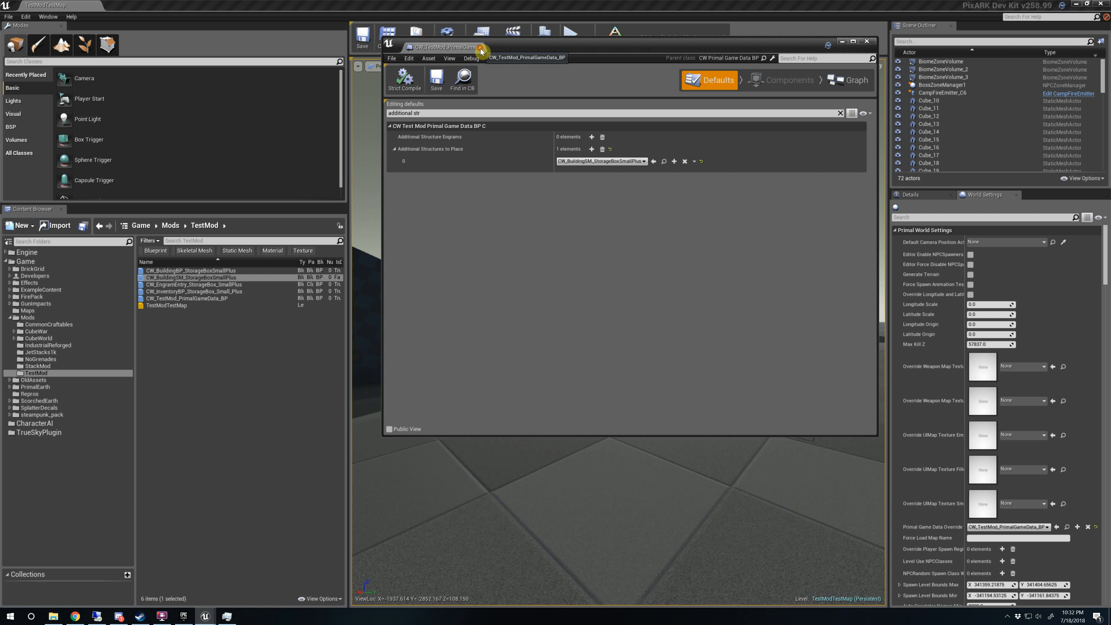
{"action": "left_click", "coordinate": [480, 48]}
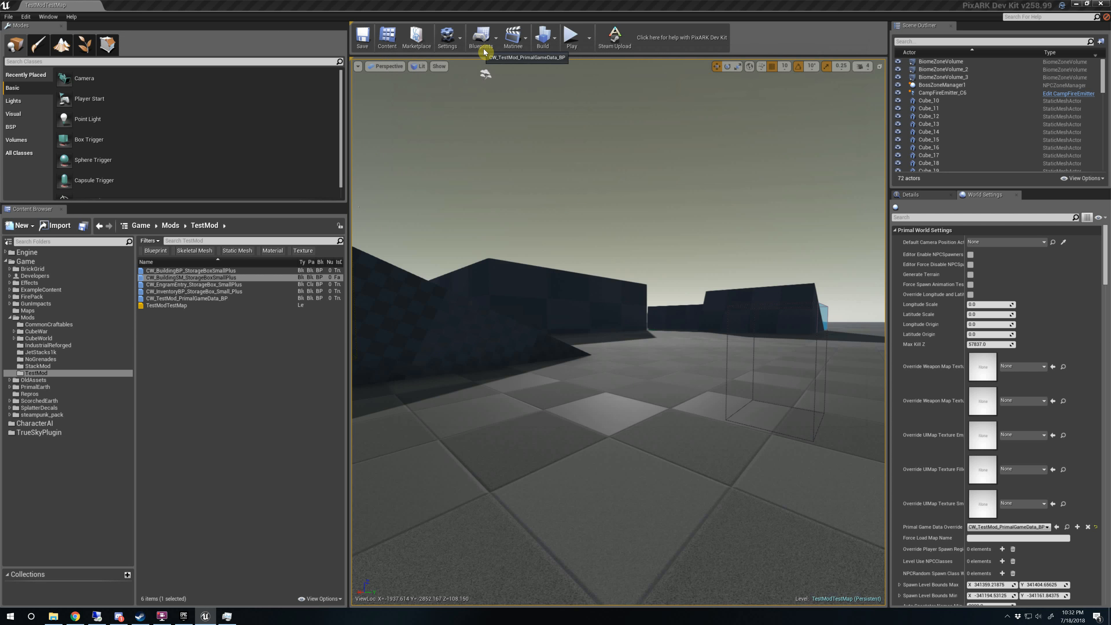
Step: Playtest the level as a new survivor and give the player the CW_BuildingBP_StorageBoxSmallPlus item
{"action": "left_click", "coordinate": [578, 39]}
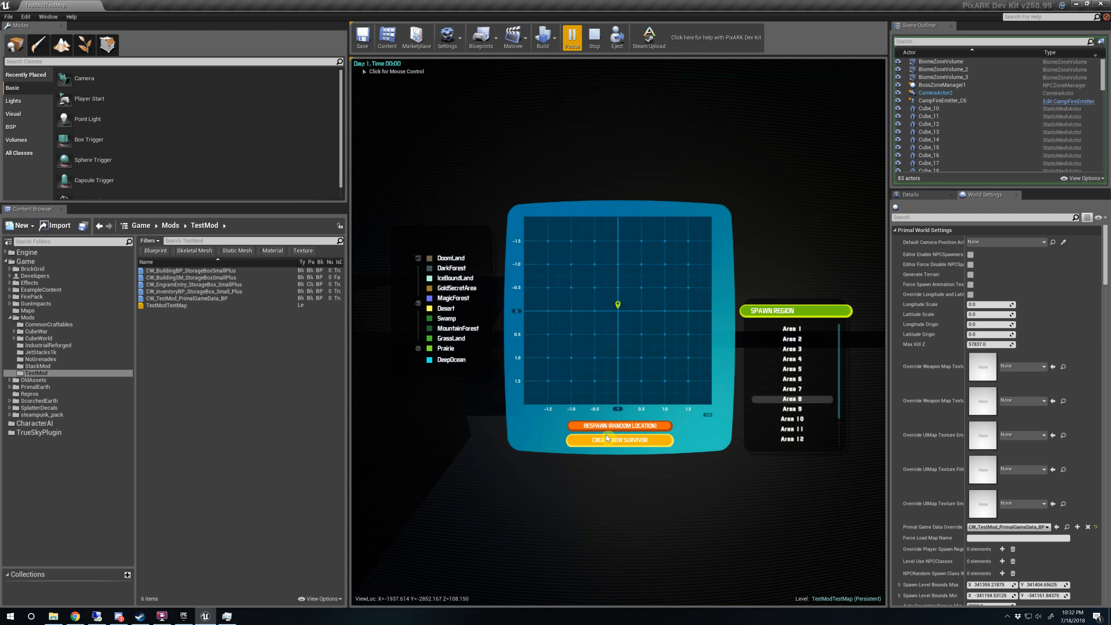
{"action": "left_click", "coordinate": [606, 435]}
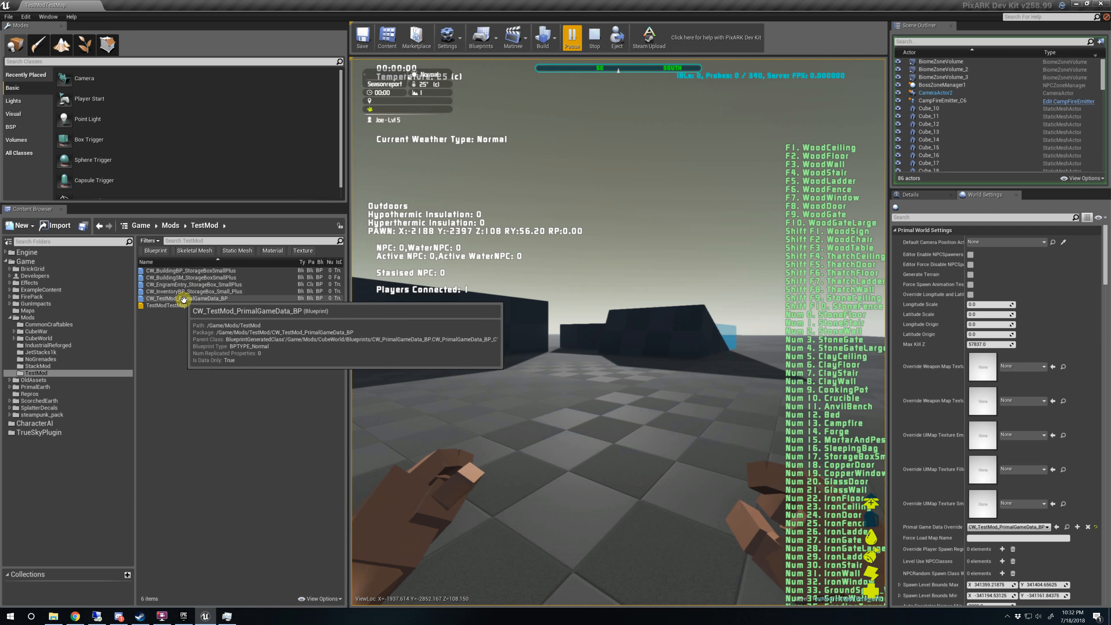
{"action": "right_click", "coordinate": [214, 271]}
{"action": "left_click", "coordinate": [325, 311]}
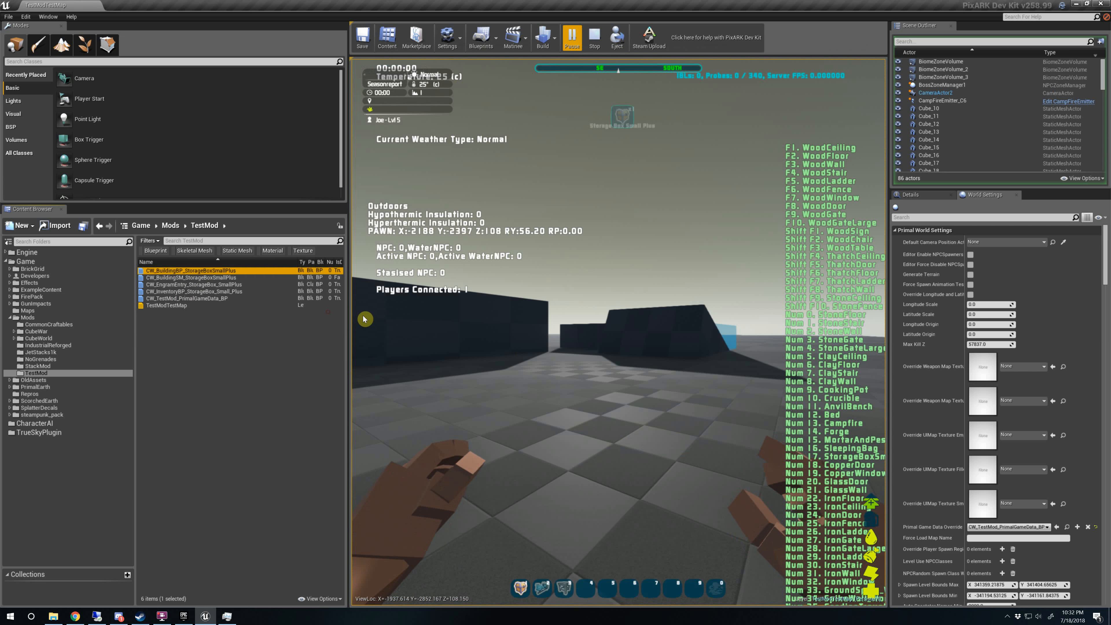
Step: Equip the Storage Box Small Plus from the first hotbar slot and place it on the floor ahead
{"action": "left_click", "coordinate": [596, 339]}
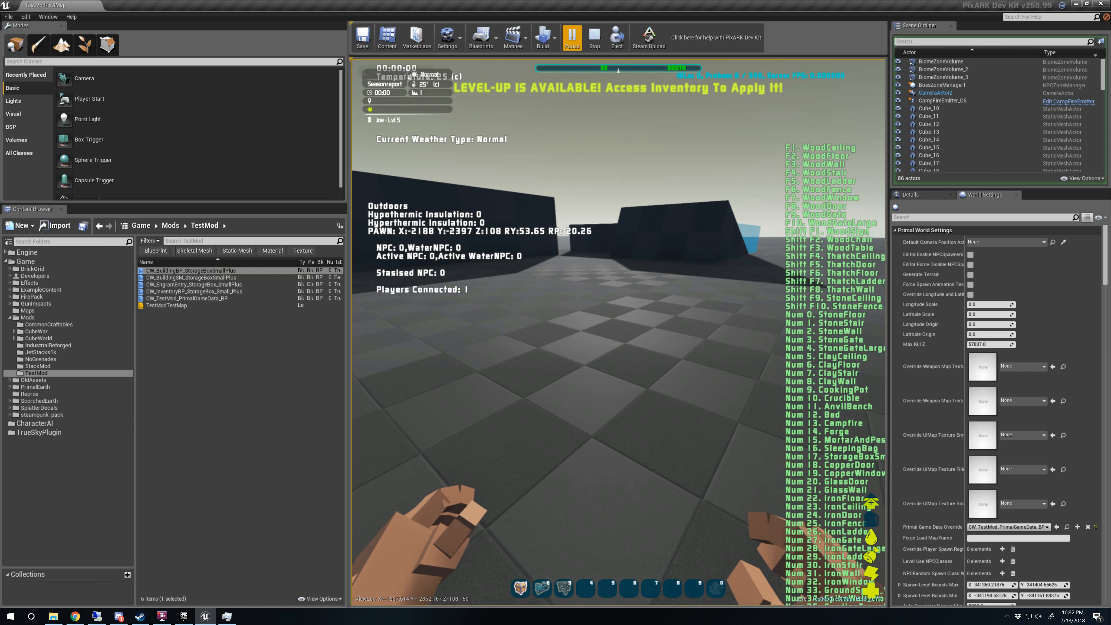
{"action": "key", "text": "1"}
{"action": "left_click", "coordinate": [618, 332]}
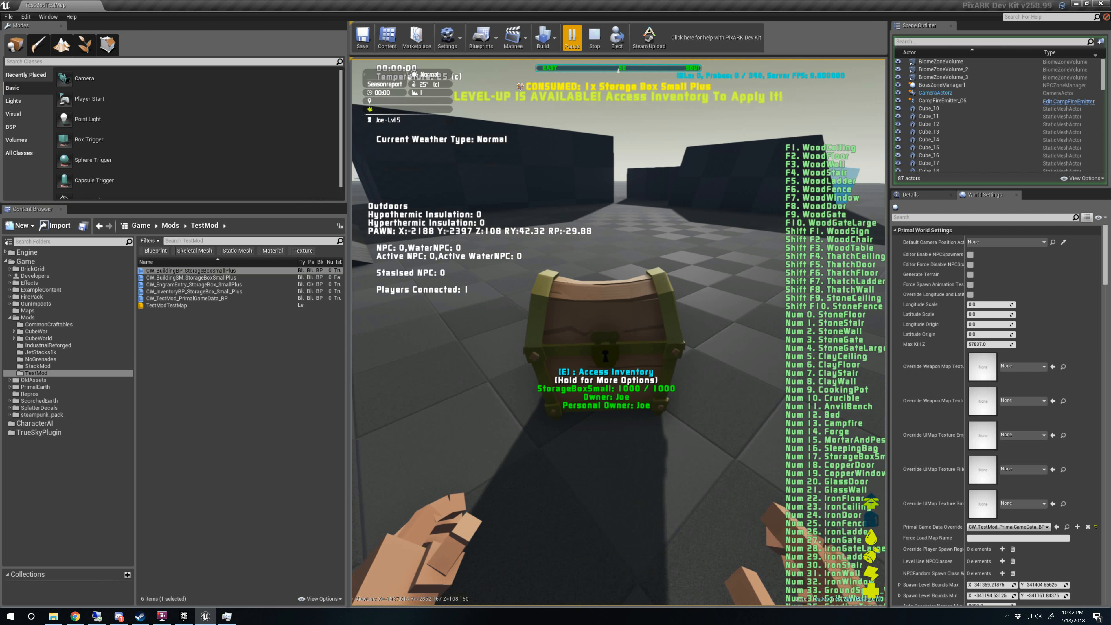
Step: Examine the placed box's displayed name, inventory slots and interaction options, then end the play session
{"action": "key", "text": "w"}
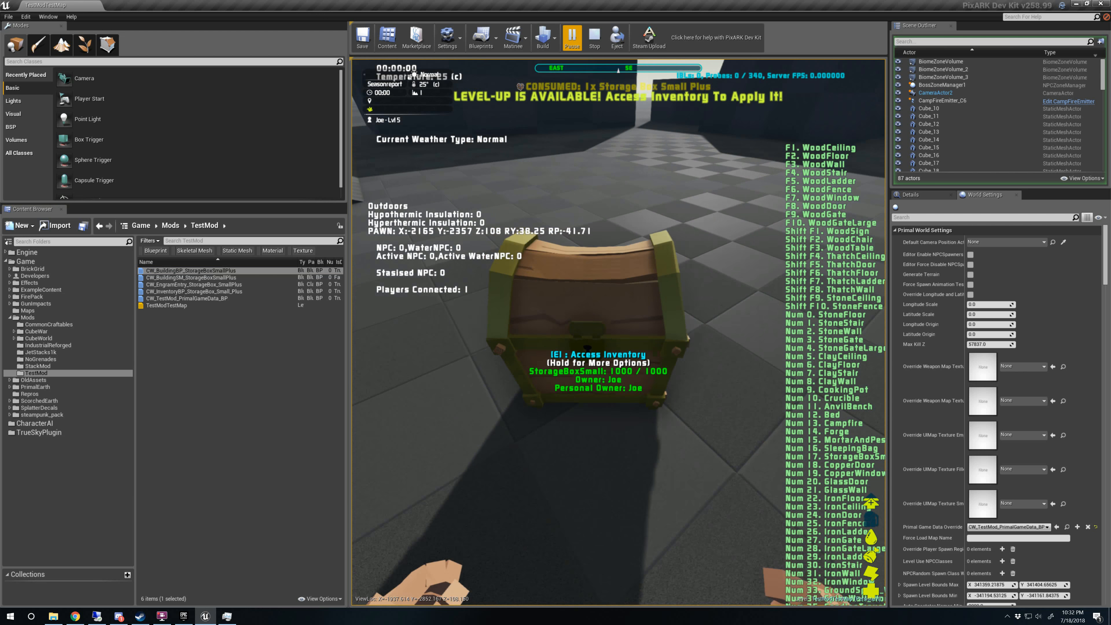
{"action": "key", "text": "a"}
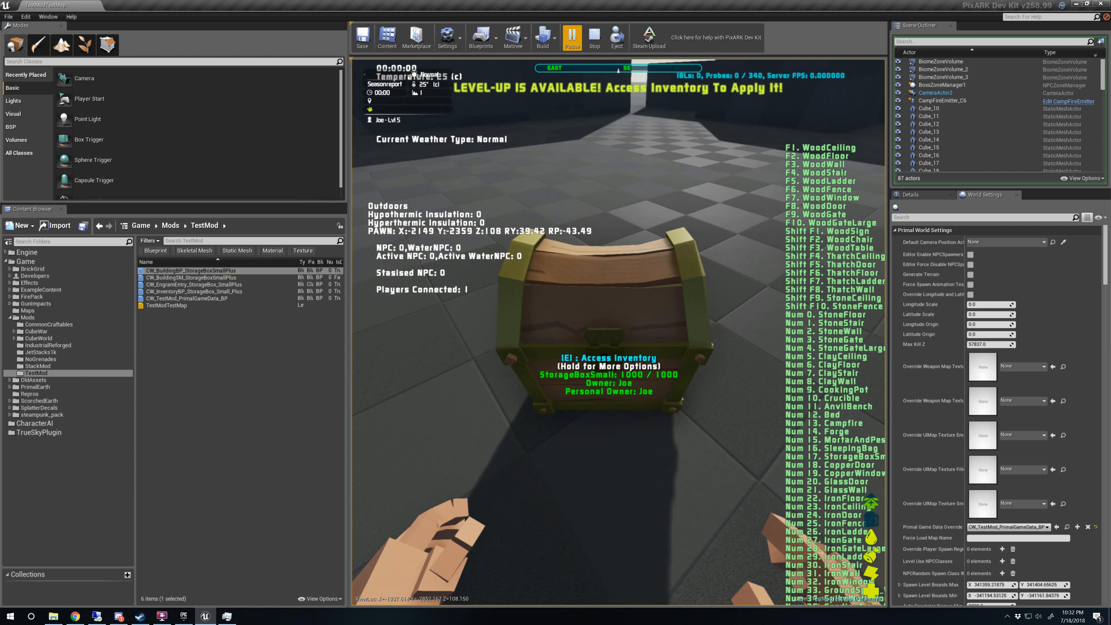
{"action": "key", "text": "e"}
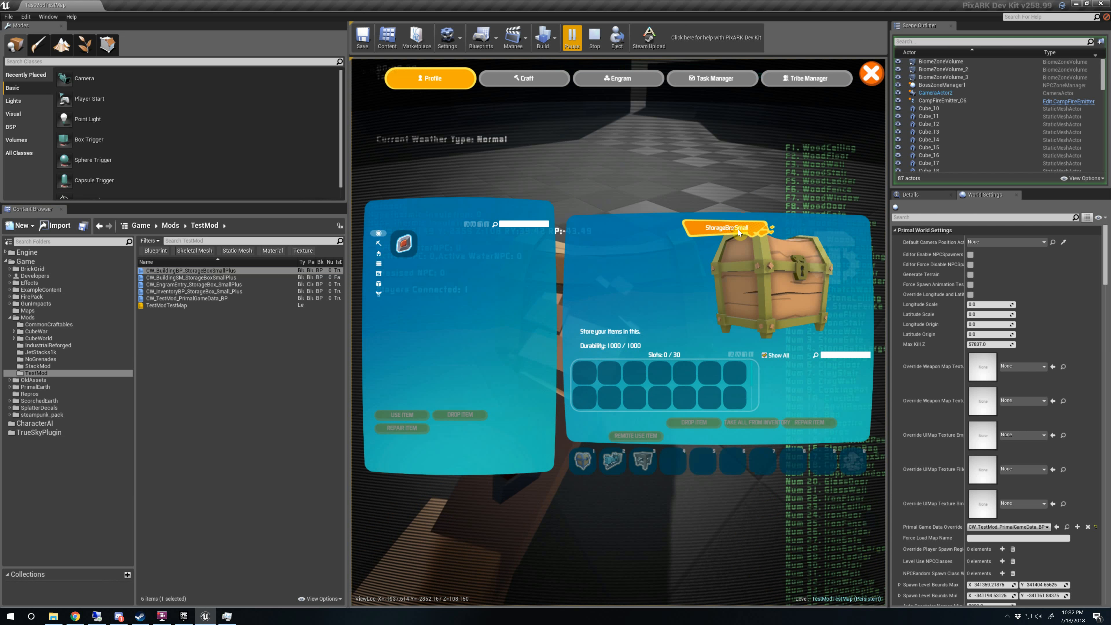
{"action": "key", "text": "e"}
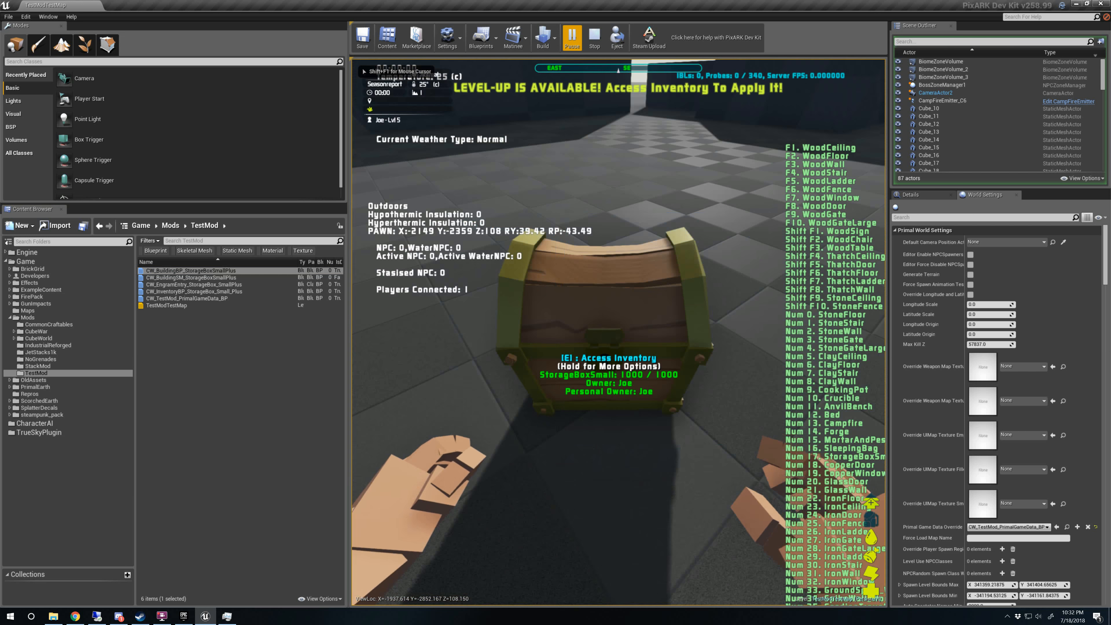
{"action": "key", "text": "a"}
{"action": "key", "text": "e"}
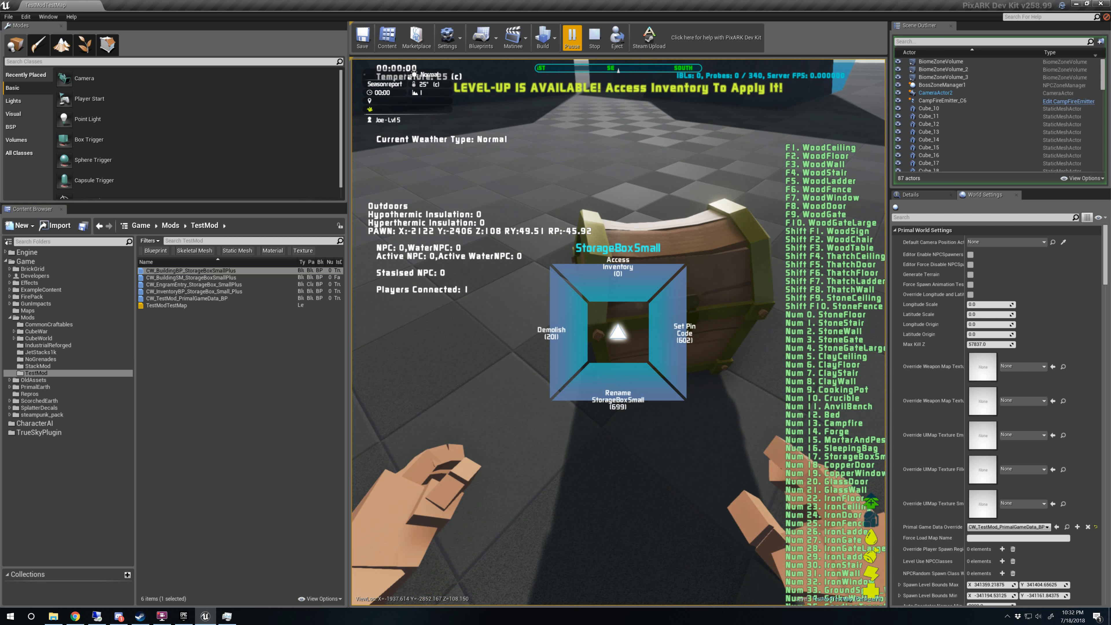
{"action": "key", "text": "e"}
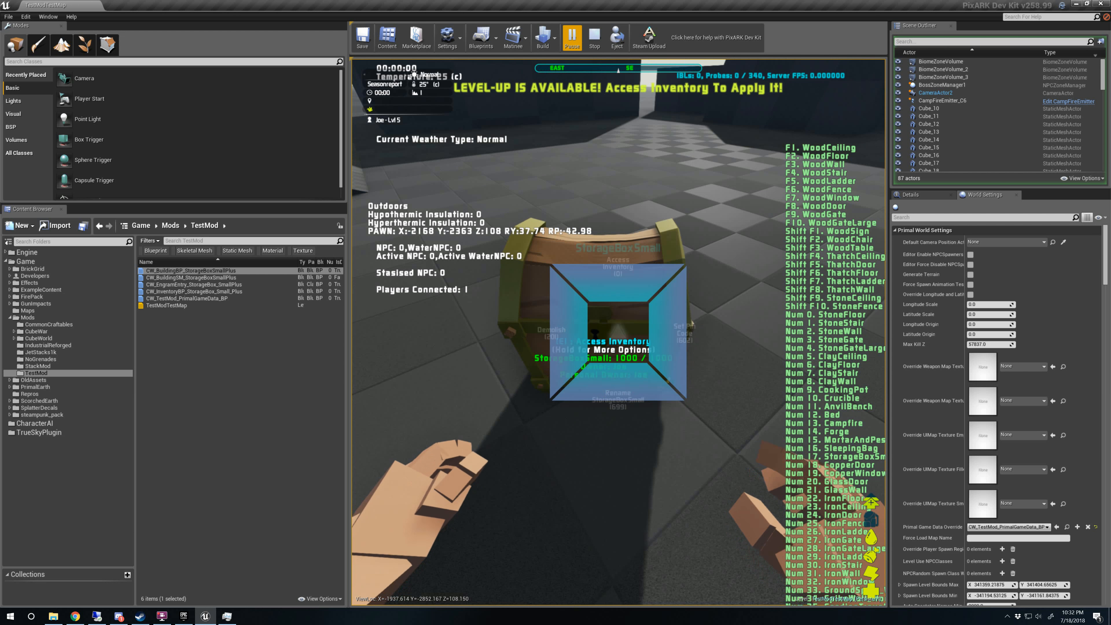
{"action": "key", "text": "Escape"}
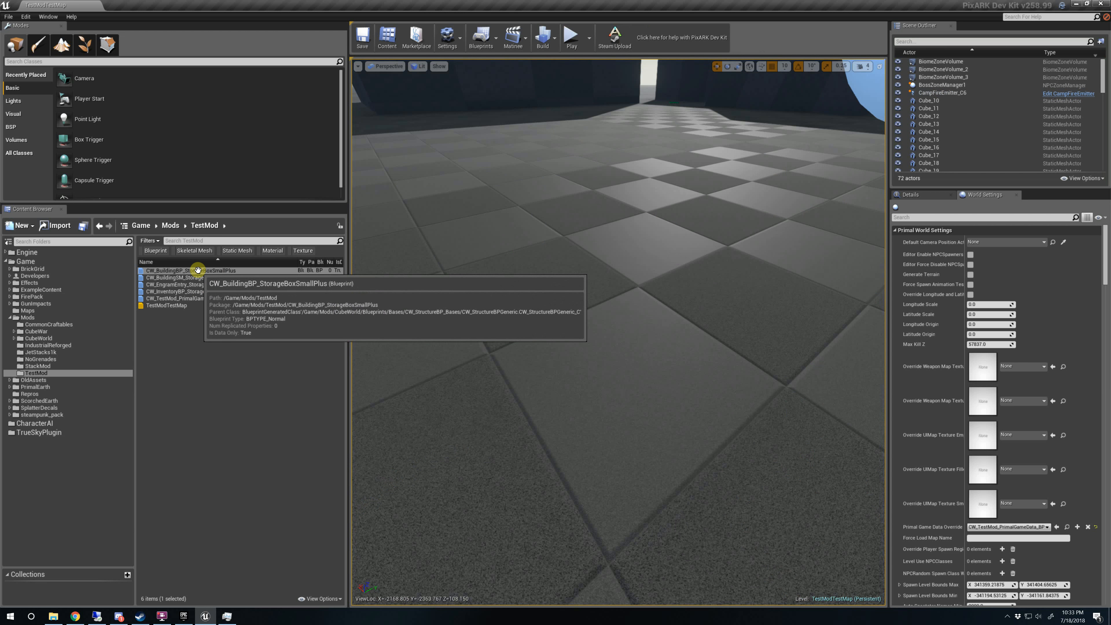
Step: Set Pickup Gives Item in CW_BuildingSM_StorageBoxSmallPlus to CW_BuildingBP_StorageBoxSmallPlus, then save and close the blueprint
{"action": "left_click", "coordinate": [195, 278]}
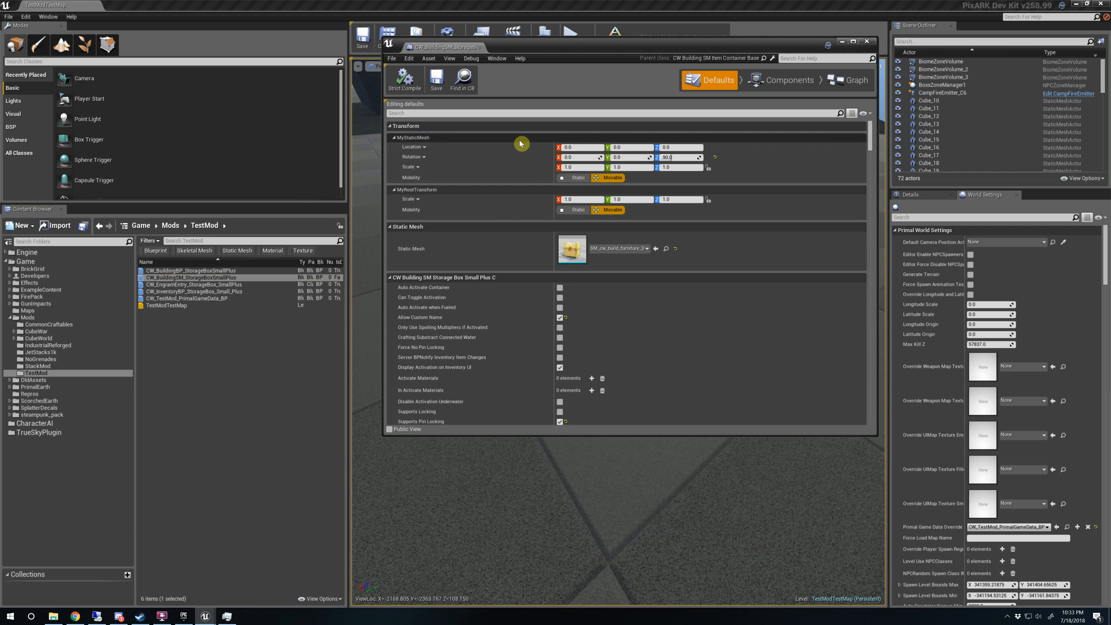
{"action": "left_click", "coordinate": [466, 114]}
{"action": "type", "text": "pick"}
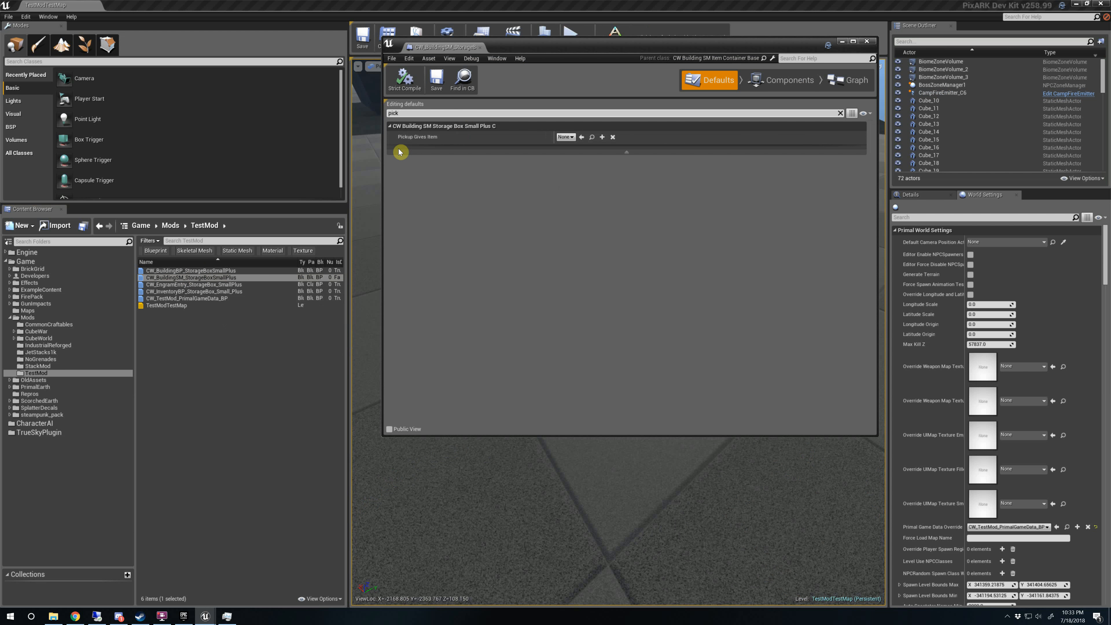
{"action": "left_click", "coordinate": [163, 271]}
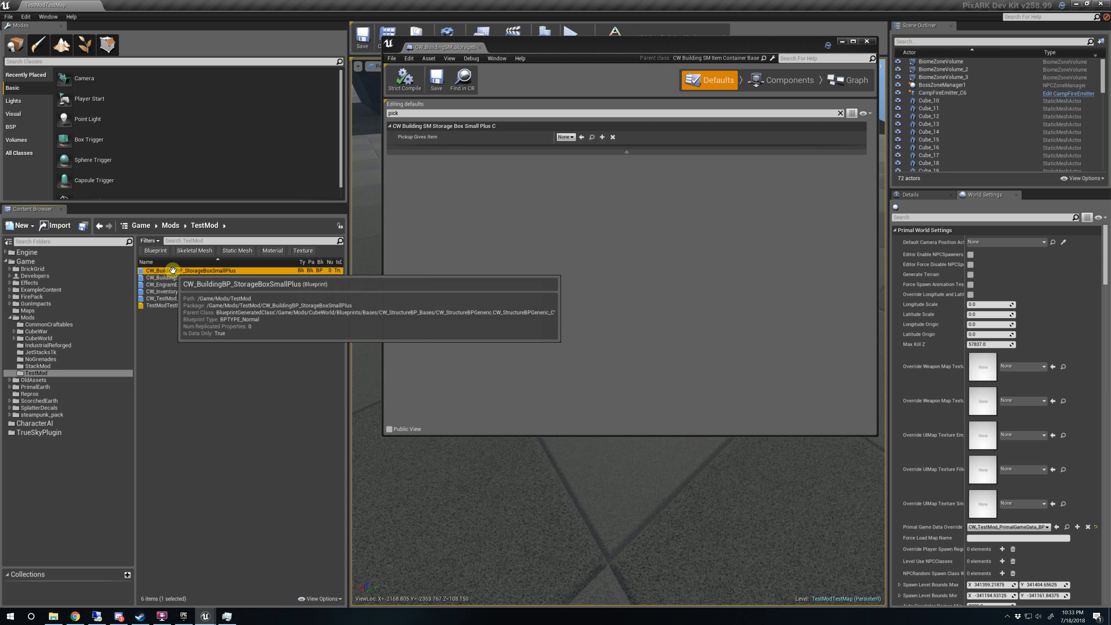
{"action": "left_click", "coordinate": [580, 137]}
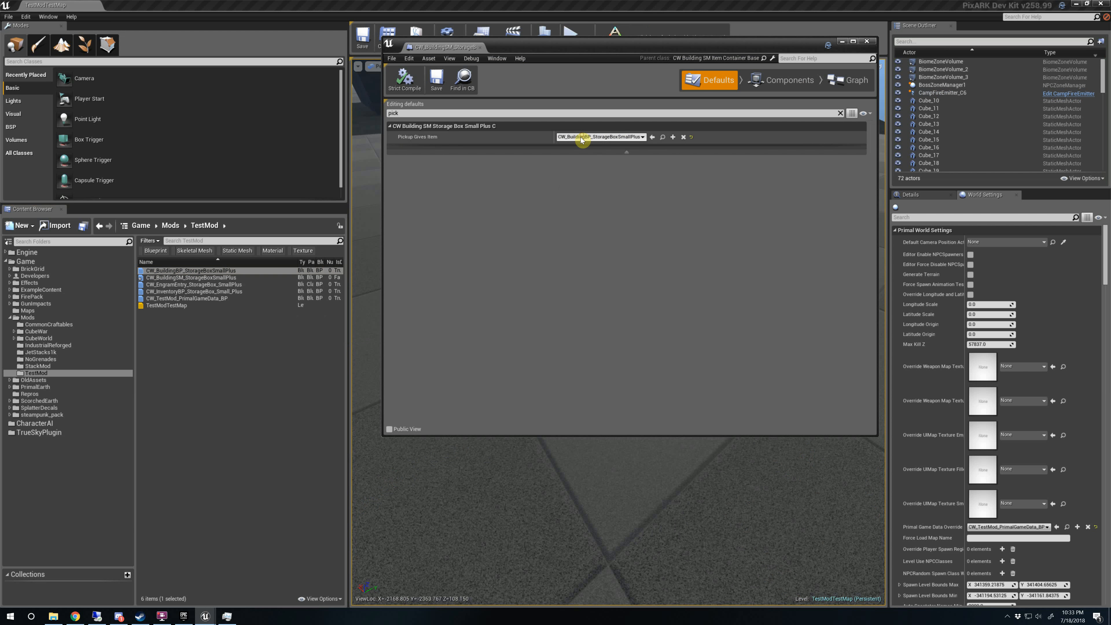
{"action": "left_click", "coordinate": [436, 80]}
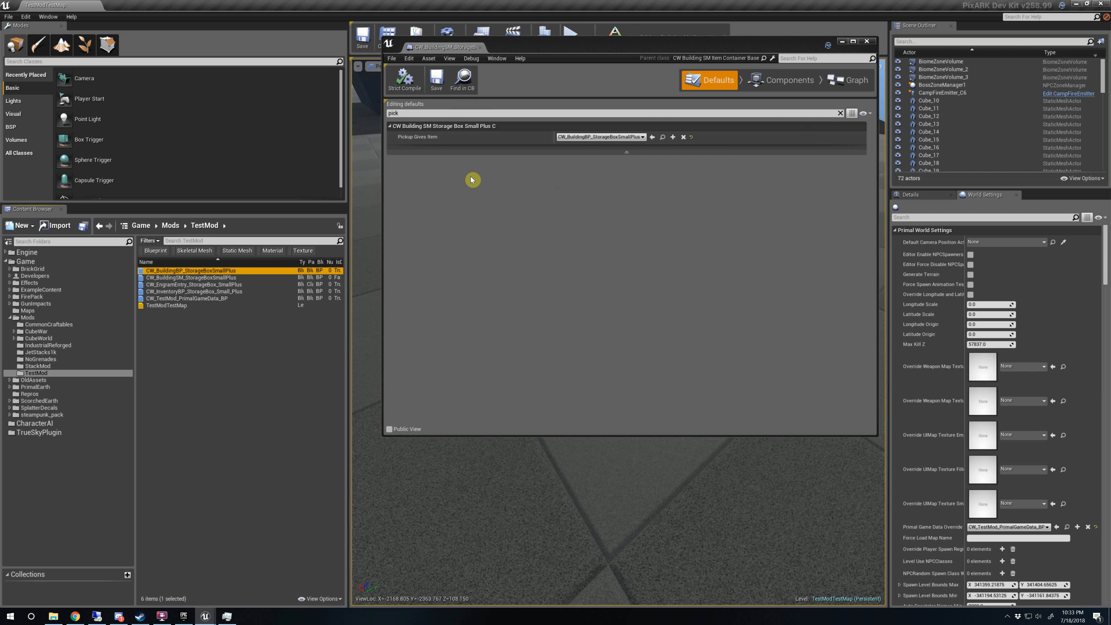
{"action": "left_click", "coordinate": [482, 48]}
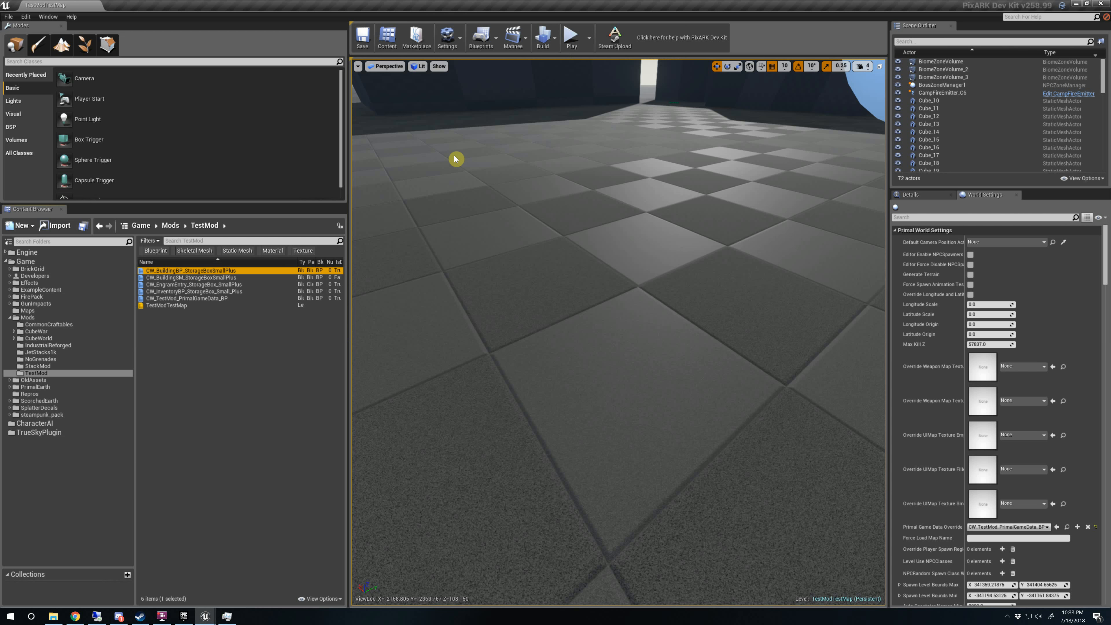
Step: Check the name settings of CW_BuildingBP_StorageBoxSmallPlus, then set Descriptive Name in CW_BuildingSM_StorageBoxSmallPlus to StorageBoxSmallPlus, save it and close both blueprints
{"action": "left_click", "coordinate": [486, 113]}
{"action": "type", "text": "name"}
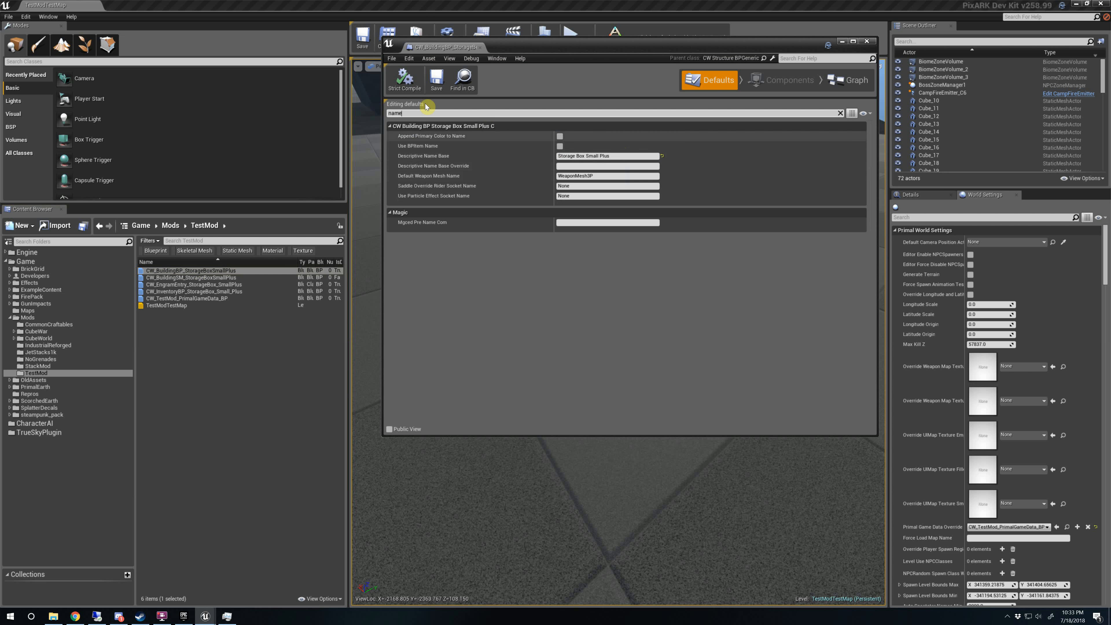
{"action": "left_click", "coordinate": [195, 277]}
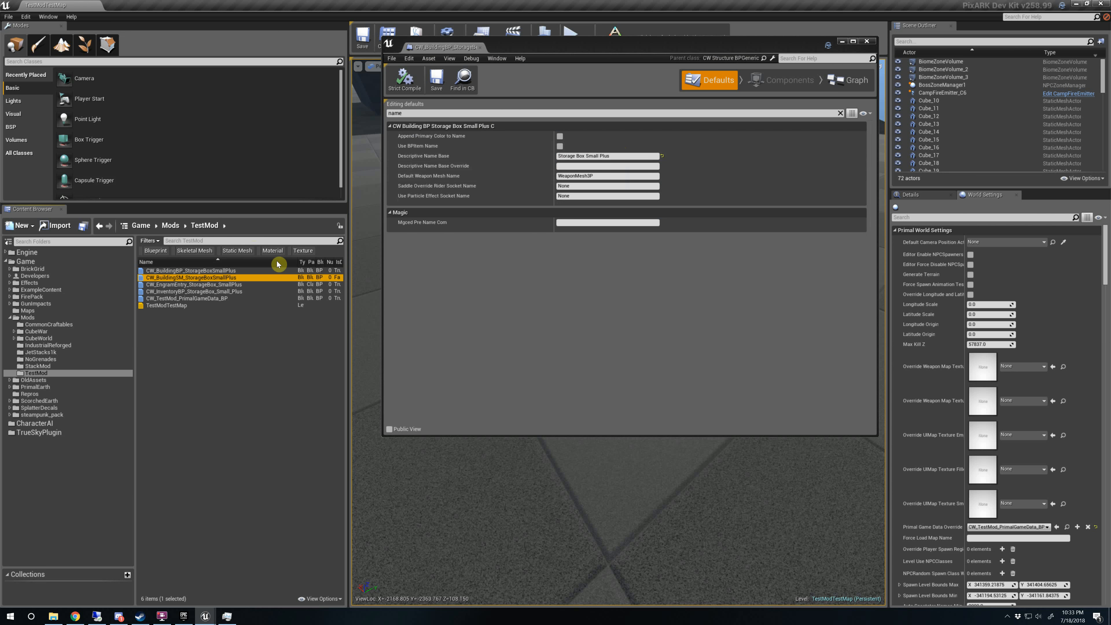
{"action": "left_click", "coordinate": [436, 112]}
{"action": "type", "text": "name"}
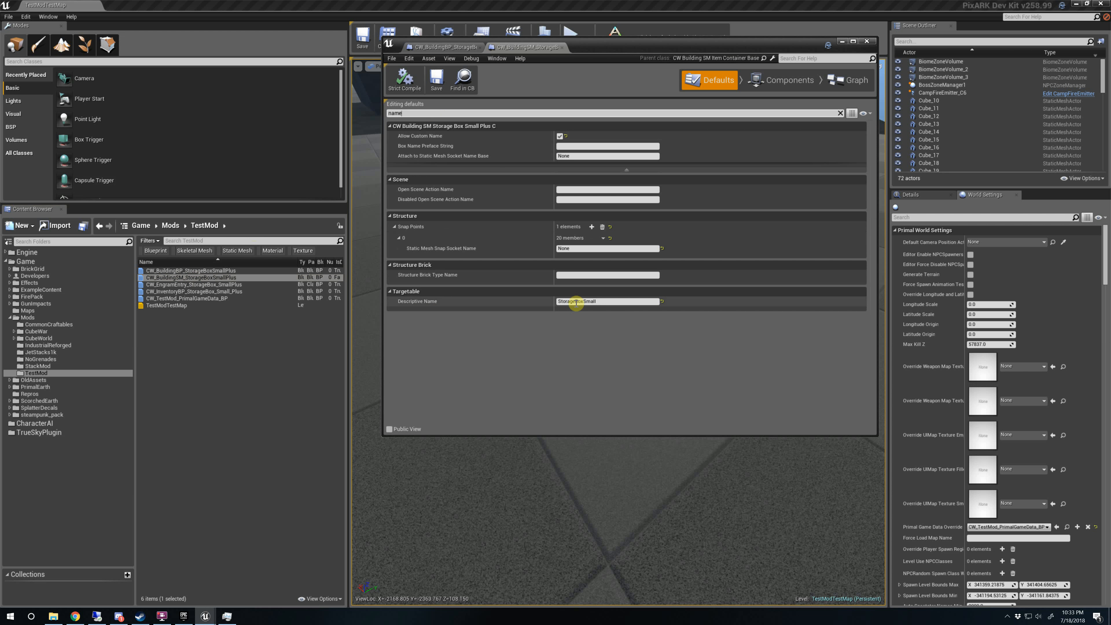
{"action": "left_click", "coordinate": [608, 302]}
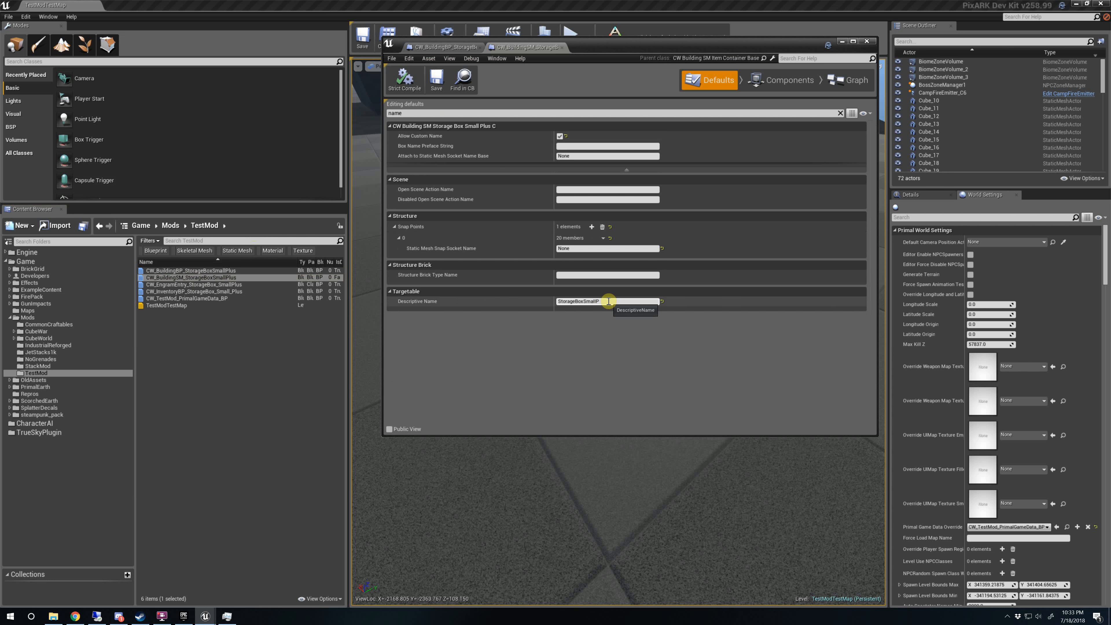
{"action": "left_click", "coordinate": [436, 84]}
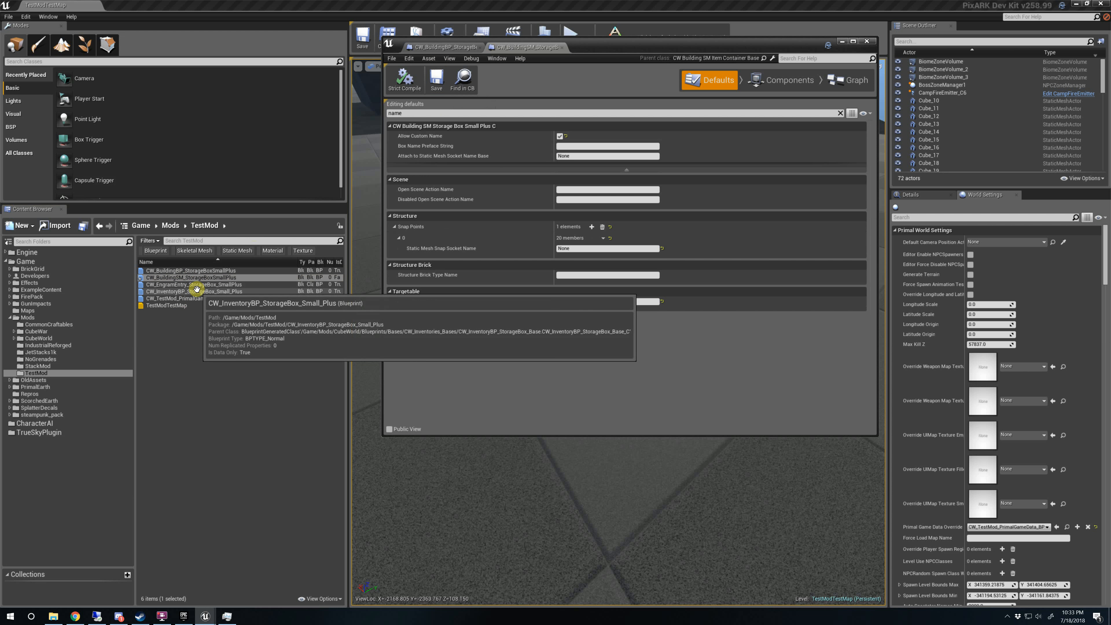
{"action": "left_click", "coordinate": [865, 43]}
Step: Playtest the level, respawn at a random location and give the player the CW_BuildingBP_StorageBoxSmallPlus item
{"action": "left_click", "coordinate": [571, 33]}
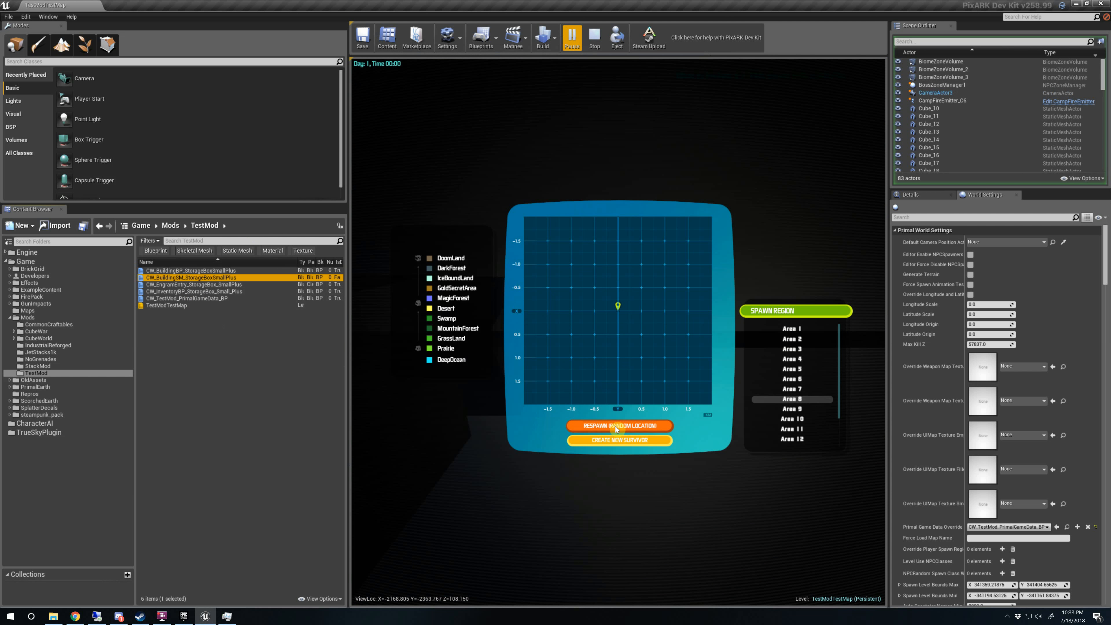
{"action": "left_click", "coordinate": [642, 427]}
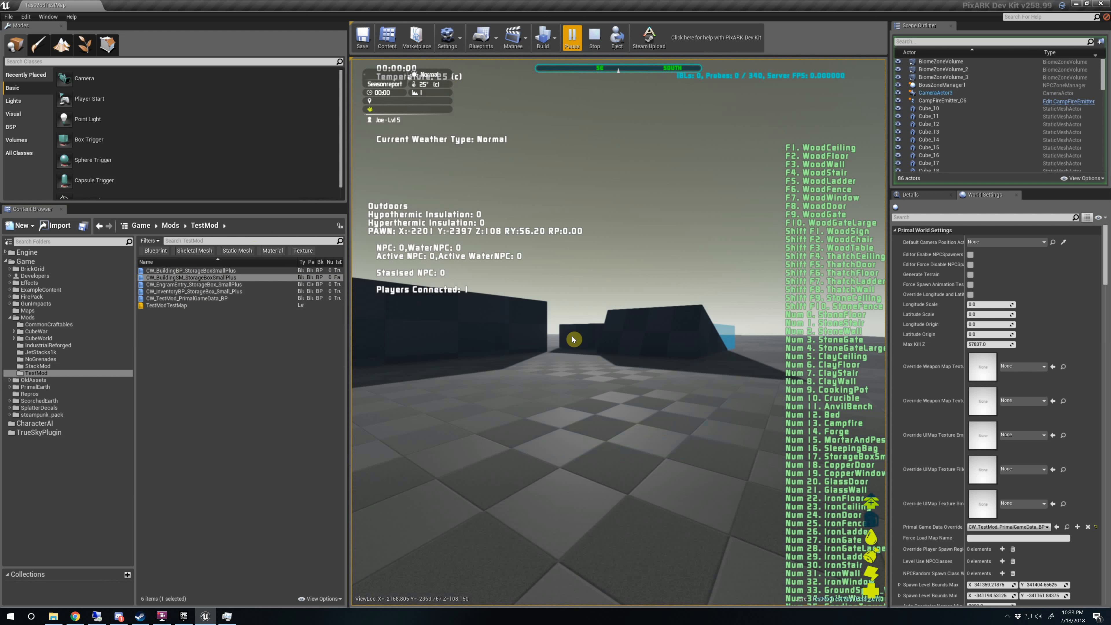
{"action": "right_click", "coordinate": [206, 270]}
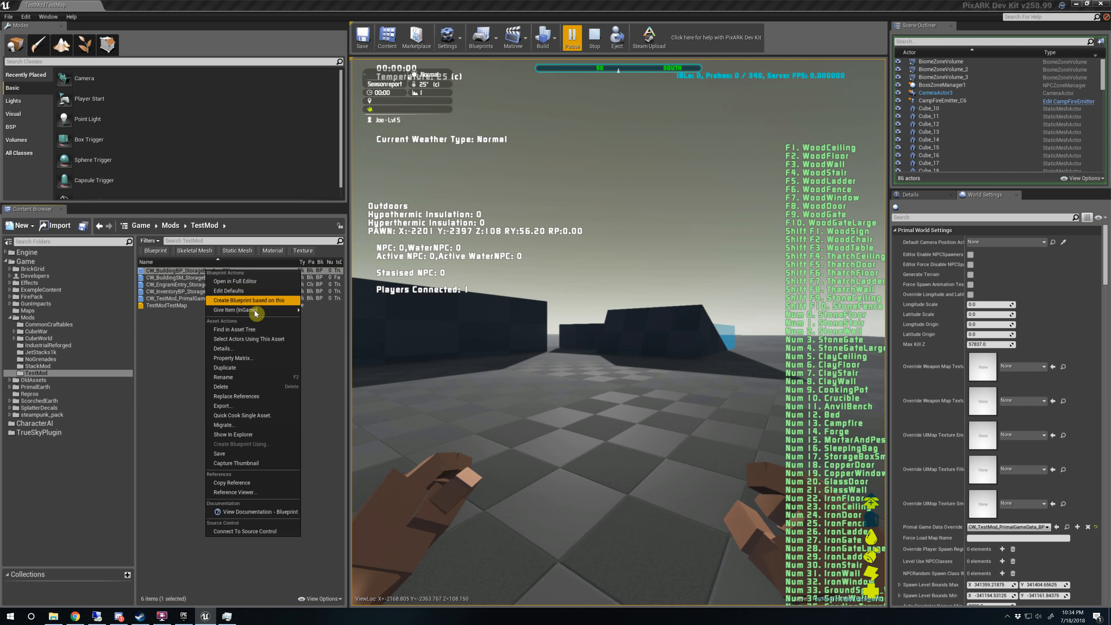
{"action": "mouse_move", "coordinate": [262, 309]}
{"action": "left_click", "coordinate": [319, 311]}
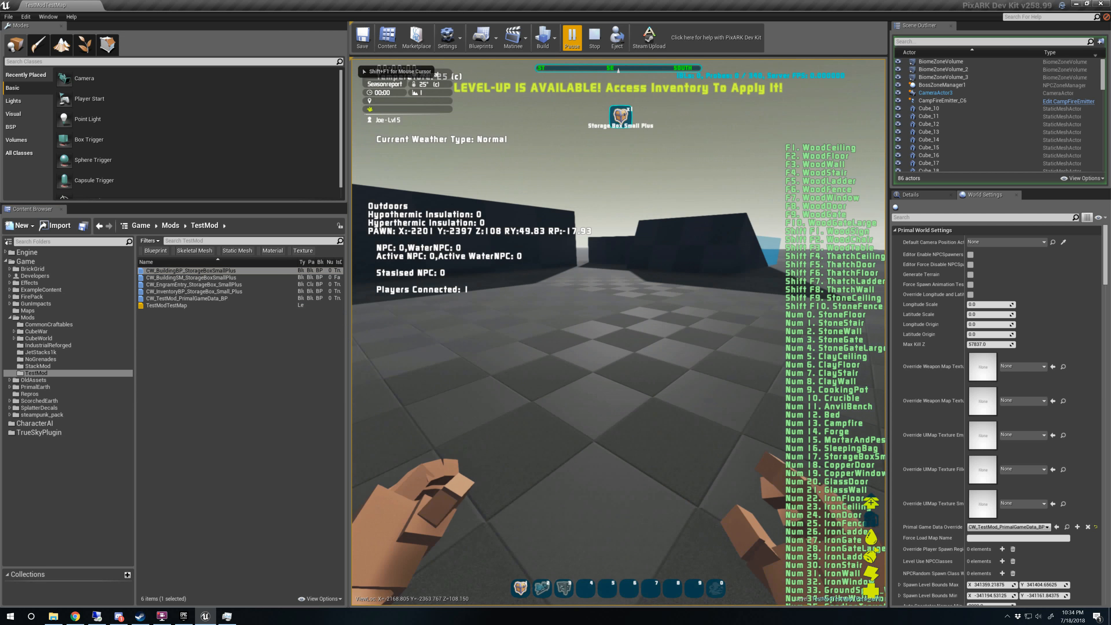
Step: Place the Storage Box Small Plus from the first hotbar slot on the floor, and pick it back up through its interaction options
{"action": "key", "text": "1"}
{"action": "left_click", "coordinate": [618, 333]}
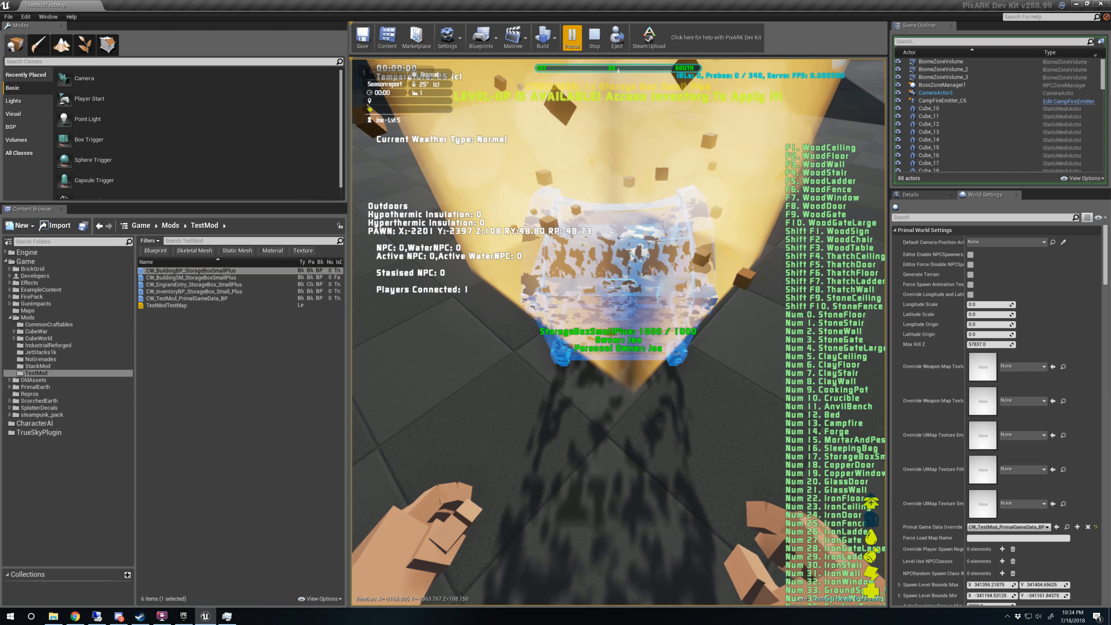
{"action": "key", "text": "w"}
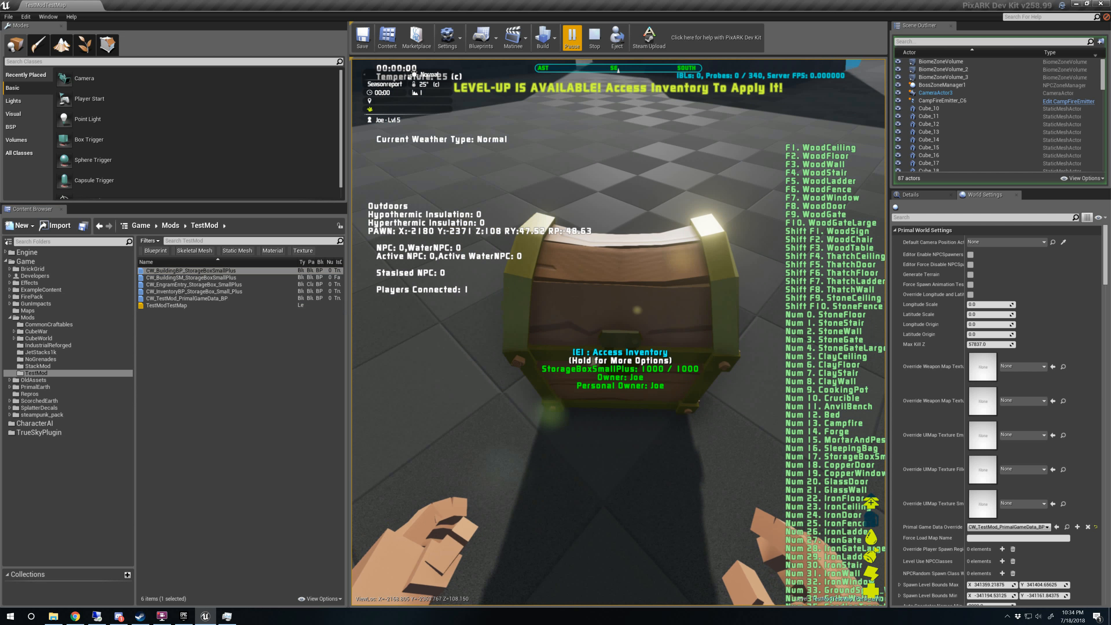
{"action": "key", "text": "e"}
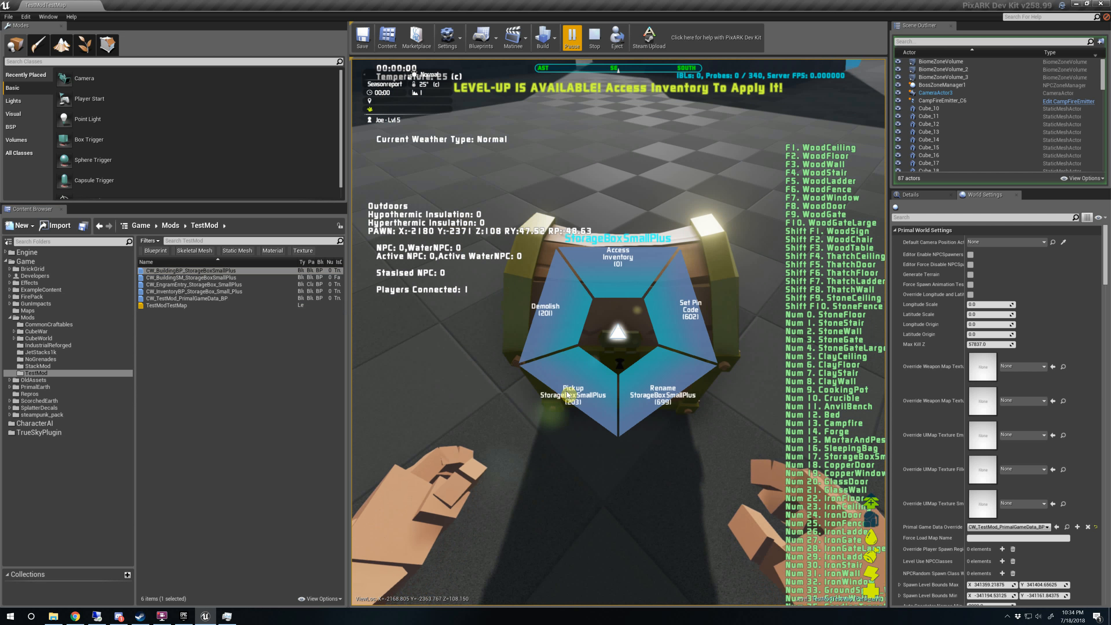
{"action": "left_click", "coordinate": [576, 386]}
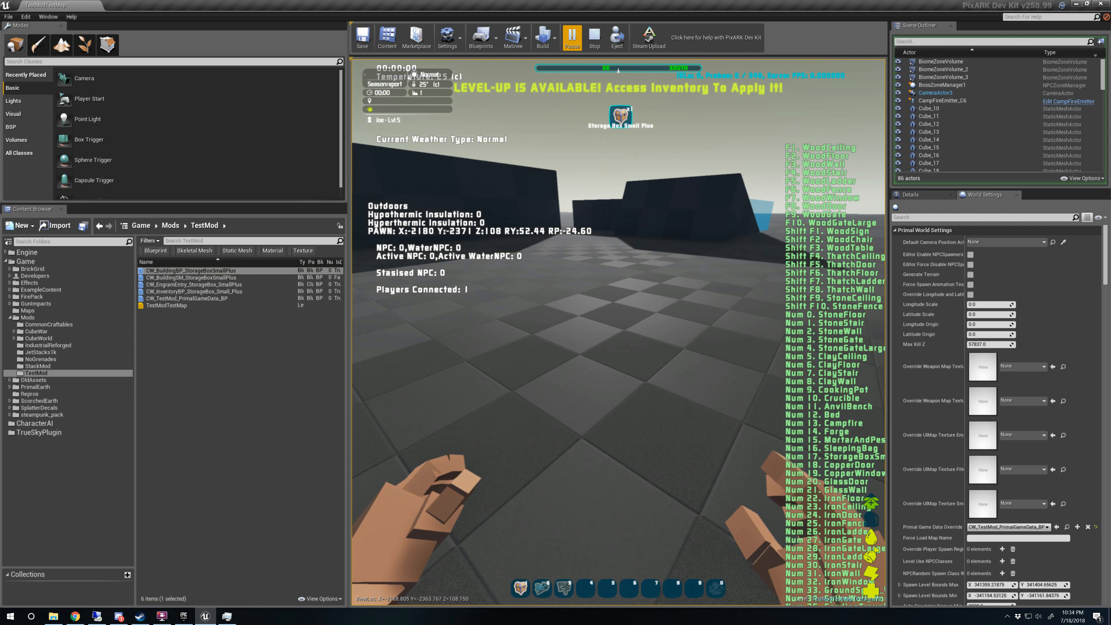
Step: Equip the picked-up Storage Box Small Plus, place it on the floor again and walk up to it
{"action": "key", "text": "1"}
{"action": "left_click", "coordinate": [618, 333]}
{"action": "key", "text": "w"}
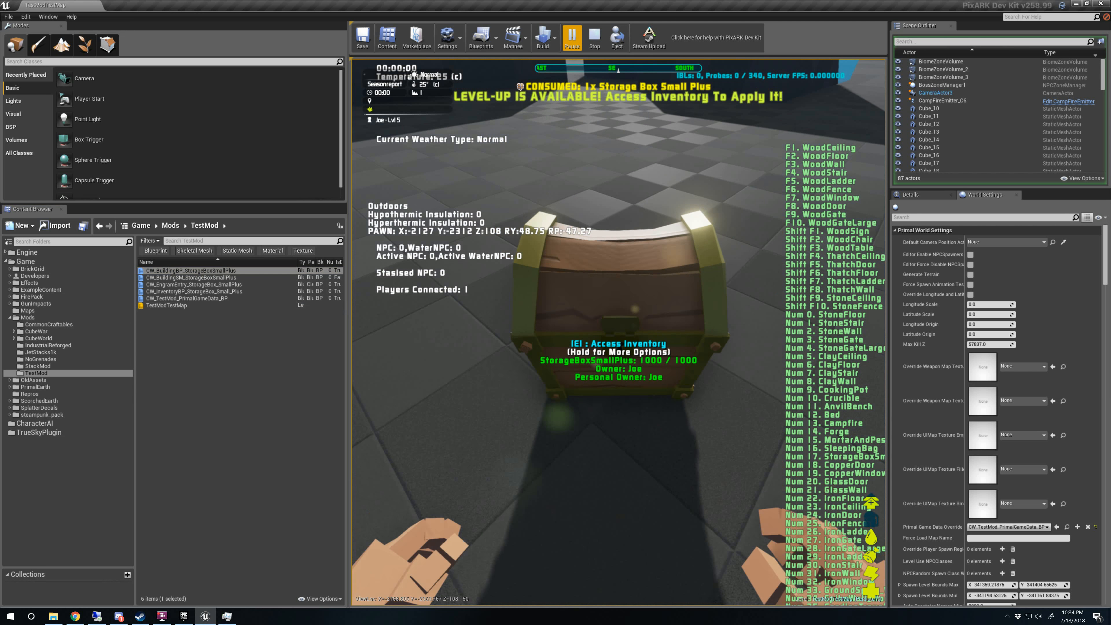
Step: Examine the name and inventory slots of the box placed again, then end the play session
{"action": "key", "text": "e"}
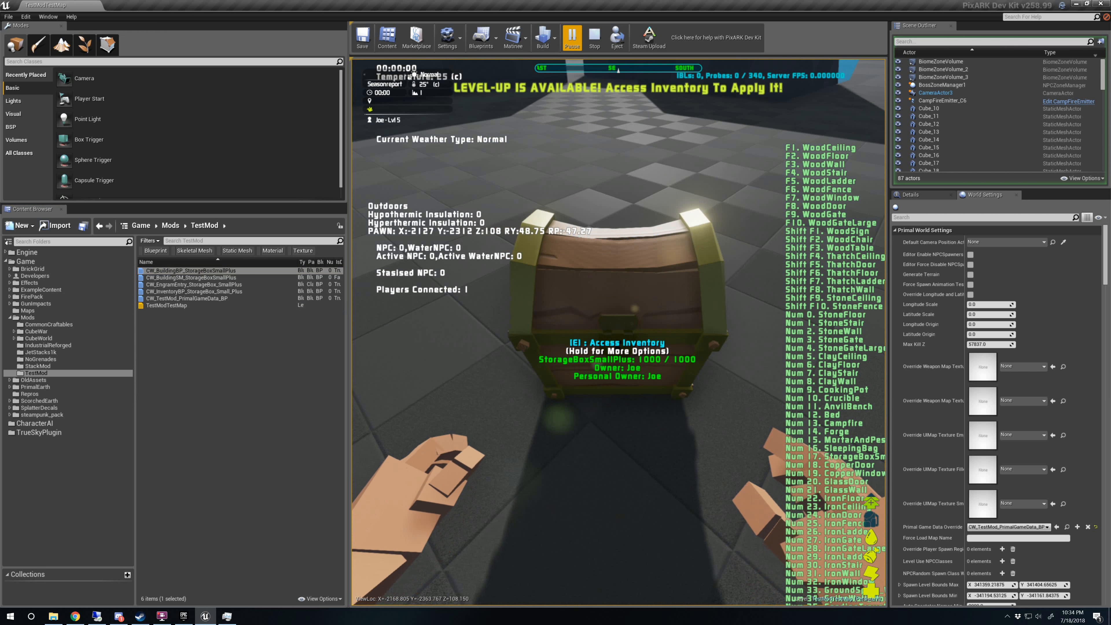
{"action": "key", "text": "e"}
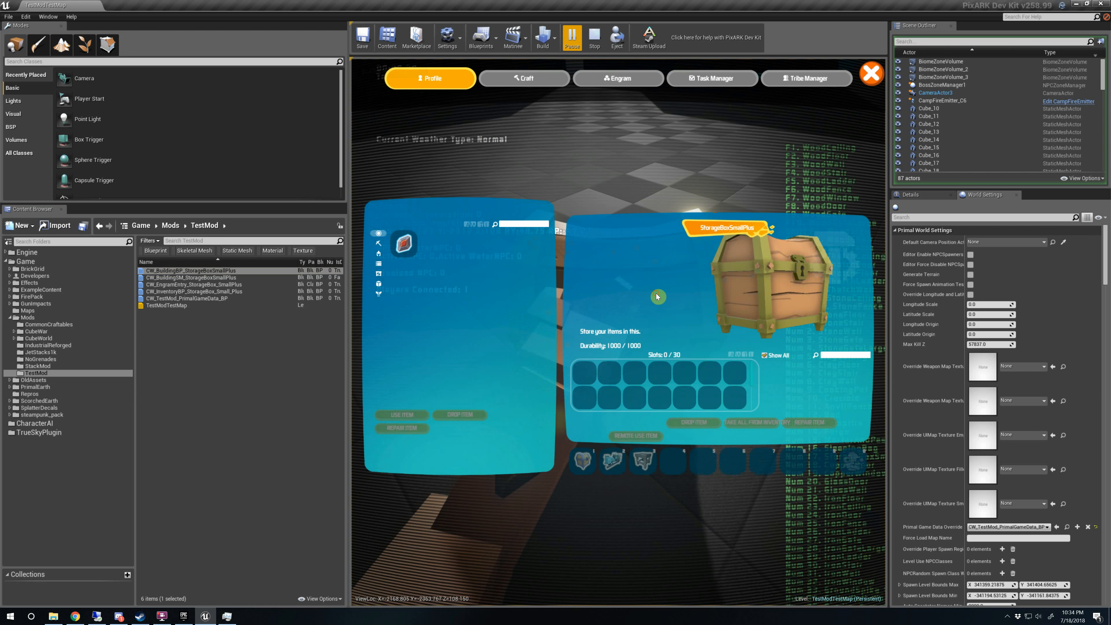
{"action": "key", "text": "Escape"}
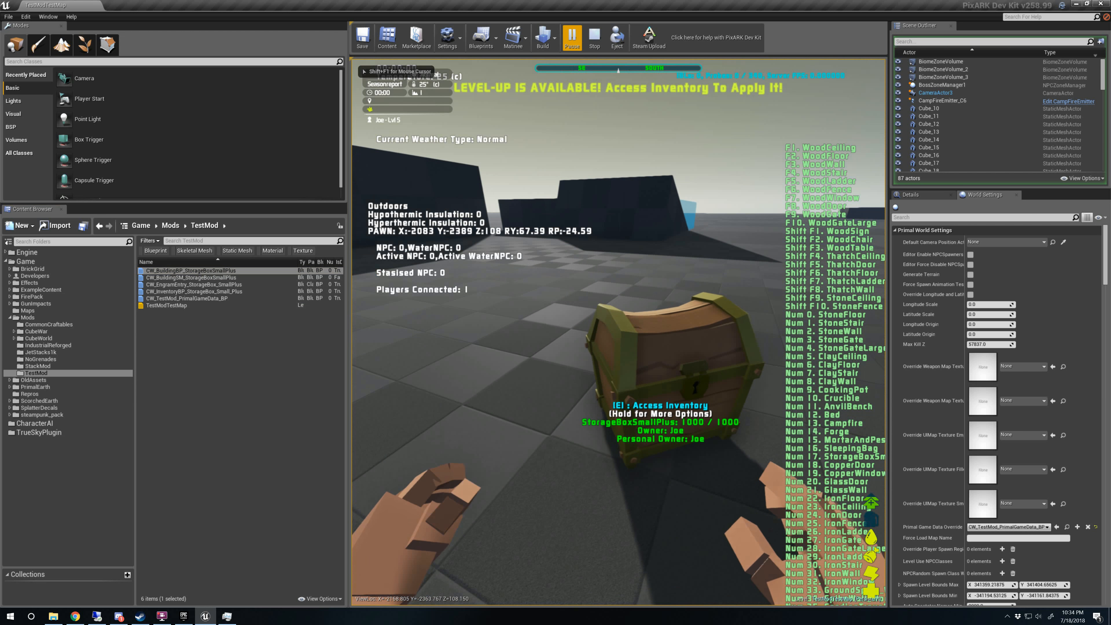
{"action": "key", "text": "Escape"}
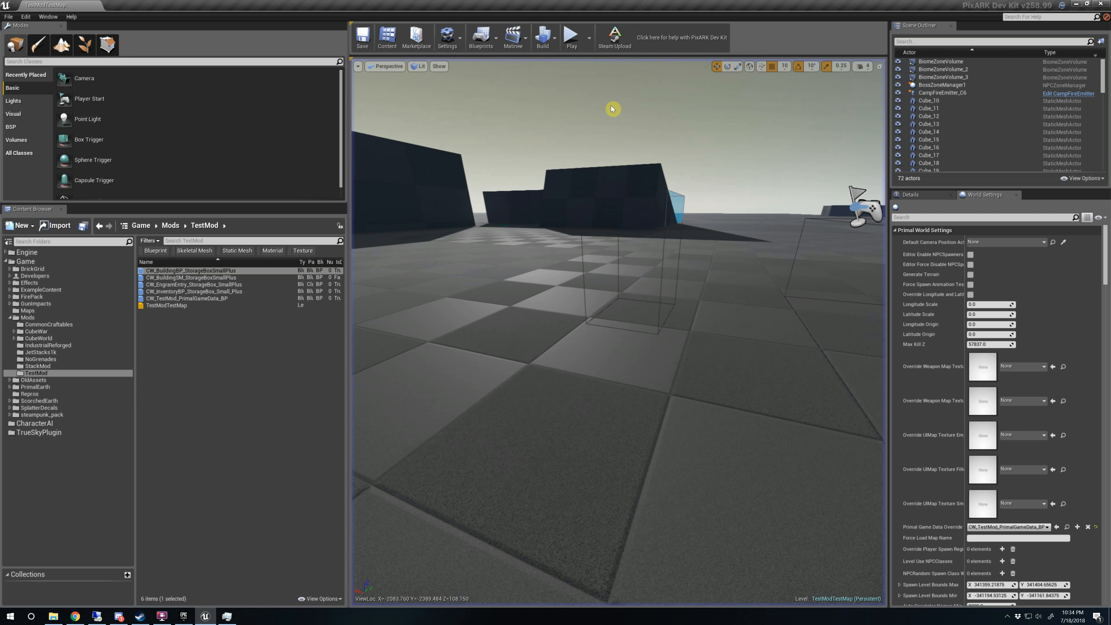
{"action": "left_click", "coordinate": [588, 124]}
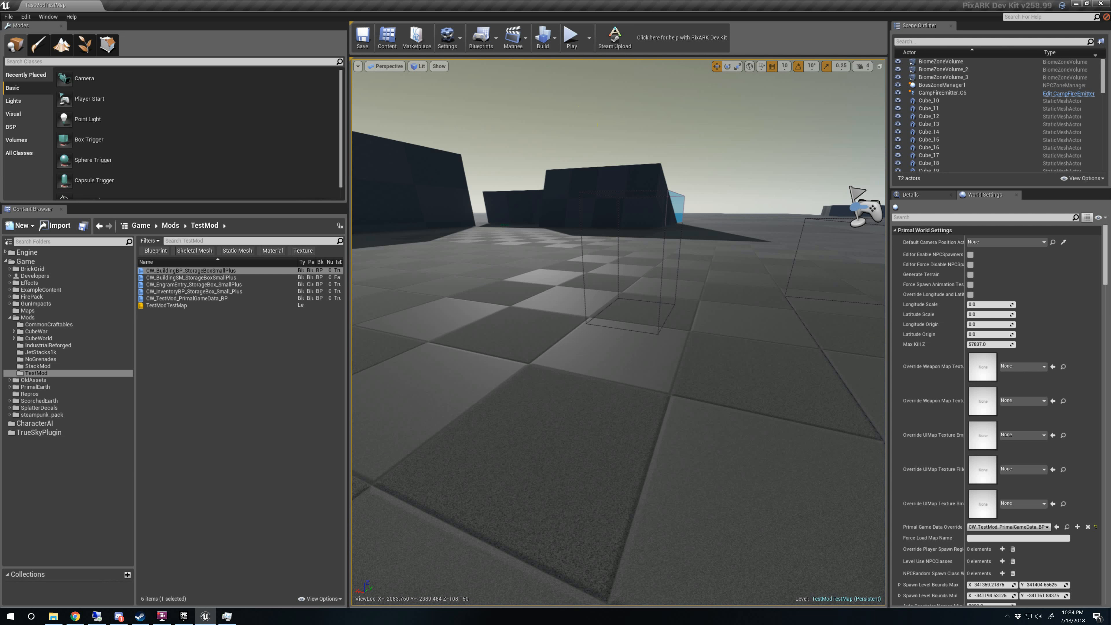